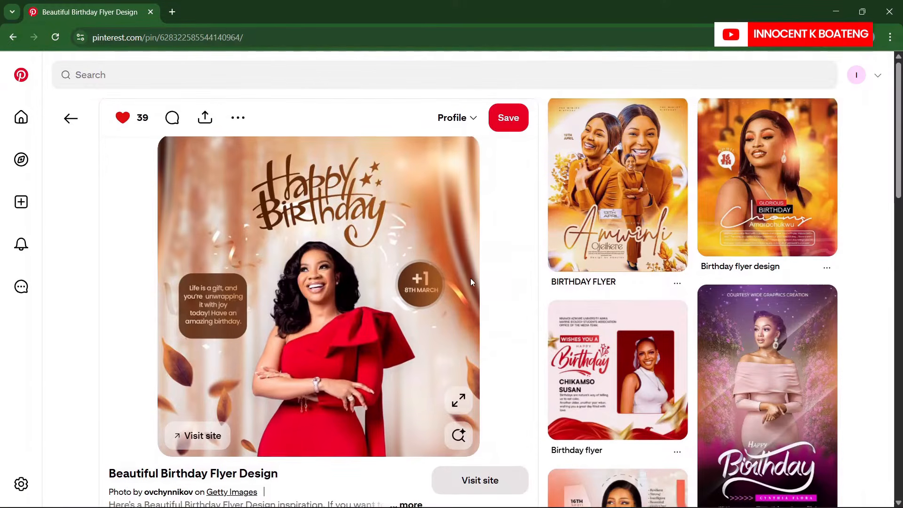
Create the Church Flyer Design Inspiration board without adding any pins to it.
scroll(472, 281, "down", 3)
scroll(472, 281, "down", 4)
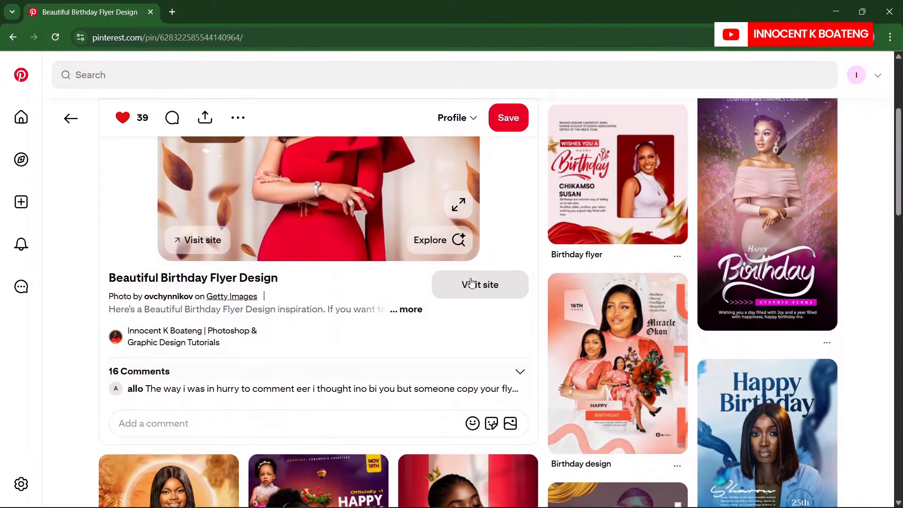
scroll(471, 281, "down", 5)
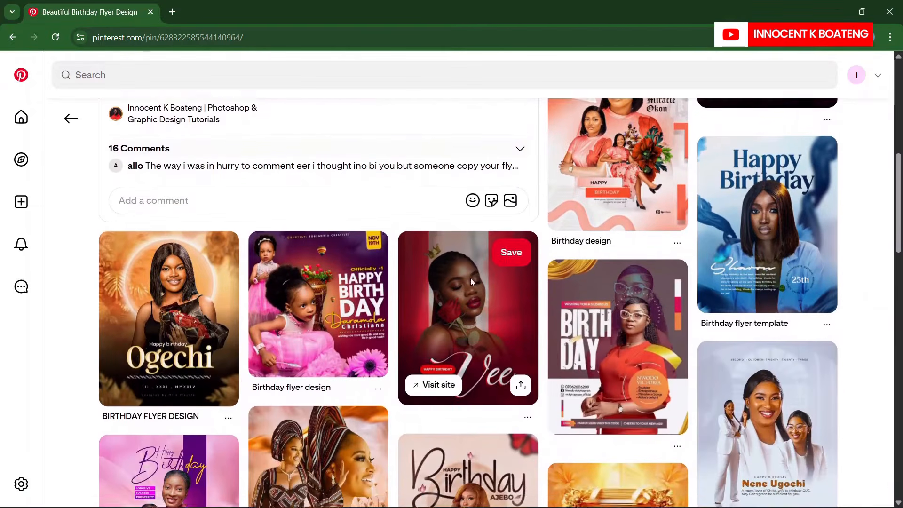
scroll(472, 281, "down", 4)
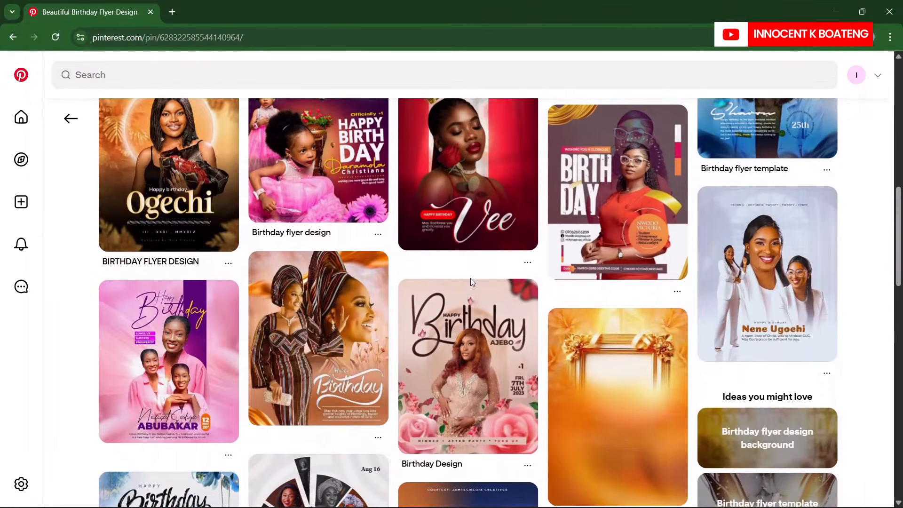
scroll(471, 281, "down", 1)
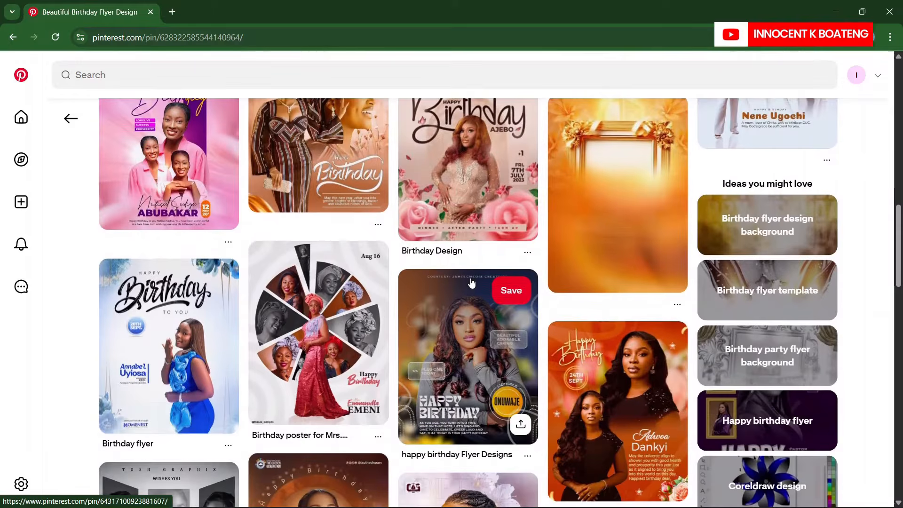
scroll(471, 281, "up", 1)
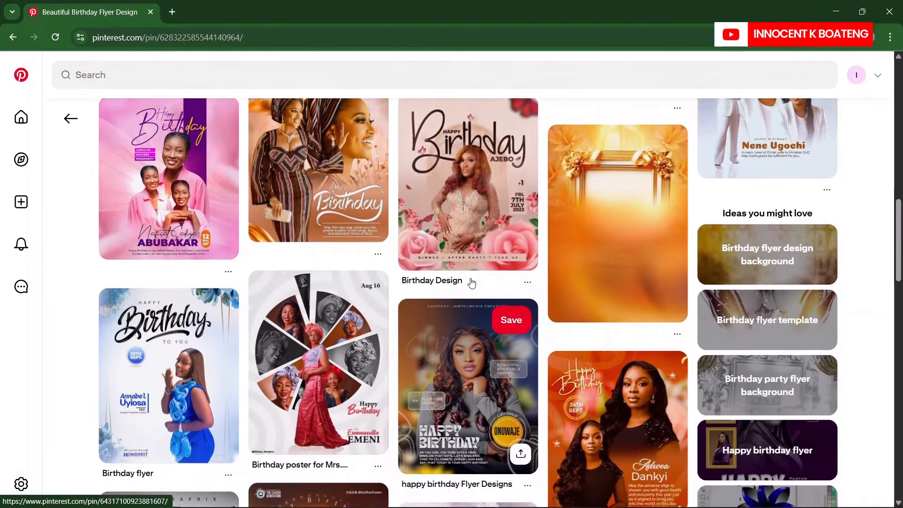
scroll(470, 281, "down", 5)
scroll(470, 278, "up", 10)
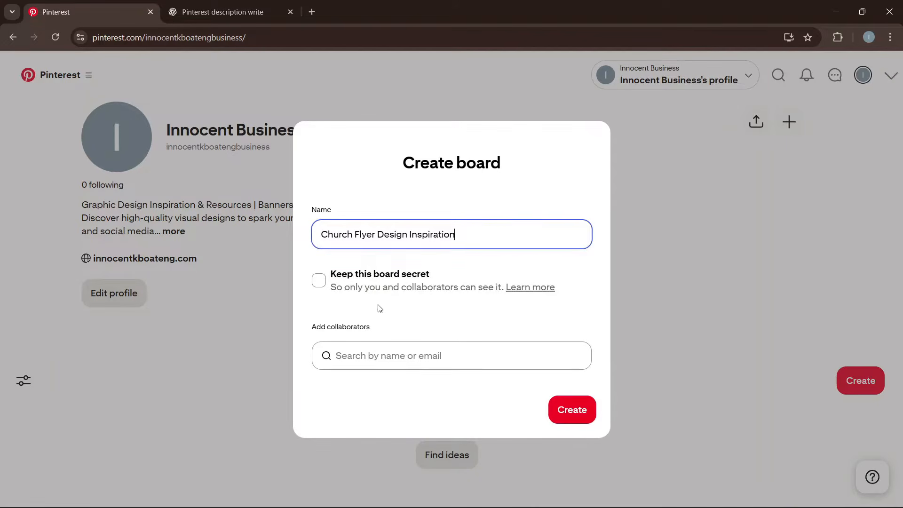
left_click(568, 410)
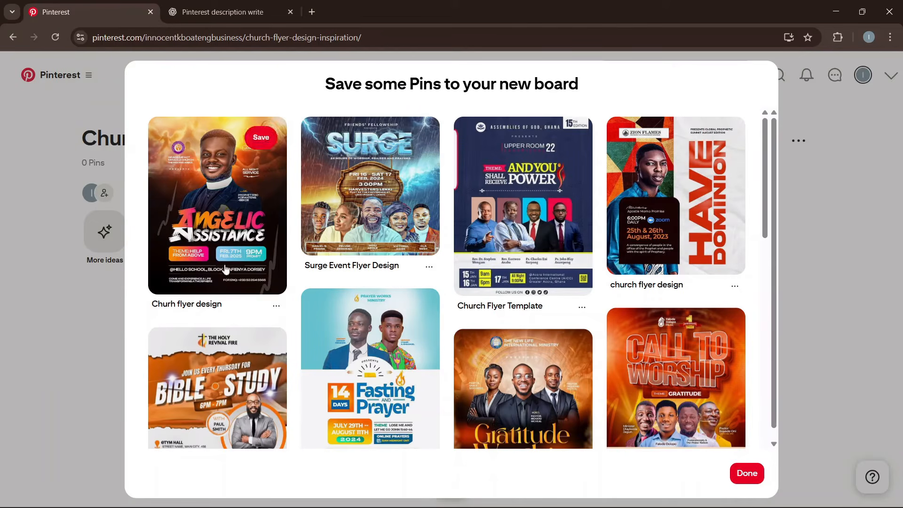
left_click(747, 473)
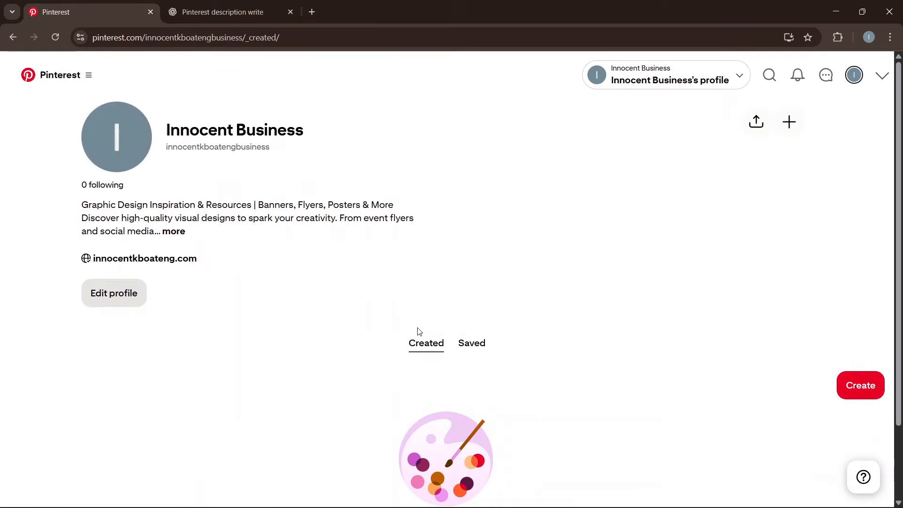
Make a second board named Logo Design Inspiration, skipping pin suggestions.
left_click(861, 385)
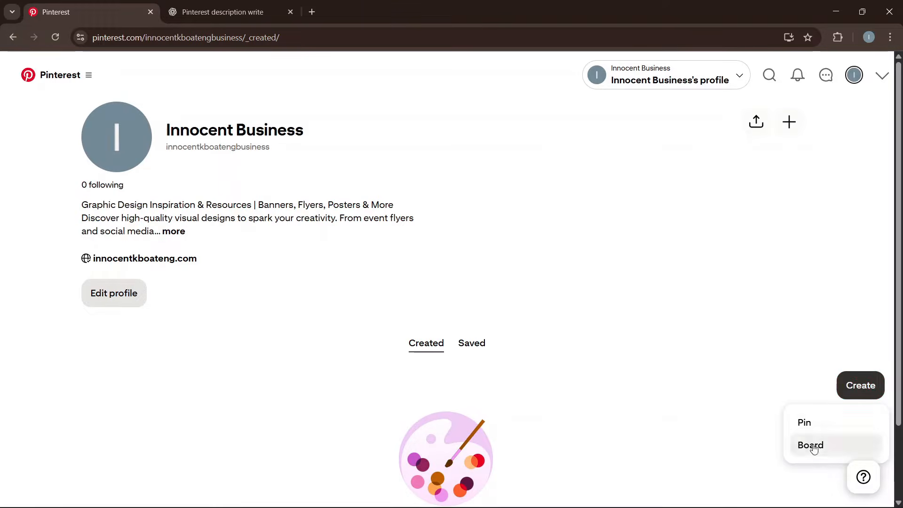
left_click(807, 444)
type("Logo Design Inspiration")
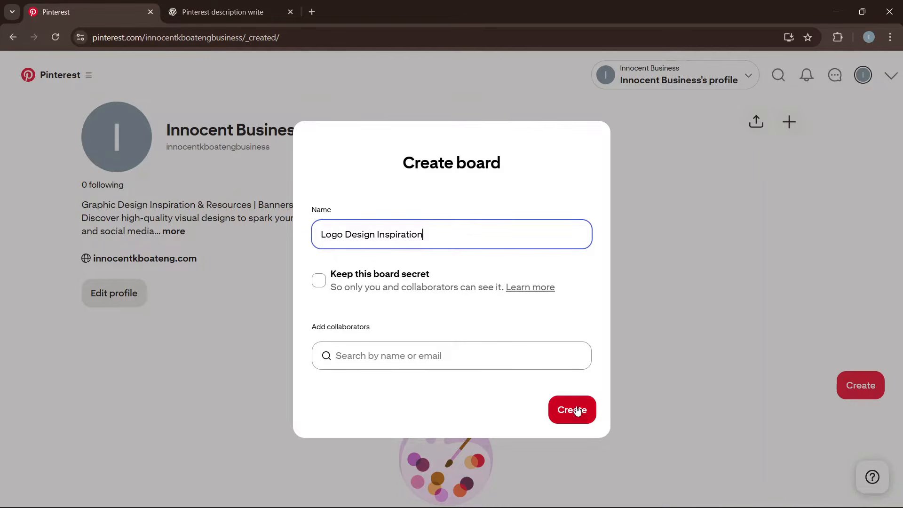
left_click(578, 412)
scroll(577, 276, "down", 12)
left_click(749, 475)
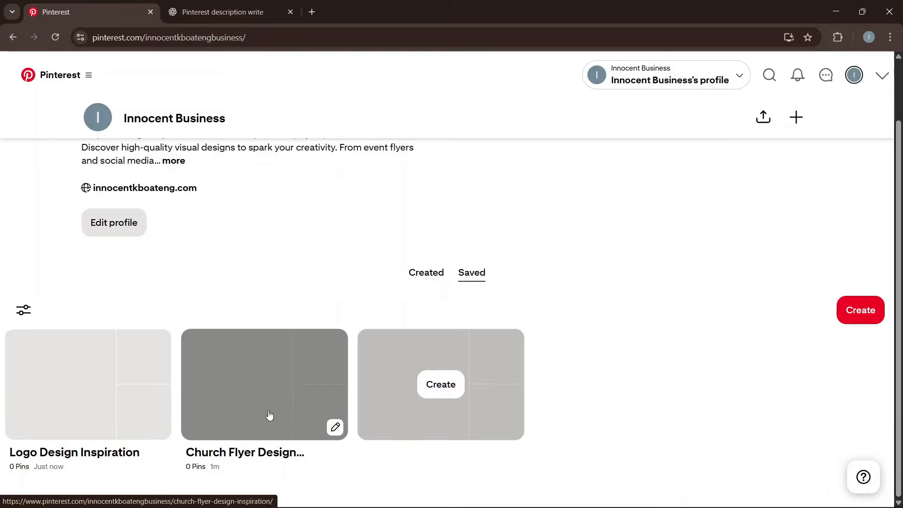
Scroll through the audience's age, gender, location and device breakdowns.
scroll(306, 405, "up", 1)
scroll(125, 407, "down", 1)
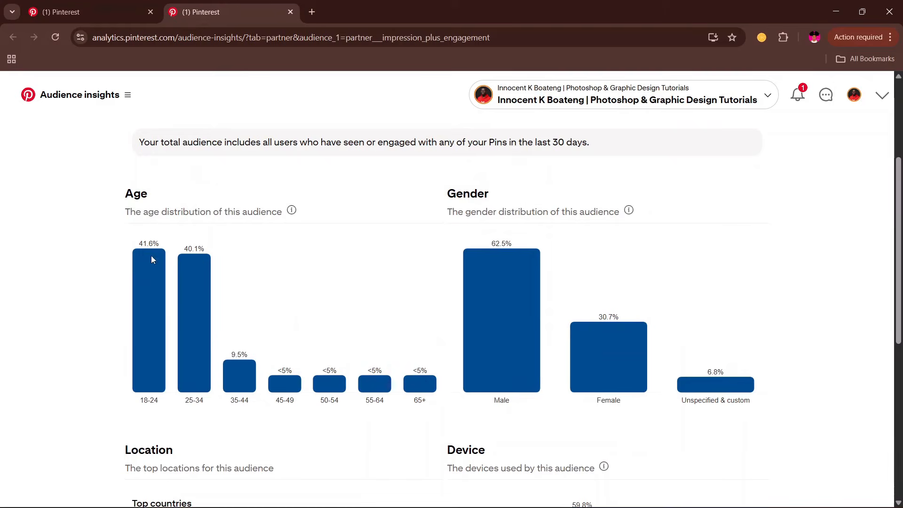
scroll(282, 323, "down", 3)
scroll(479, 278, "down", 4)
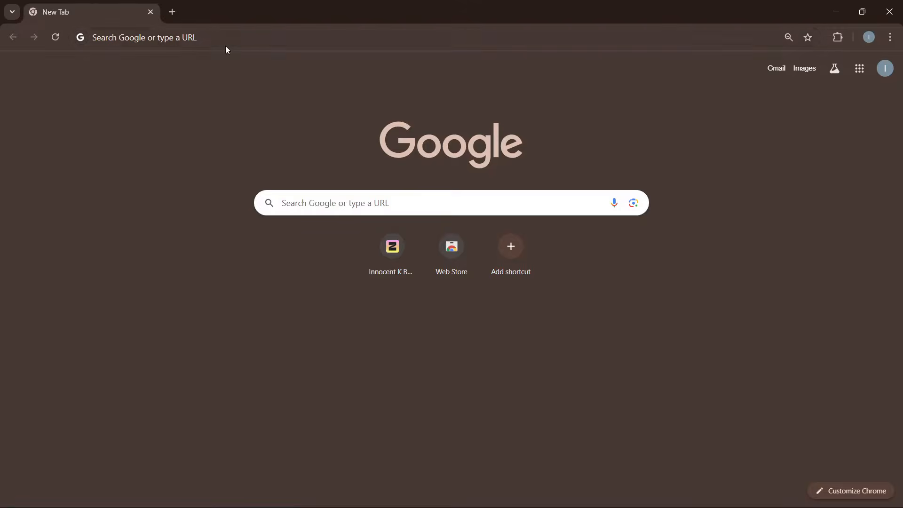
Load pinterest.com in a new browser tab.
left_click(224, 38)
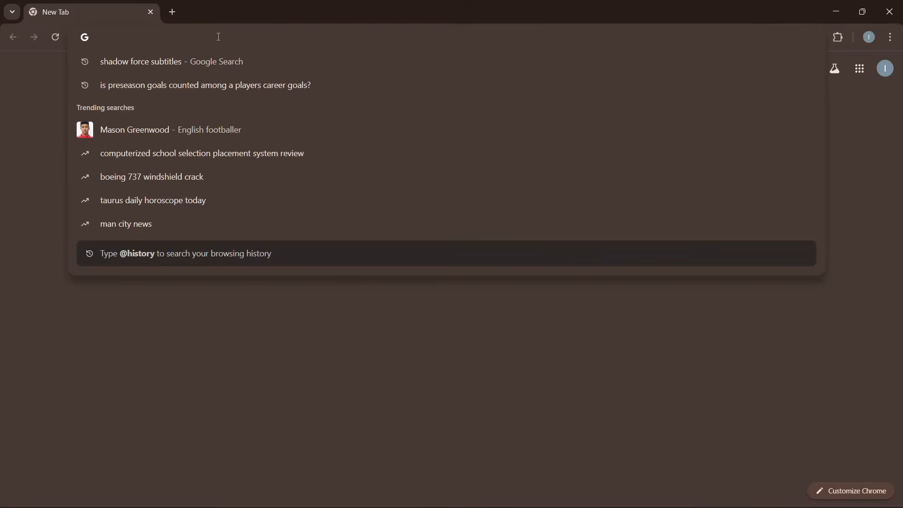
type("pinterest.com")
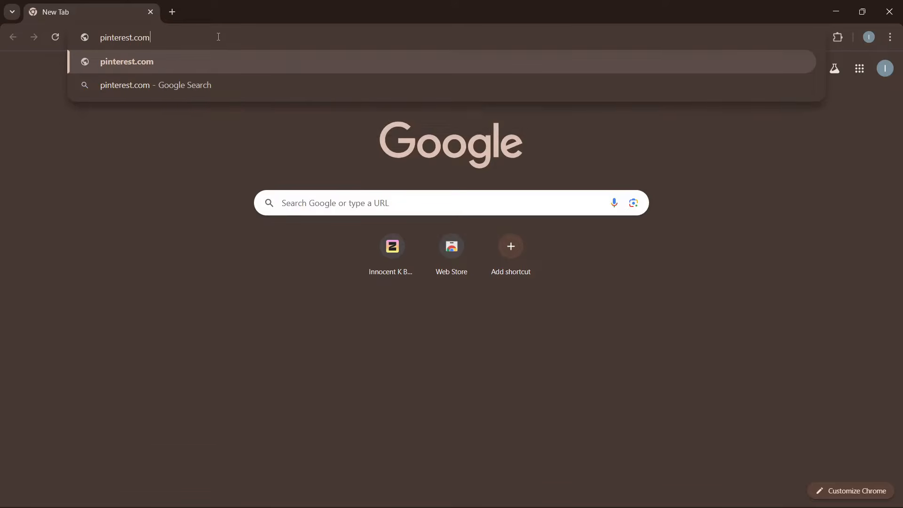
key("Return")
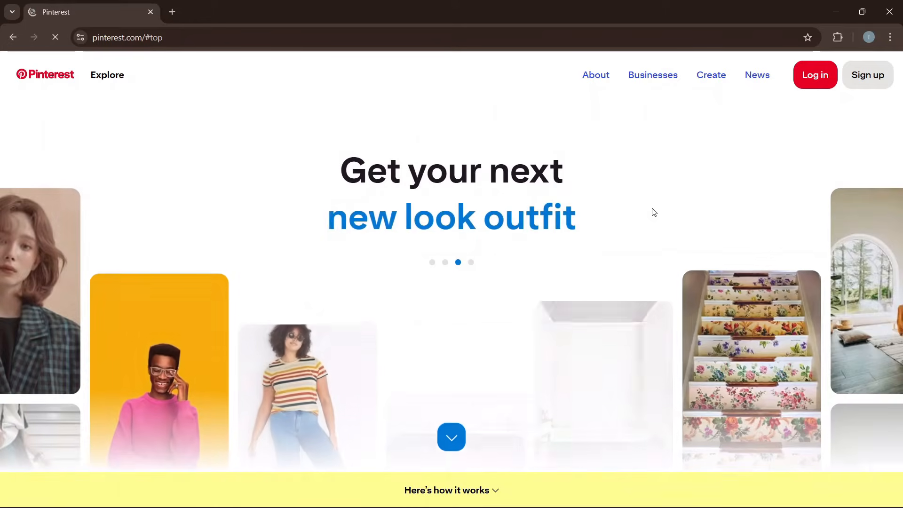
Browse the signed-out landing page, then bring up the Sign up form.
scroll(739, 171, "down", 2)
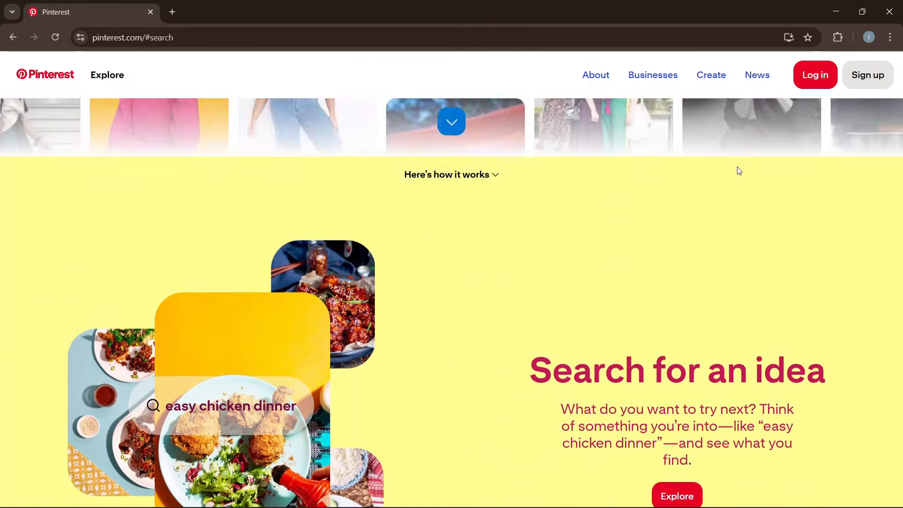
scroll(740, 171, "up", 2)
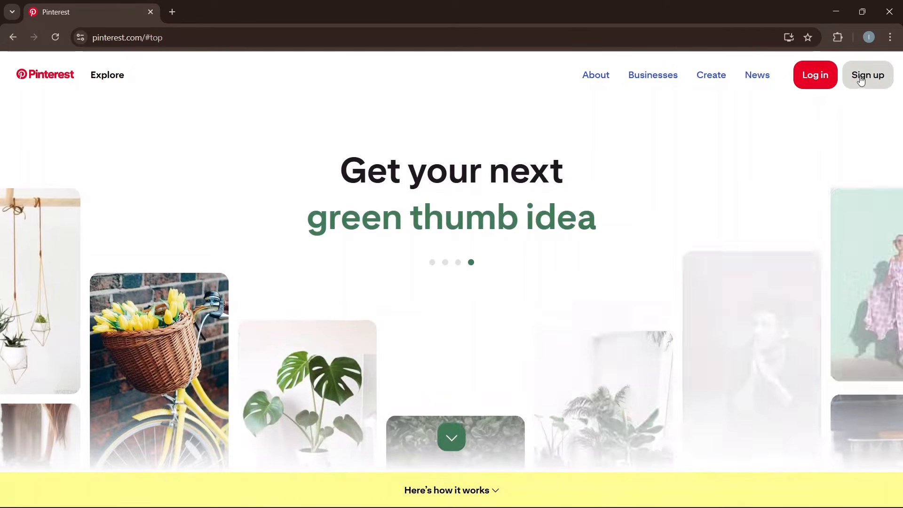
left_click(863, 80)
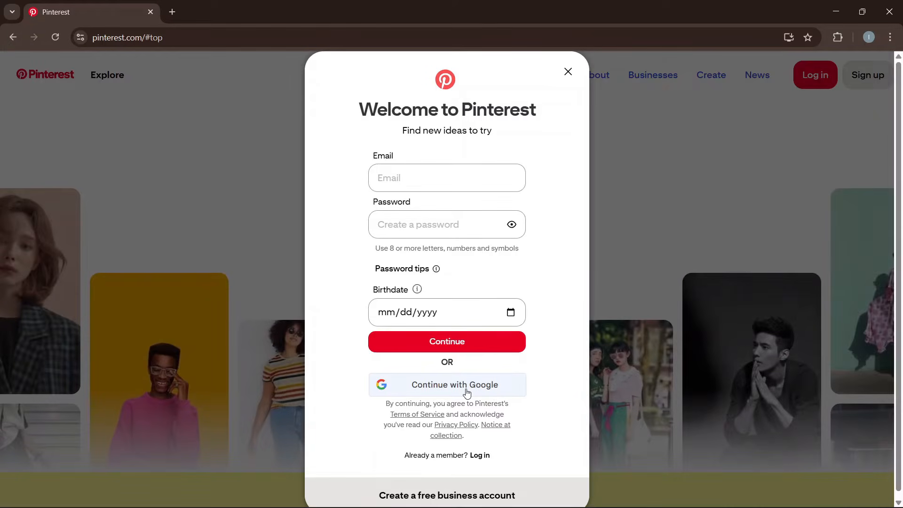
Sign up with the Google account and enter the birthdate to create the account.
left_click(467, 389)
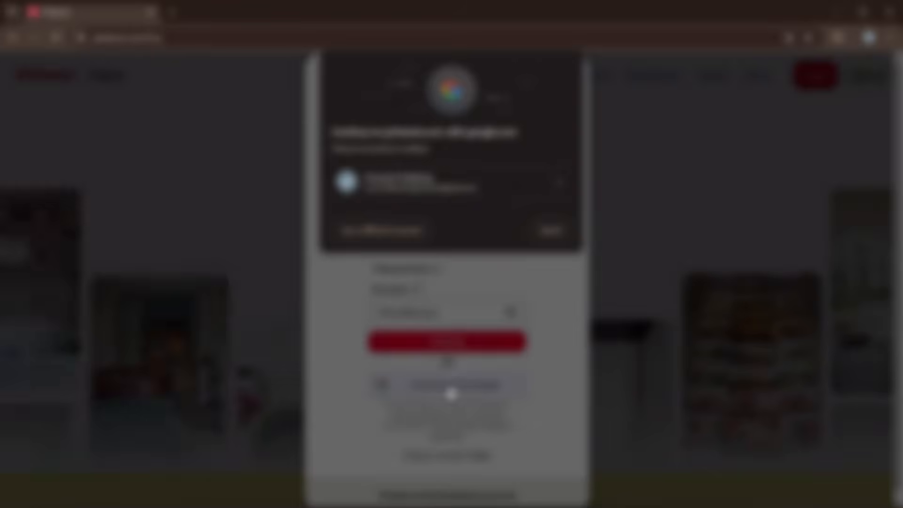
left_click(389, 282)
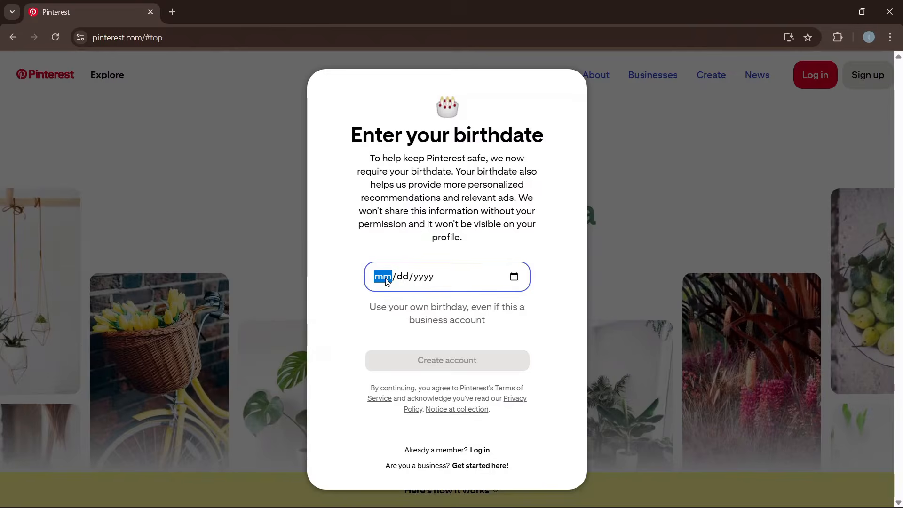
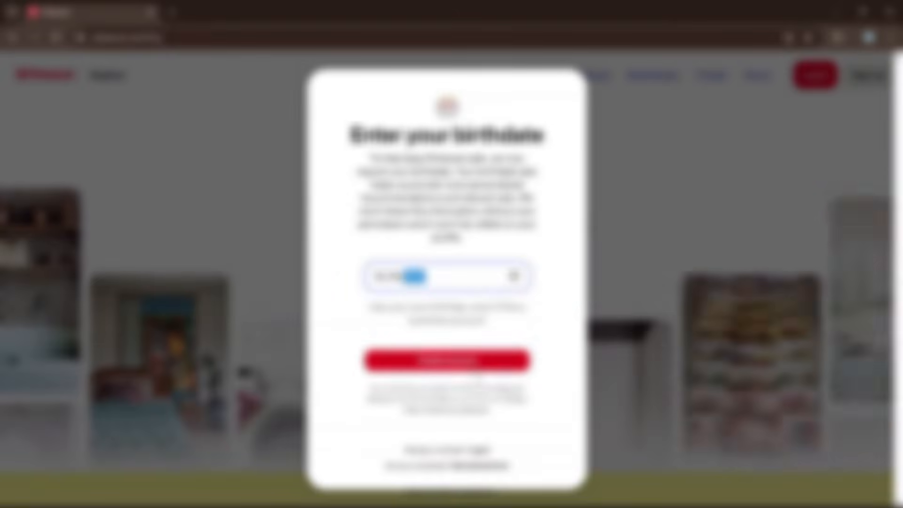
left_click(475, 366)
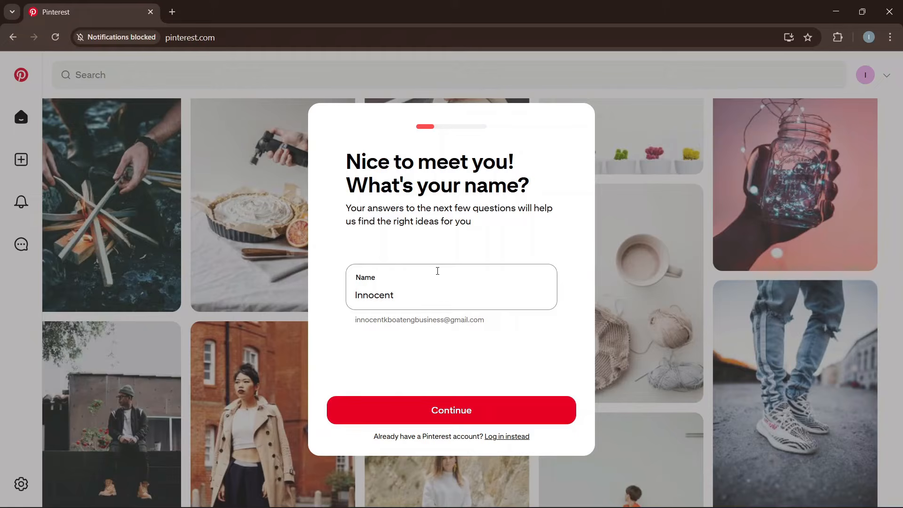
Keep the profile name, choose Male, and accept Ghana and English (US).
left_click(424, 290)
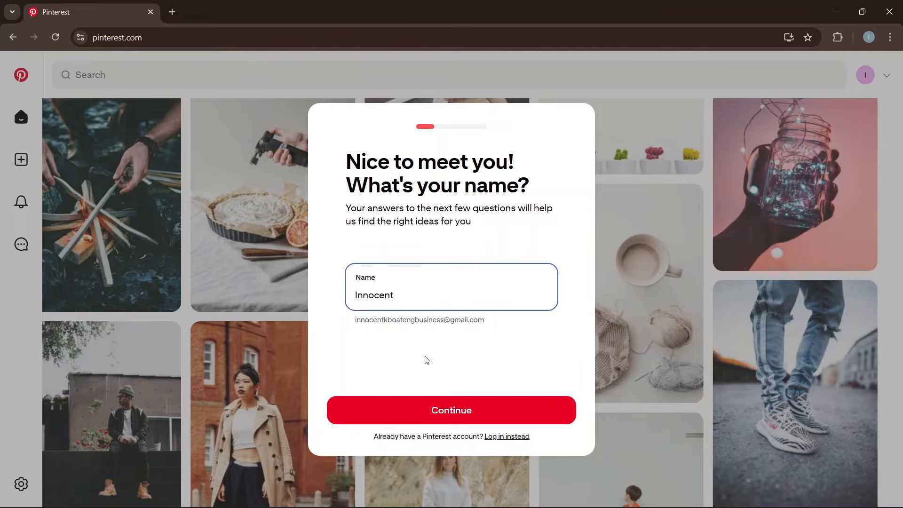
left_click(460, 411)
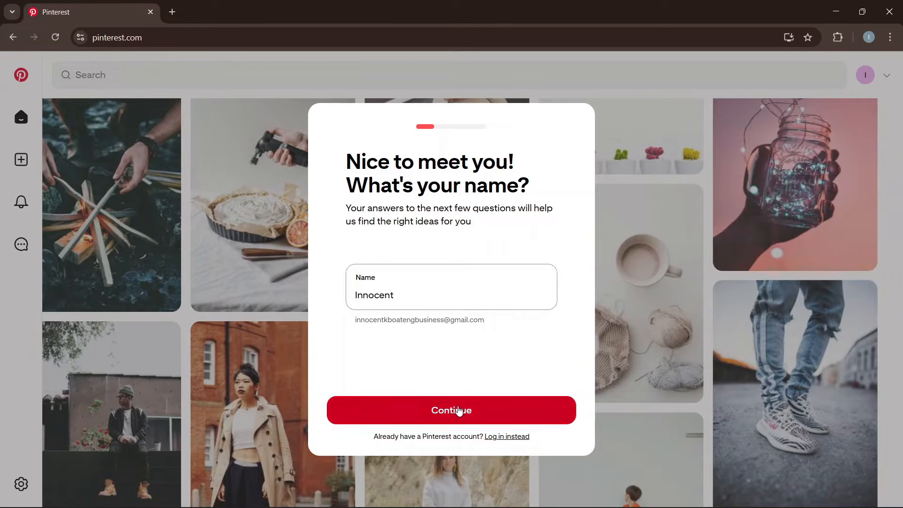
left_click(457, 287)
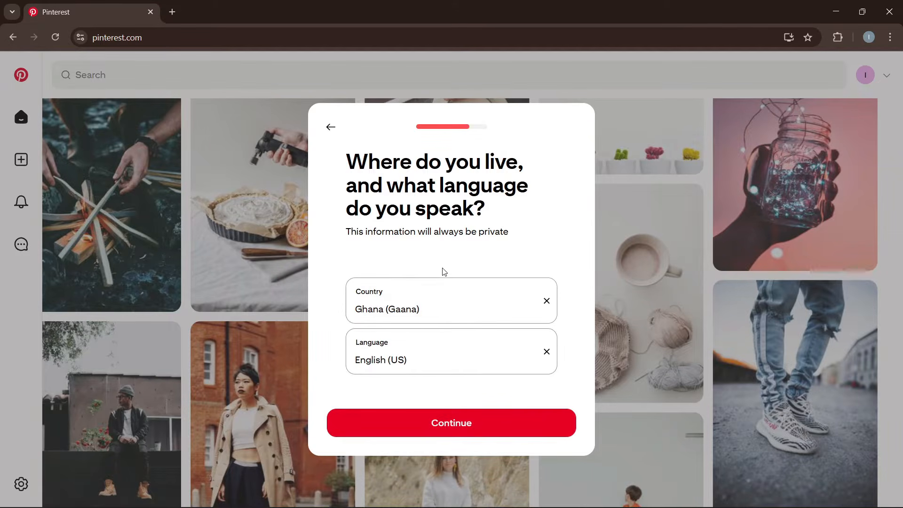
left_click(460, 425)
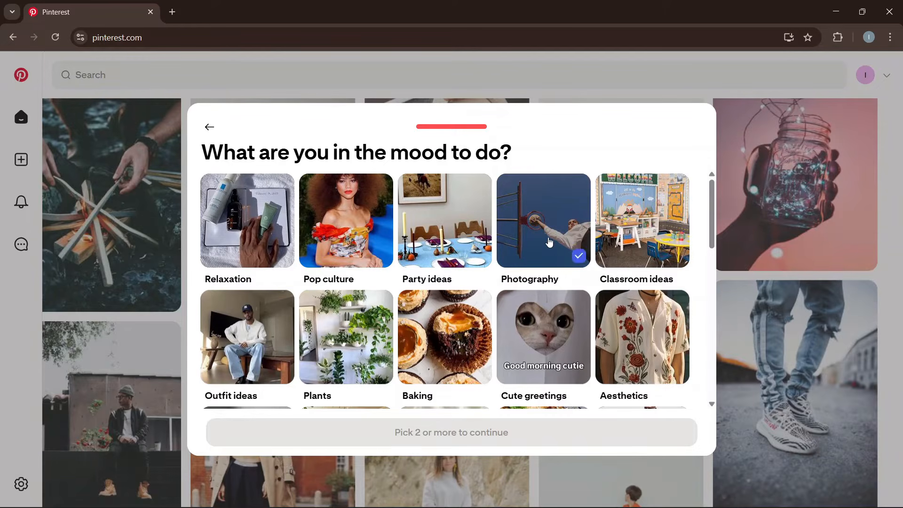
Tick more interest topics in the grid, including Home decor and Small spaces.
scroll(550, 242, "down", 5)
scroll(561, 240, "down", 5)
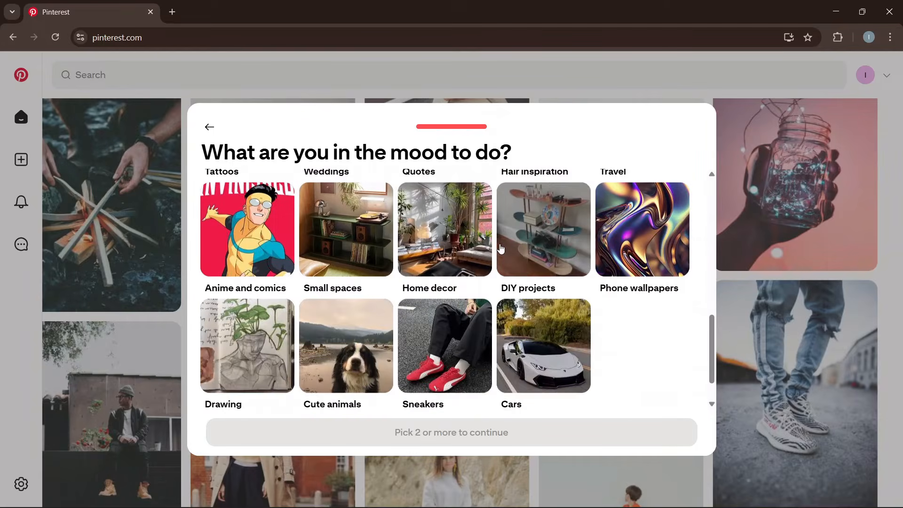
scroll(564, 268, "down", 1)
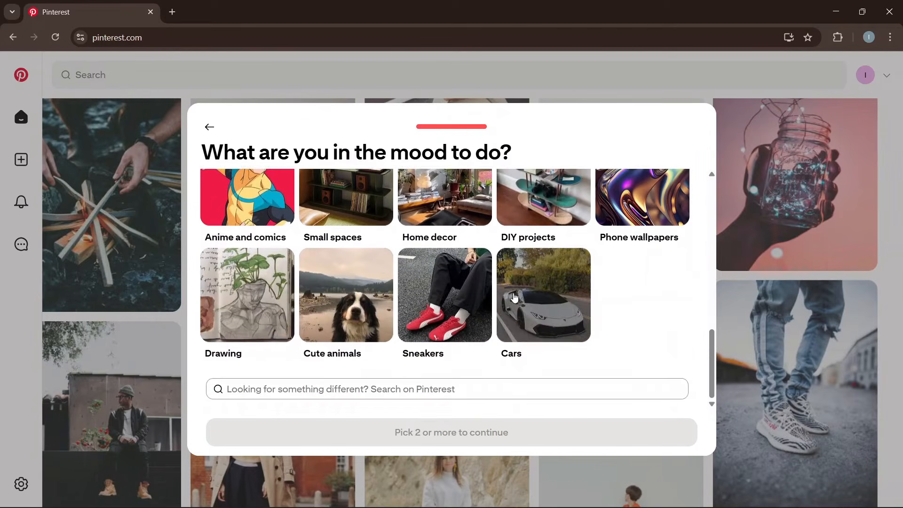
scroll(519, 294, "up", 5)
scroll(512, 303, "up", 5)
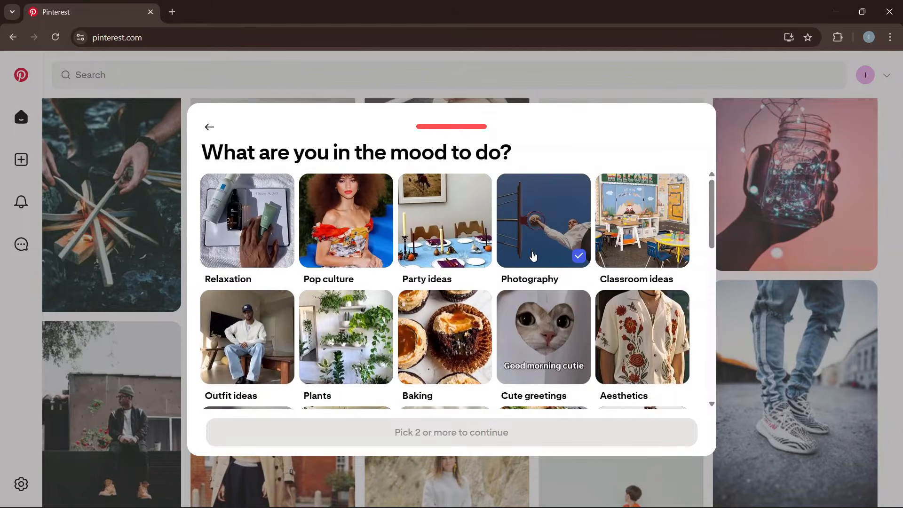
scroll(521, 258, "down", 1)
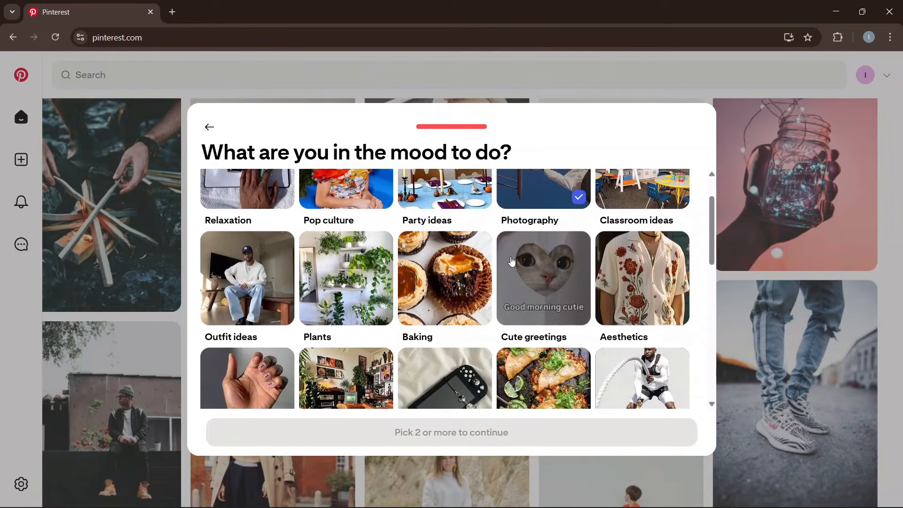
scroll(512, 262, "down", 6)
left_click(625, 198)
scroll(437, 245, "down", 1)
left_click(434, 242)
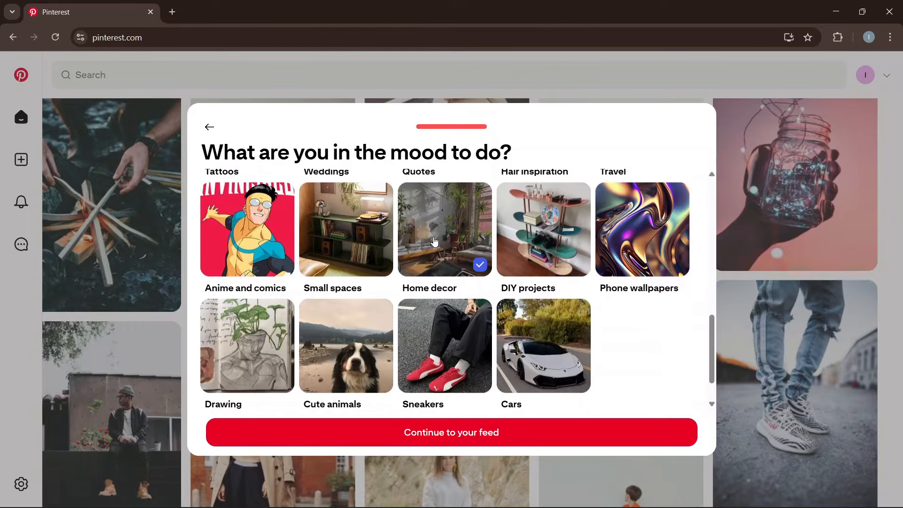
left_click(350, 228)
scroll(438, 299, "down", 1)
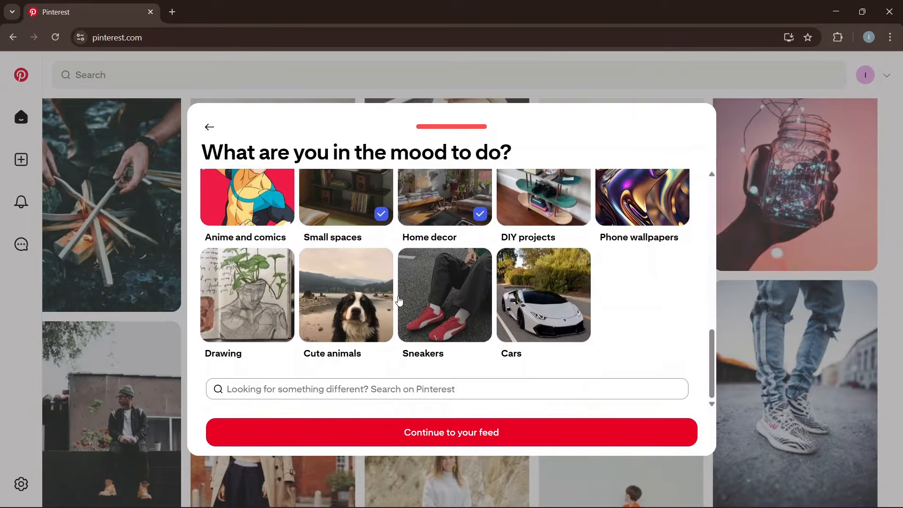
Search Pinterest for 'graphic design'.
left_click(375, 389)
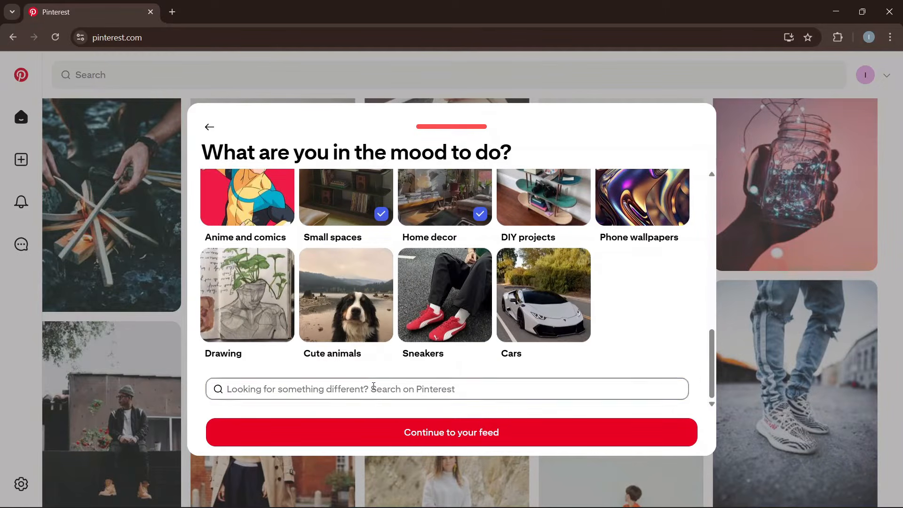
type("graphic design")
key("Return")
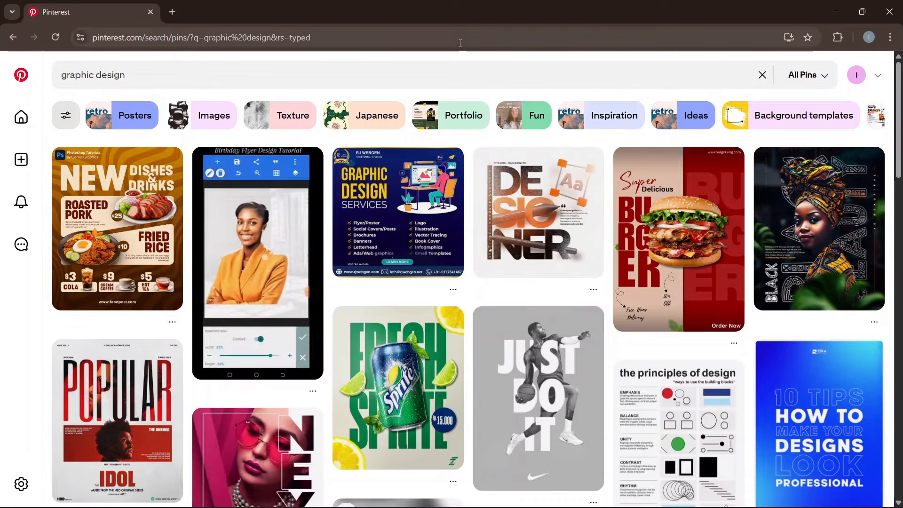
scroll(760, 294, "down", 8)
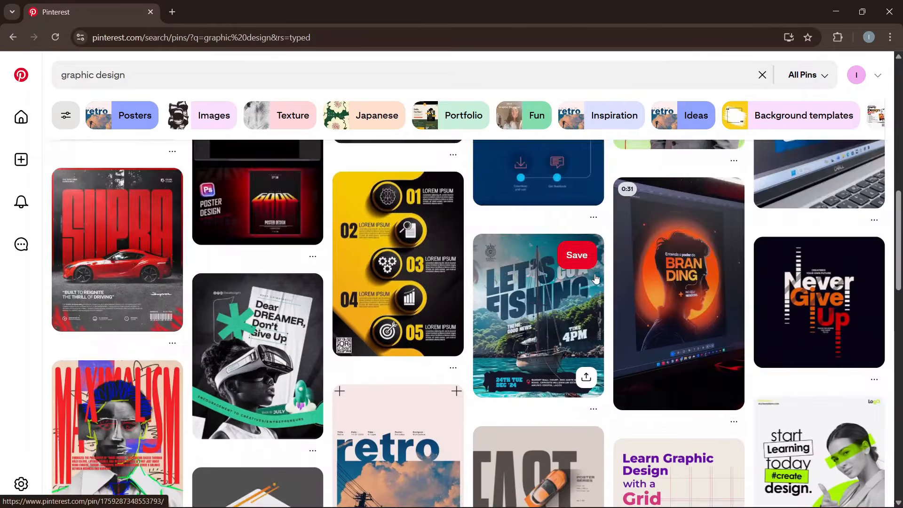
scroll(760, 294, "up", 5)
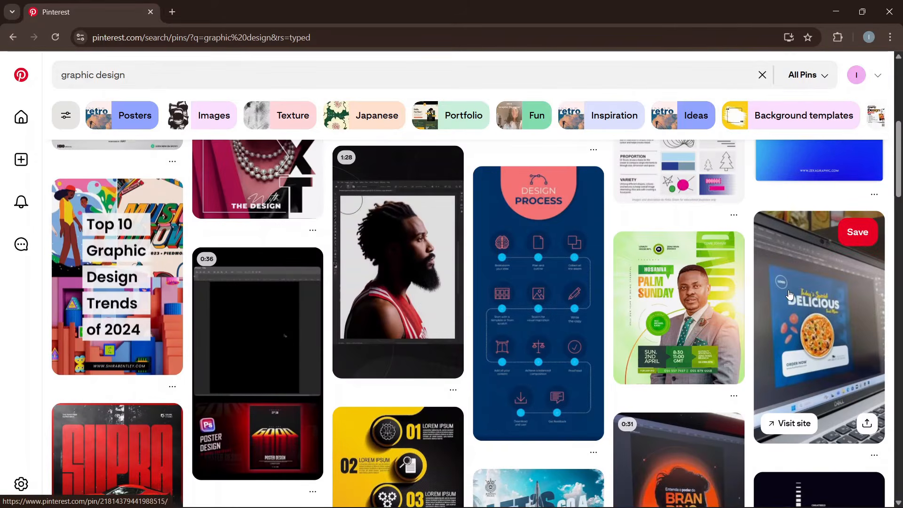
scroll(790, 294, "up", 1)
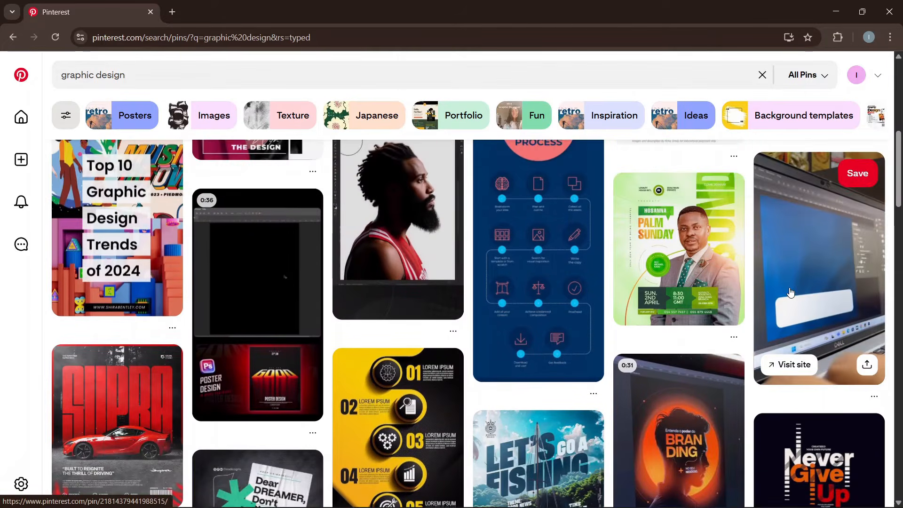
Search for the tutorial creator by name and open their Father's Day flyer pin.
left_click(407, 69)
type("innocen")
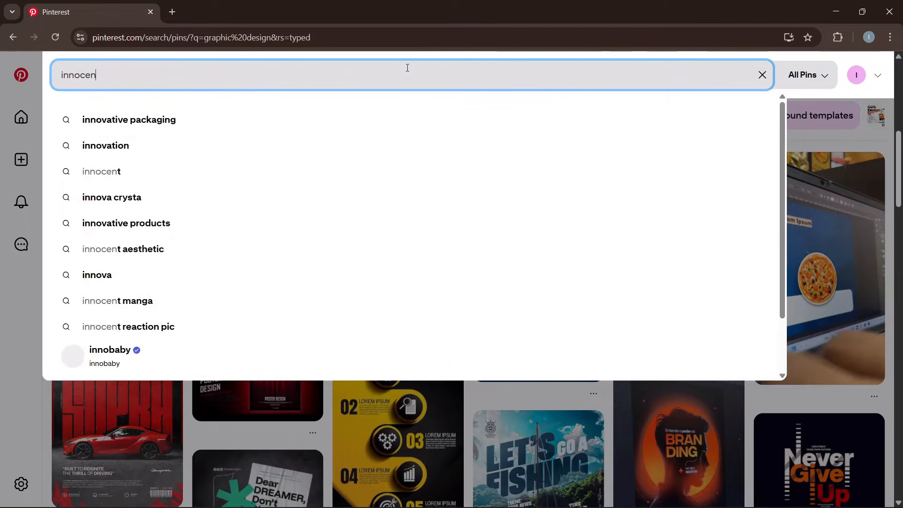
type("t k boateng")
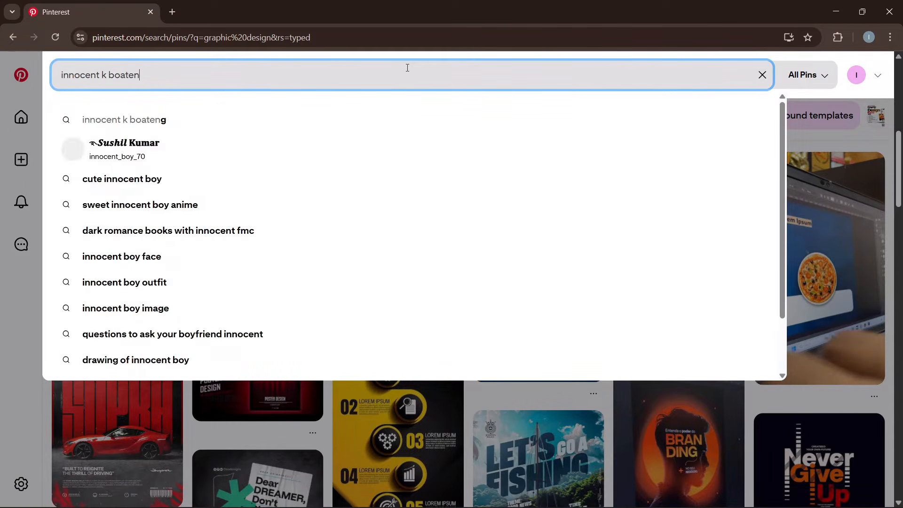
key("Return")
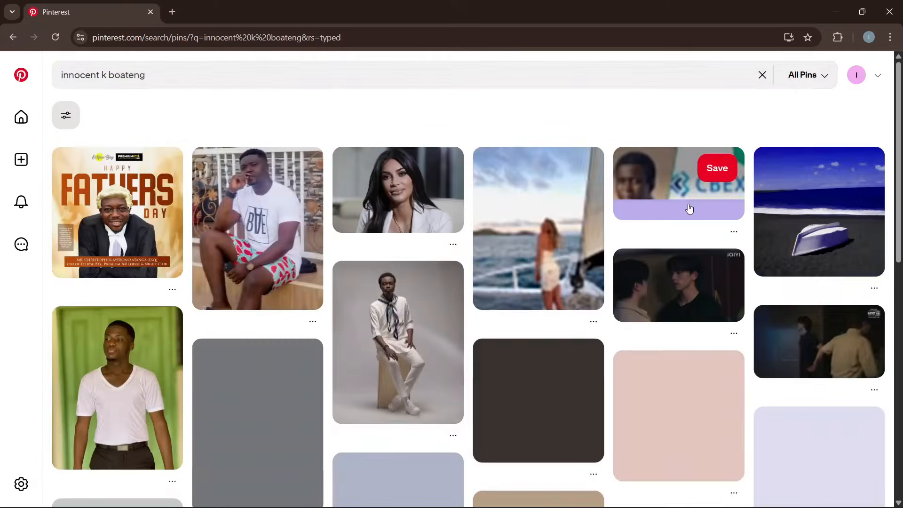
left_click(99, 211)
Look over the Father's Day flyer pin and go to its creator's profile.
scroll(370, 290, "down", 3)
scroll(395, 296, "up", 3)
scroll(420, 300, "down", 5)
scroll(135, 305, "up", 1)
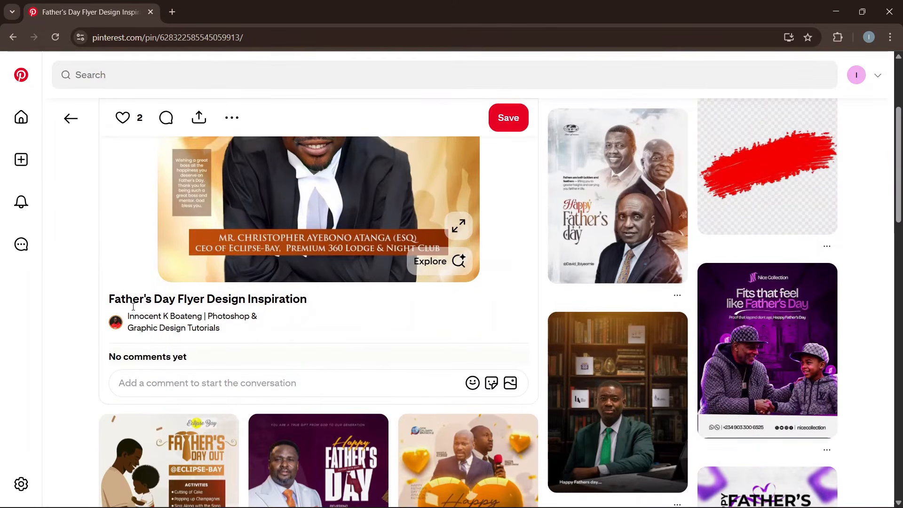
left_click(118, 329)
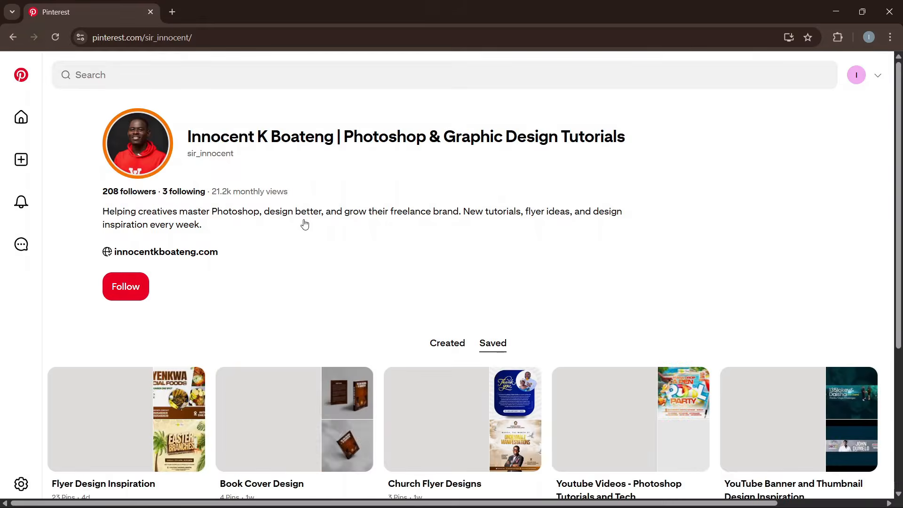
Browse the creator's boards, then return to the home feed.
scroll(282, 245, "down", 5)
scroll(254, 282, "up", 2)
scroll(254, 282, "down", 2)
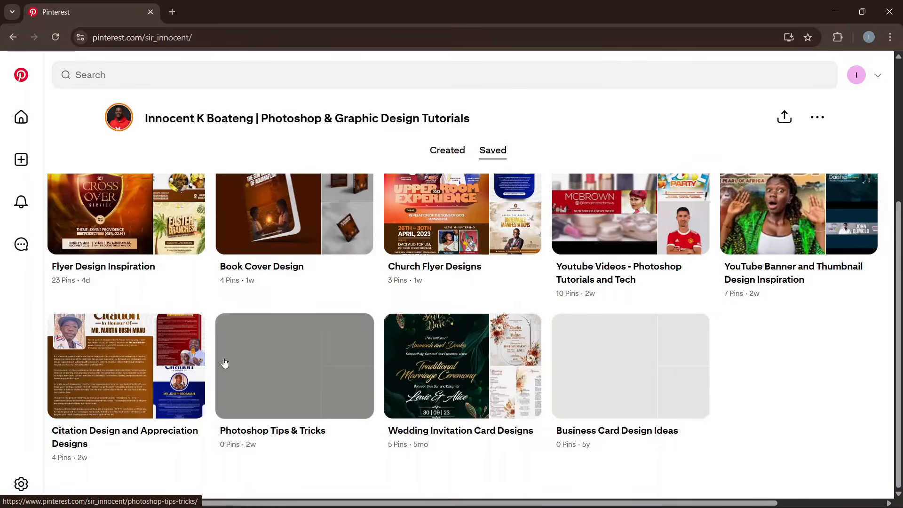
scroll(339, 377, "up", 4)
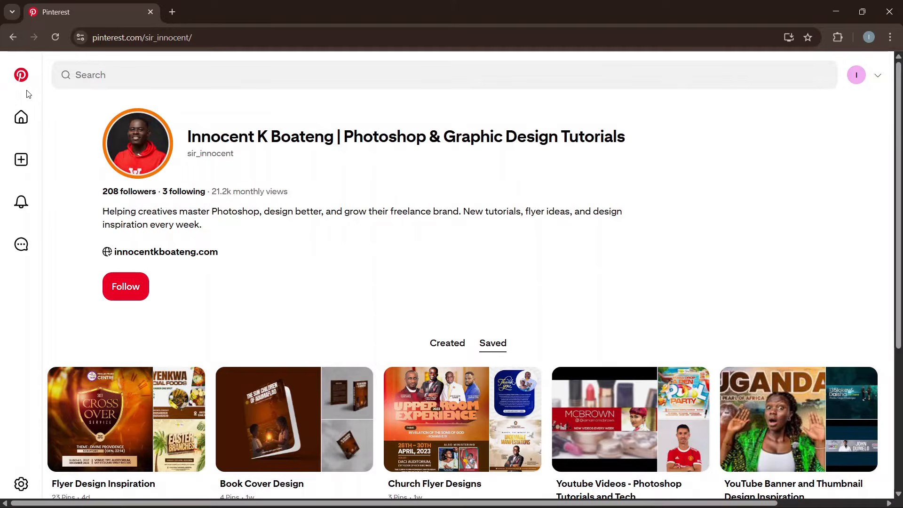
left_click(21, 117)
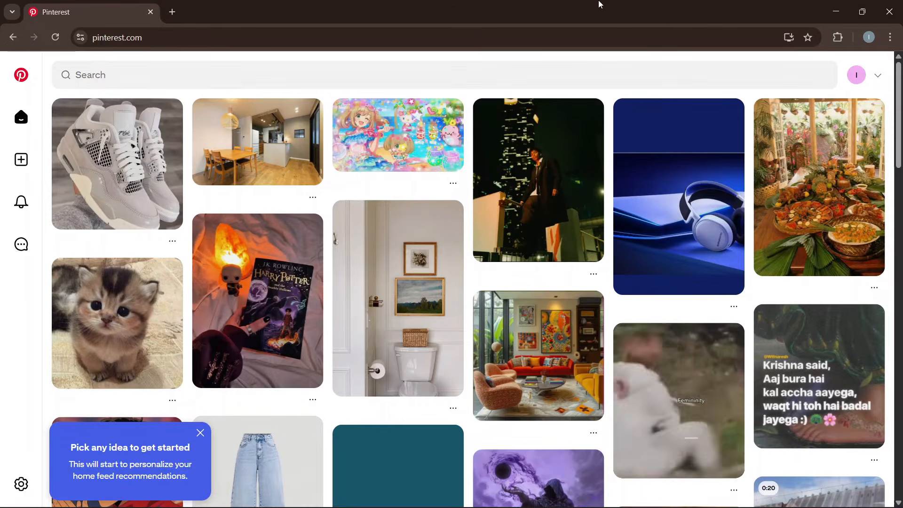
Check the Pins and Boards views of your saved ideas, then open the account options menu.
left_click(855, 75)
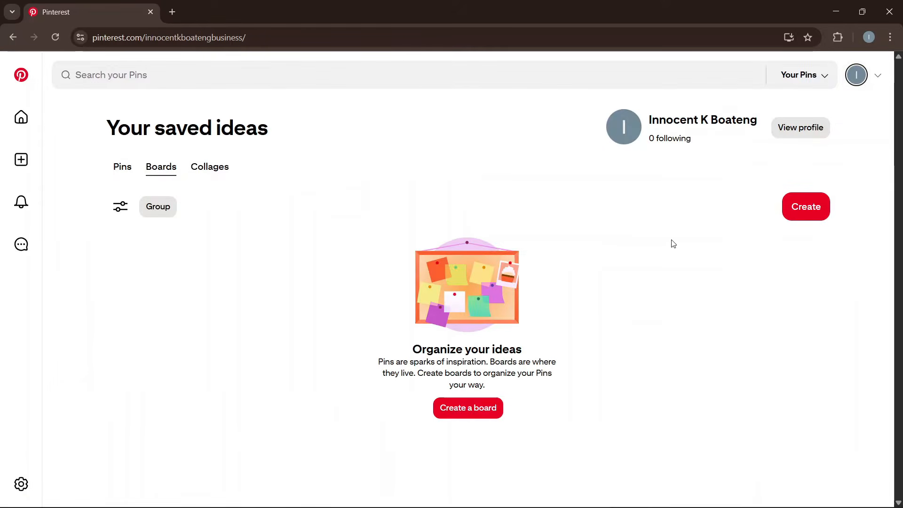
left_click(120, 171)
left_click(162, 172)
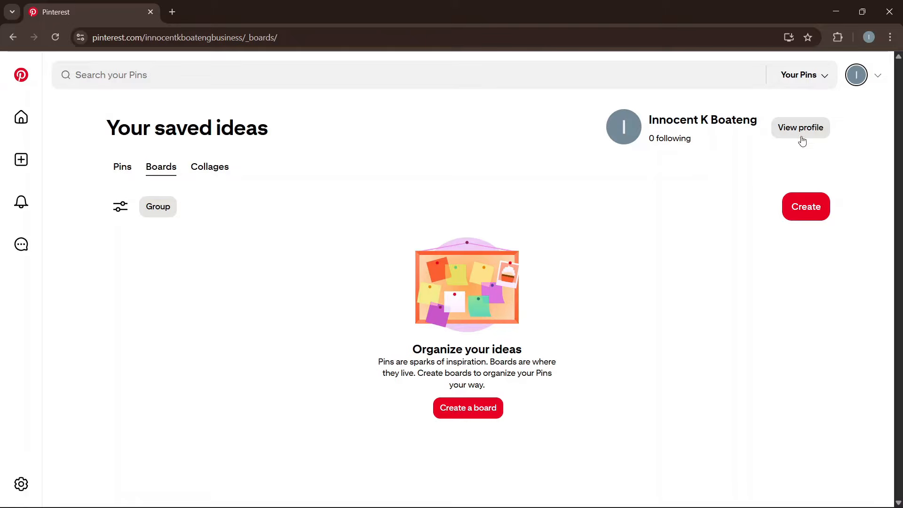
left_click(878, 78)
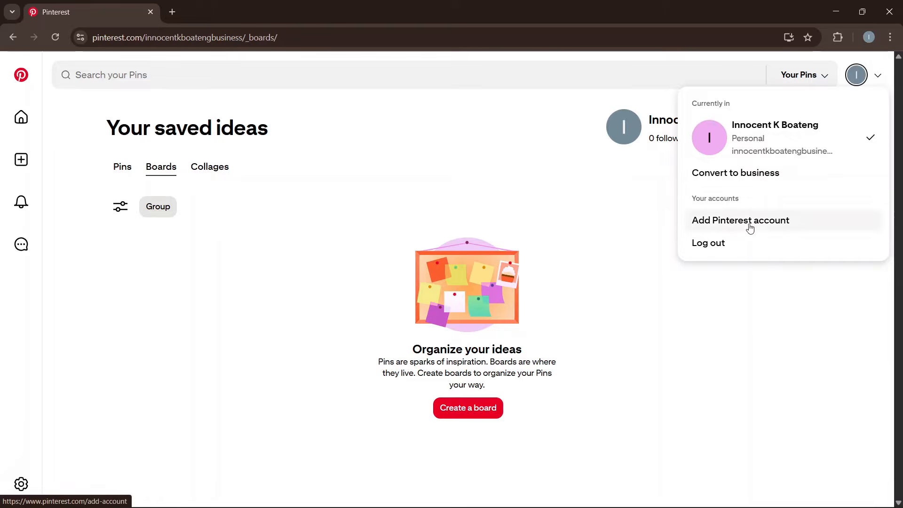
Choose Convert to business and review the free business account comparison.
left_click(721, 182)
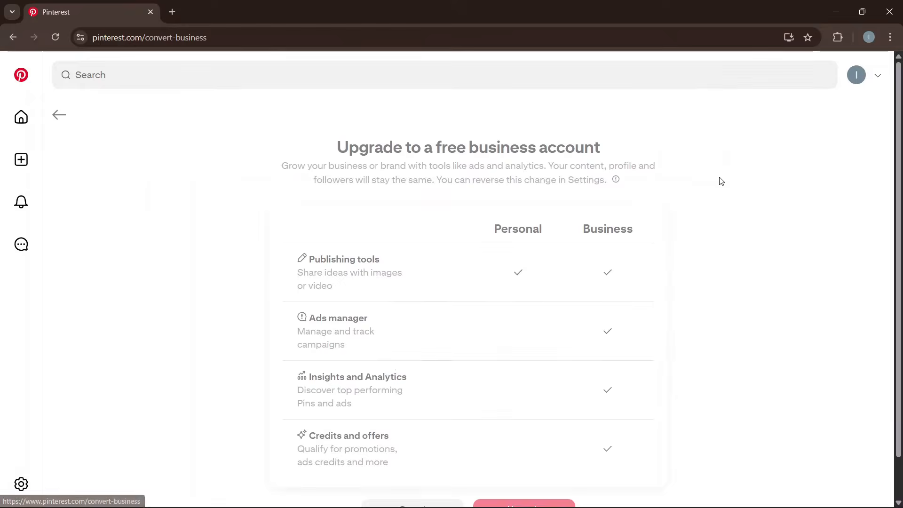
scroll(642, 218, "down", 1)
scroll(642, 217, "up", 1)
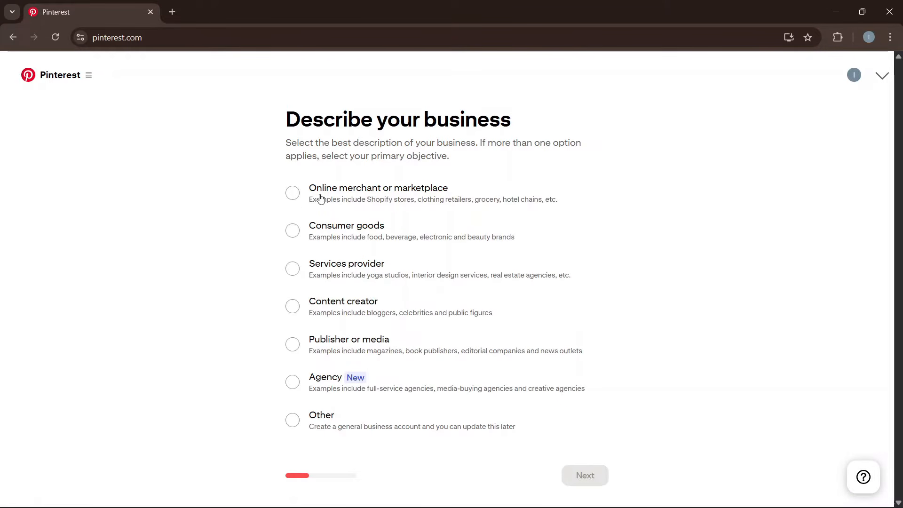
Describe the business as an online merchant or marketplace.
left_click(292, 194)
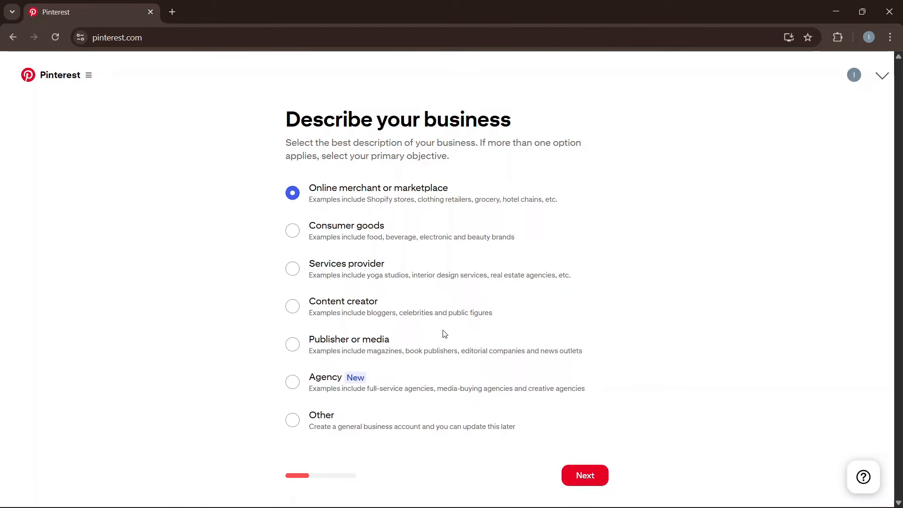
left_click(297, 312)
left_click(302, 199)
left_click(585, 475)
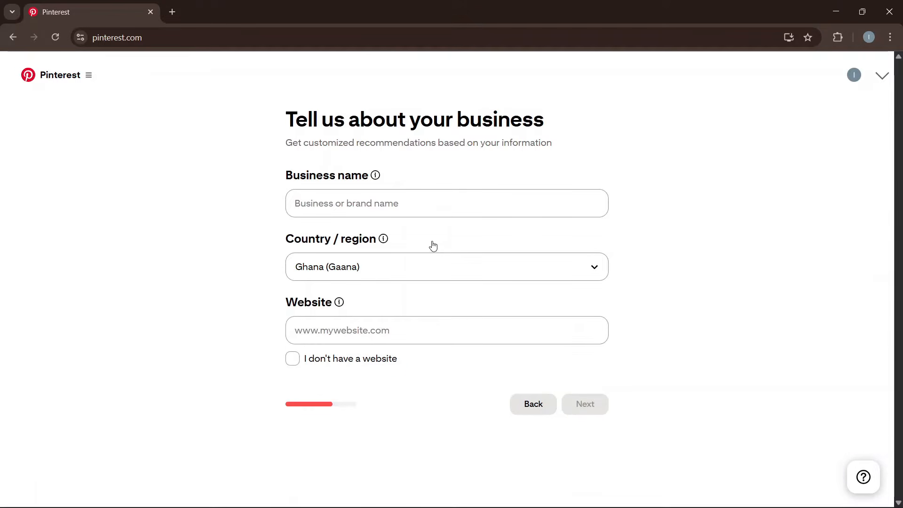
Enter the business name and website address, then continue.
left_click(338, 206)
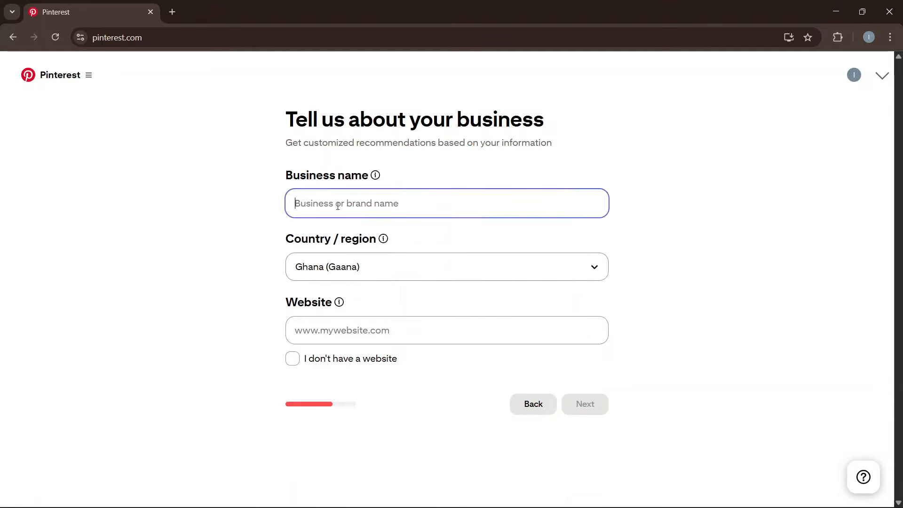
type("Innocent Business")
left_click(346, 331)
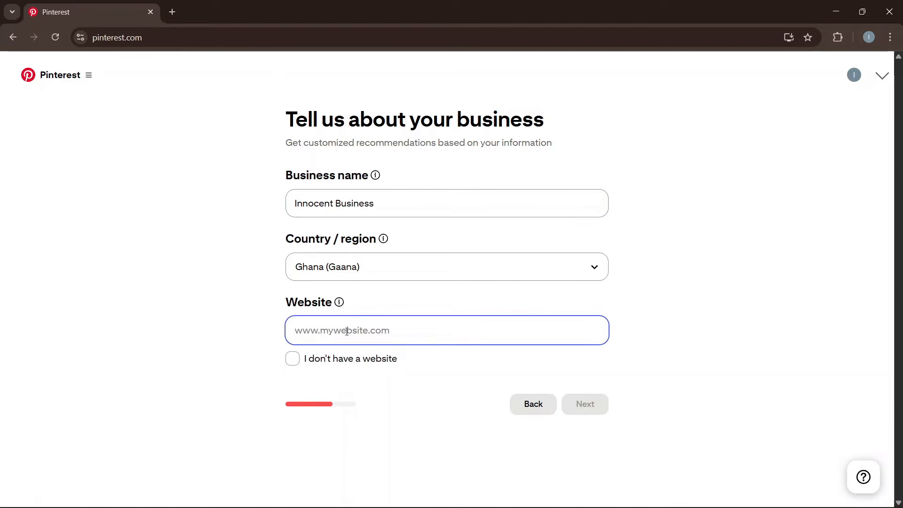
type("innocentkboateng.com")
left_click(591, 414)
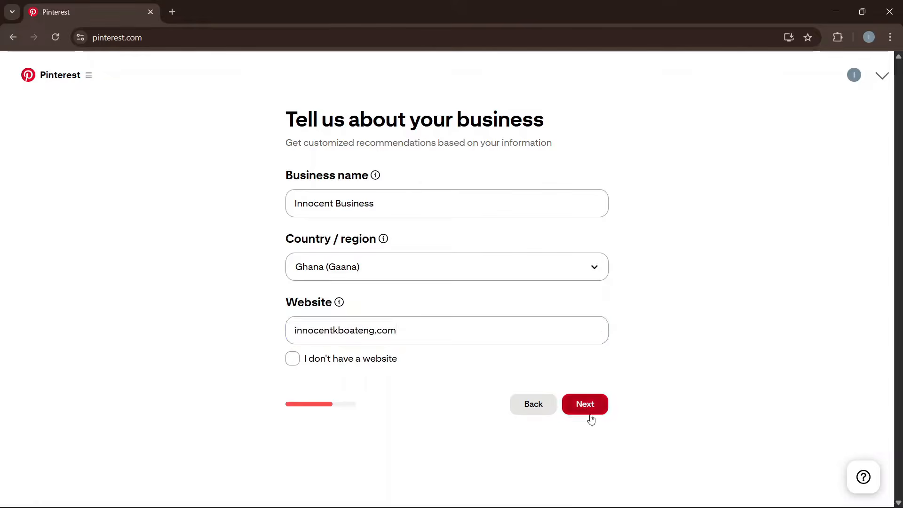
Choose Increase online sales, Generate more leads and Drive traffic to your site as goals.
left_click(592, 195)
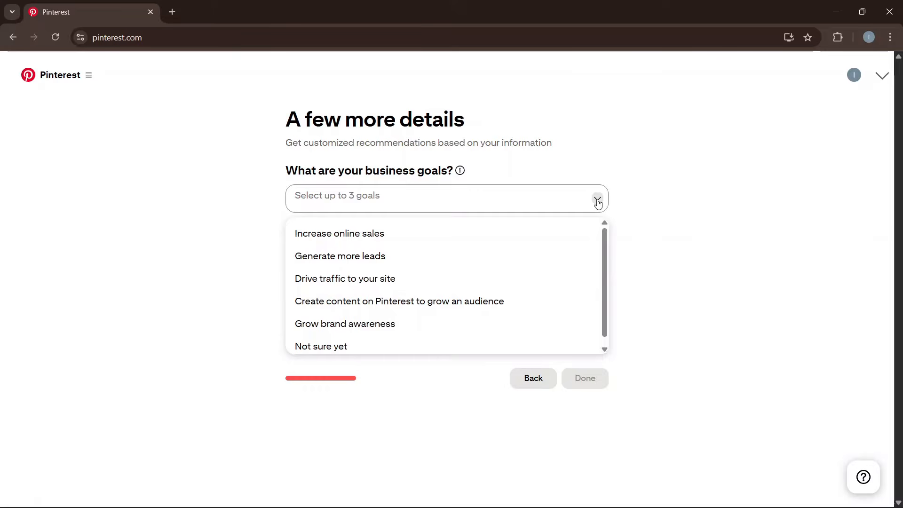
left_click(350, 238)
left_click(540, 196)
left_click(374, 257)
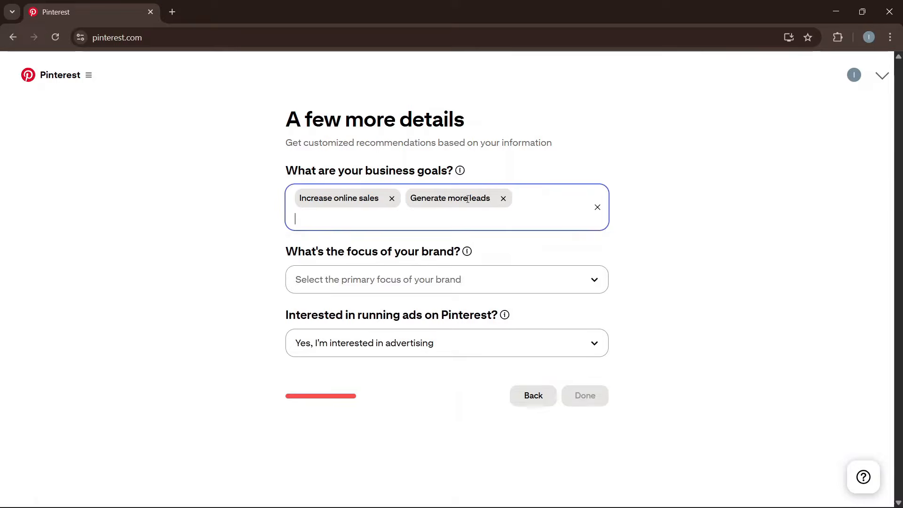
left_click(504, 222)
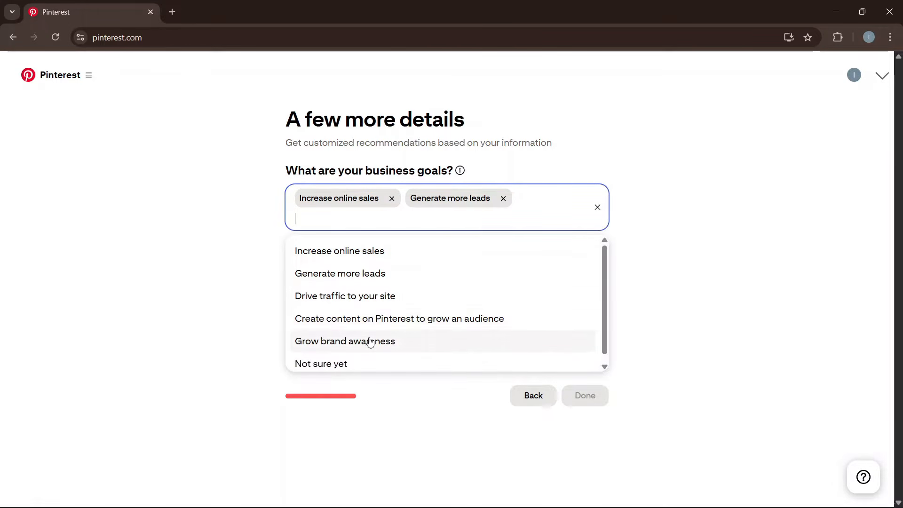
left_click(392, 296)
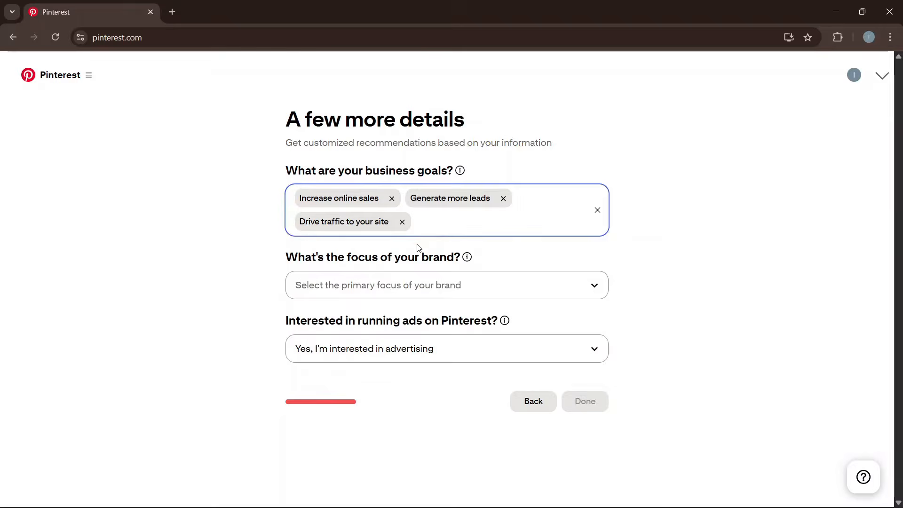
Set Design and art as the brand focus and complete the setup.
left_click(398, 286)
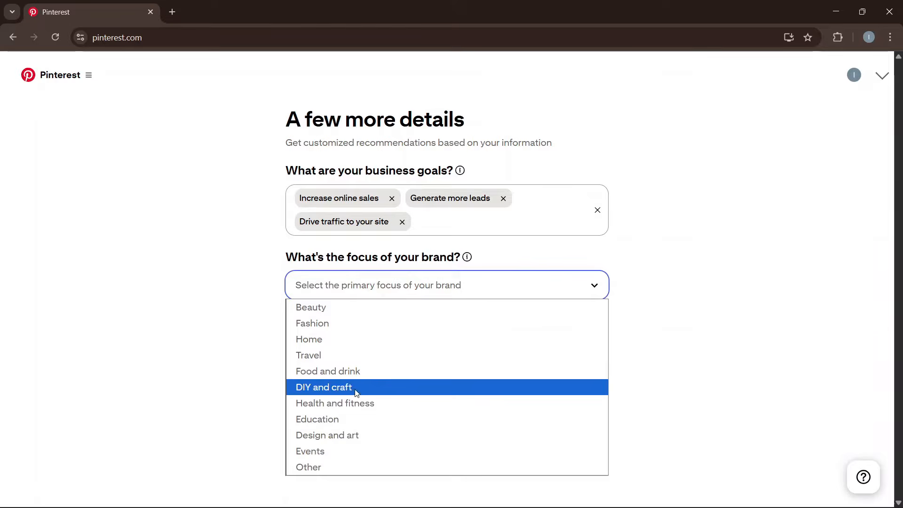
left_click(348, 434)
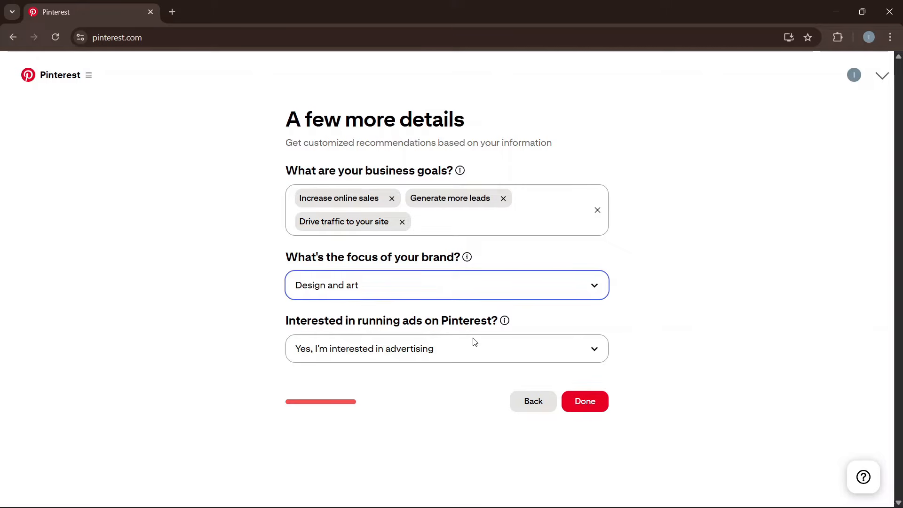
left_click(595, 399)
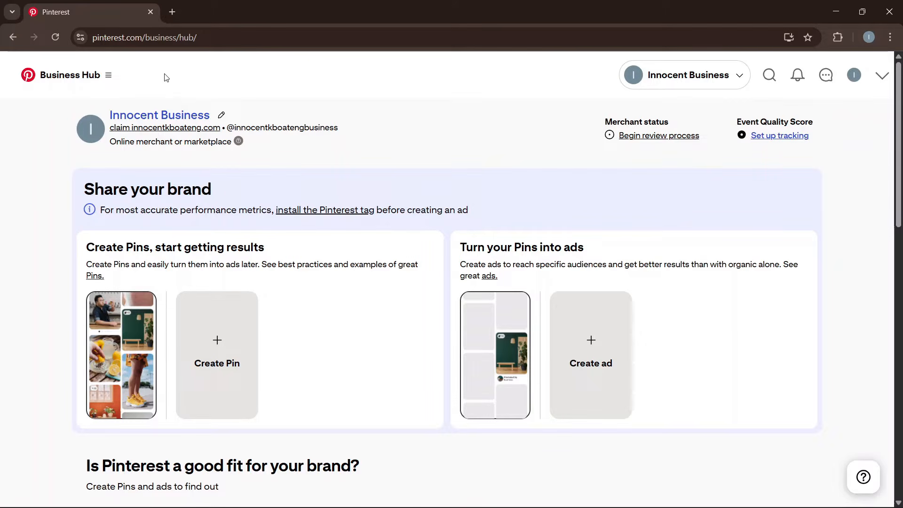
From the Business Hub navigation menu, go to the business's own profile page.
left_click(109, 77)
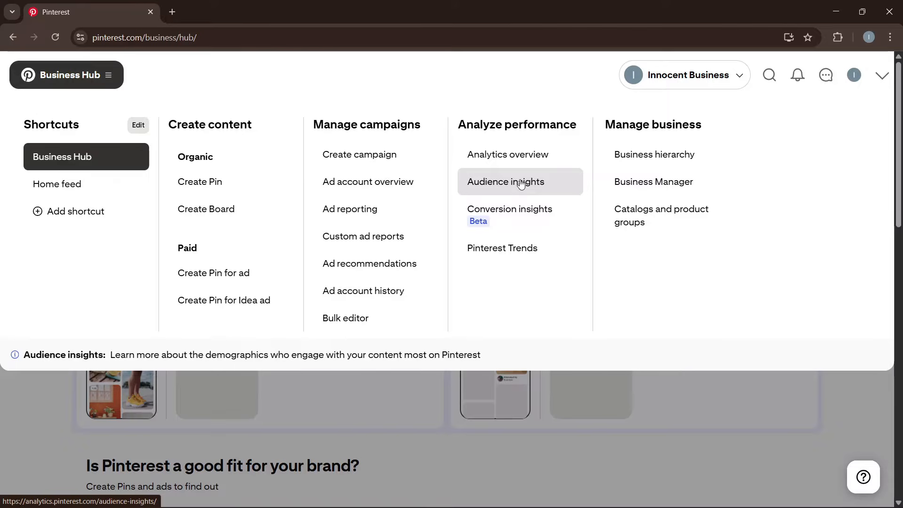
left_click(854, 75)
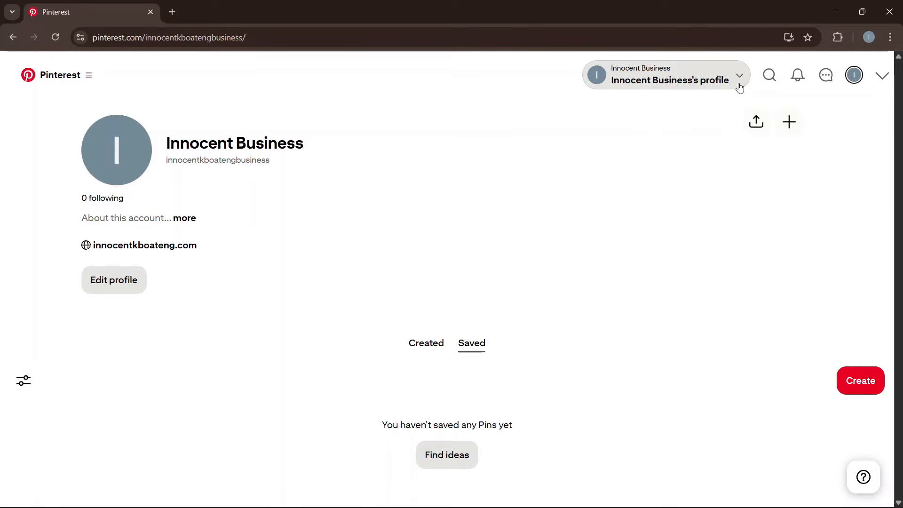
Browse the business accounts and assets switcher, checking ad accounts and profiles, then close it.
left_click(739, 87)
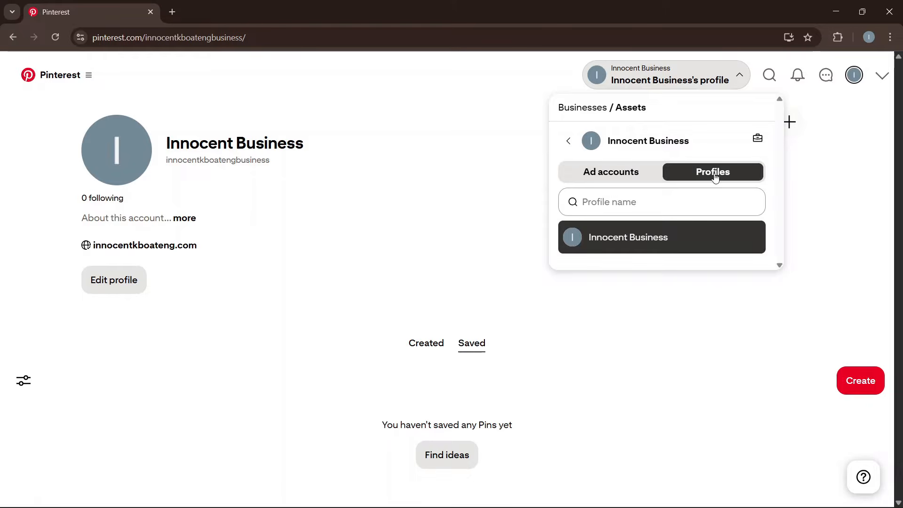
left_click(625, 175)
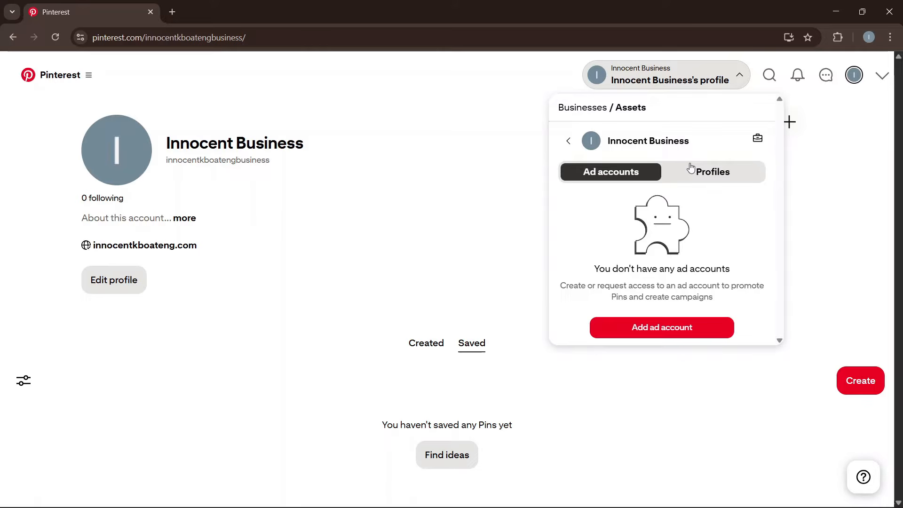
left_click(709, 174)
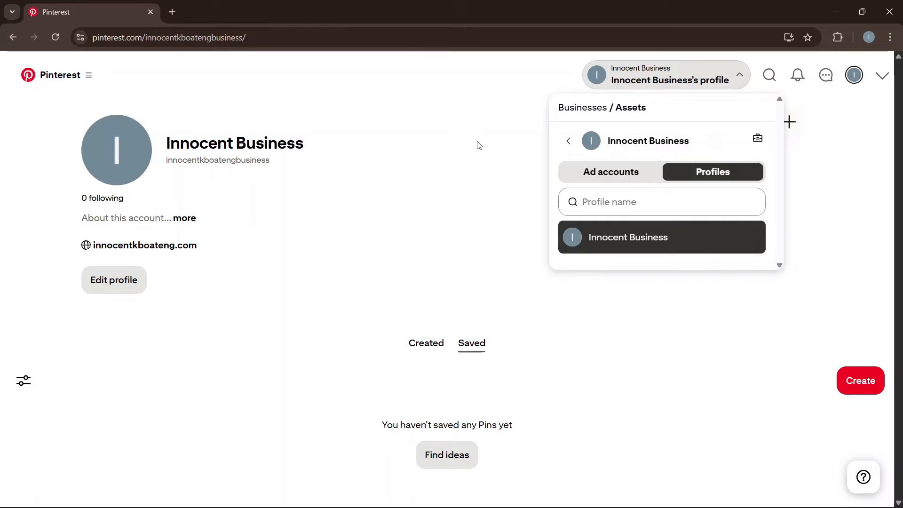
left_click(485, 172)
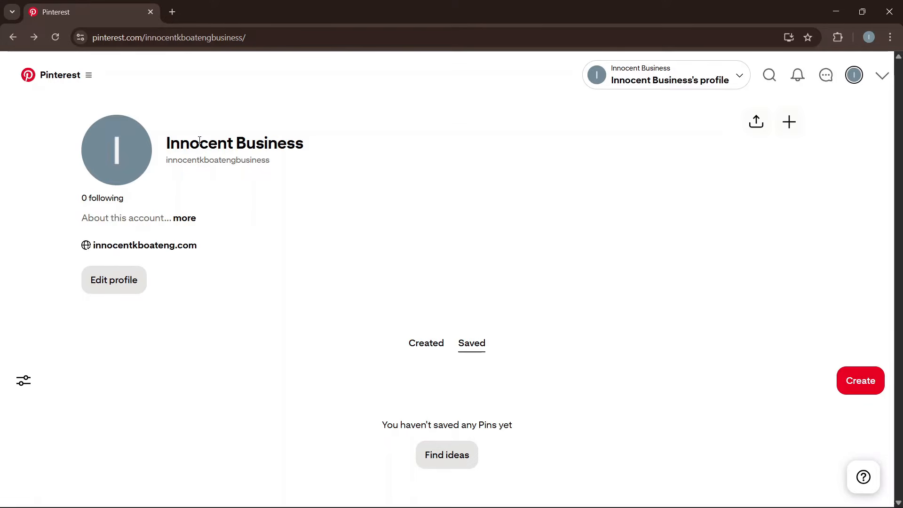
Read the profile's About details, then open the account options menu from the profile.
left_click(181, 220)
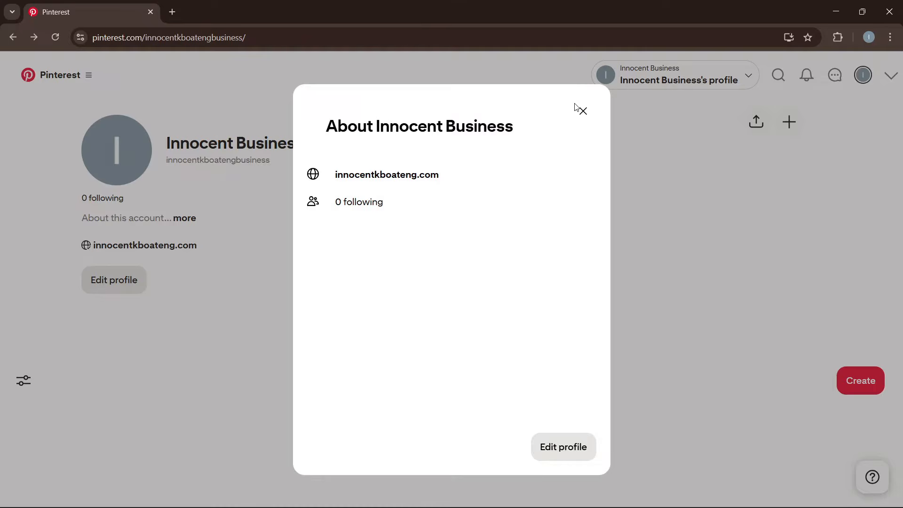
left_click(581, 110)
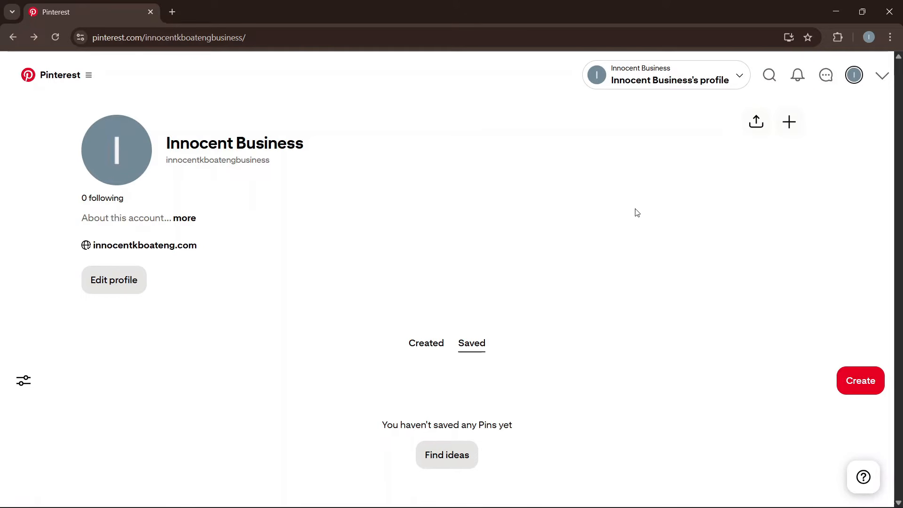
left_click(854, 76)
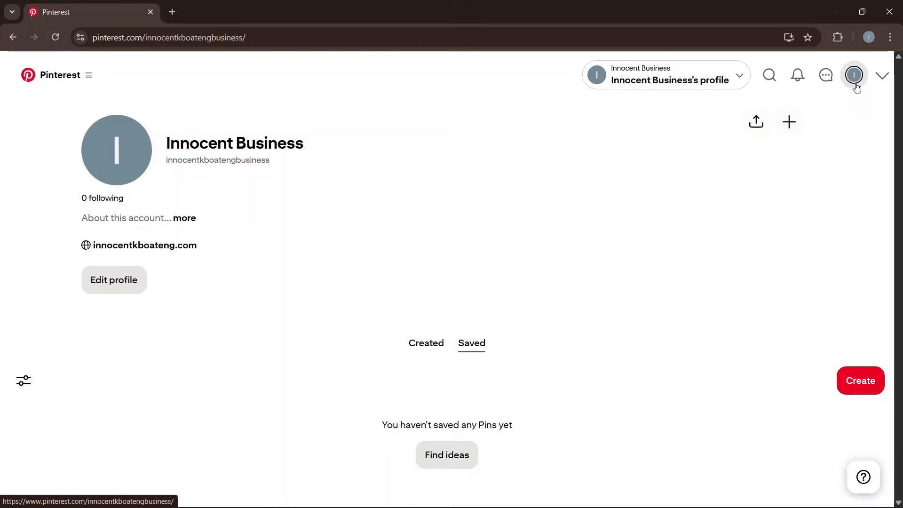
left_click(882, 75)
Open account settings and start changing the profile photo, then cancel without choosing a file.
left_click(719, 224)
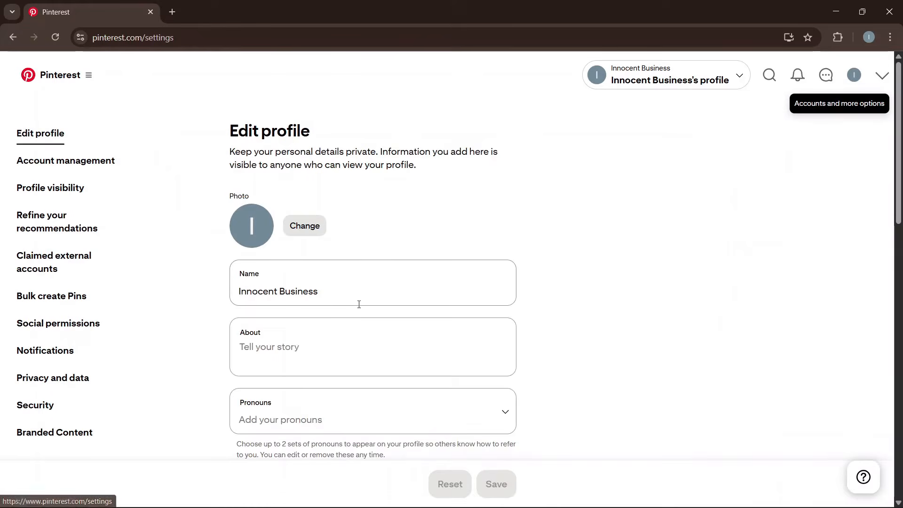
left_click(312, 229)
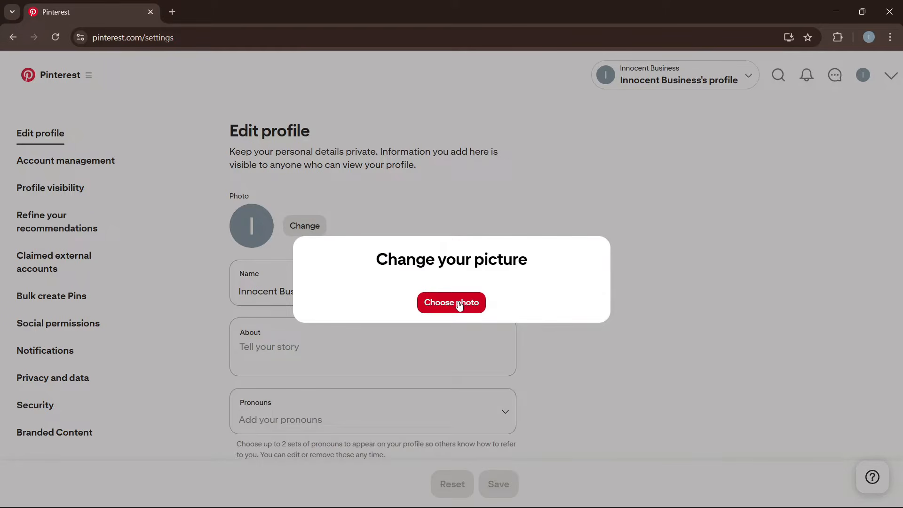
left_click(439, 309)
left_click(568, 168)
left_click(534, 214)
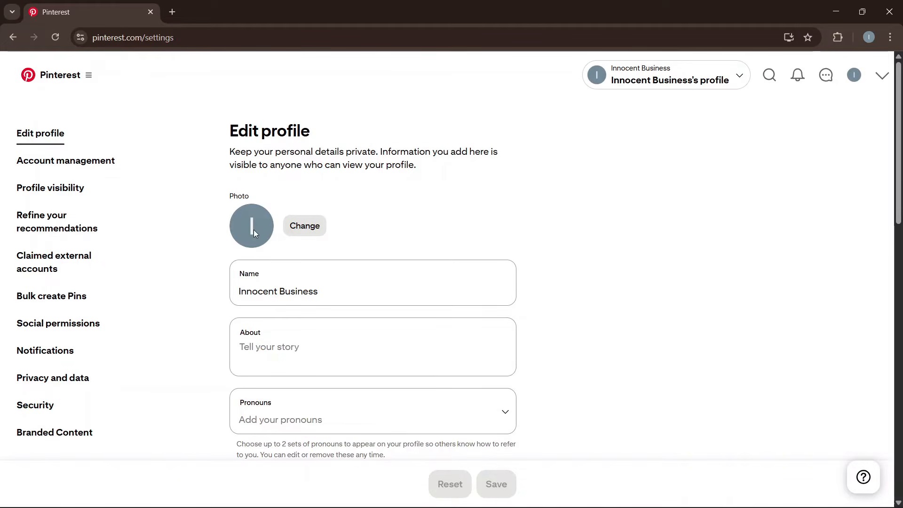
Leave the Name and About fields unchanged and open a new browser tab.
left_click(354, 285)
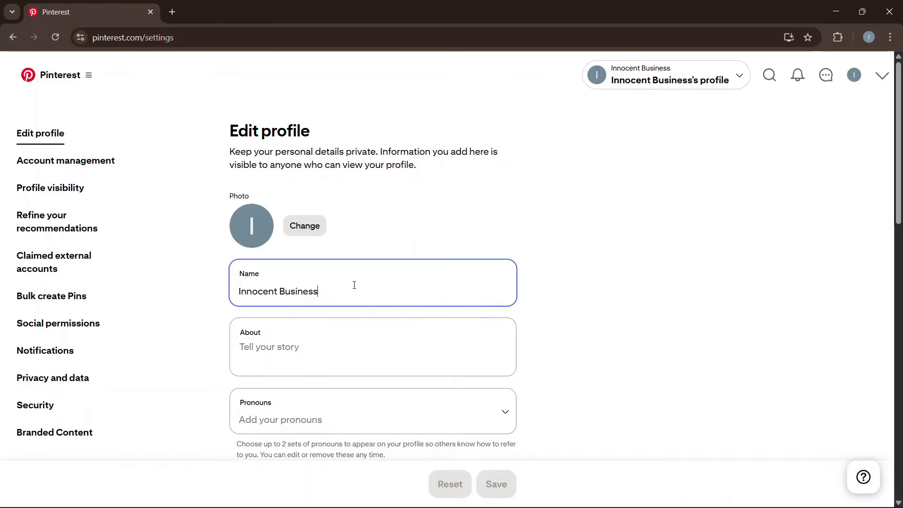
scroll(377, 281, "down", 2)
scroll(375, 280, "up", 1)
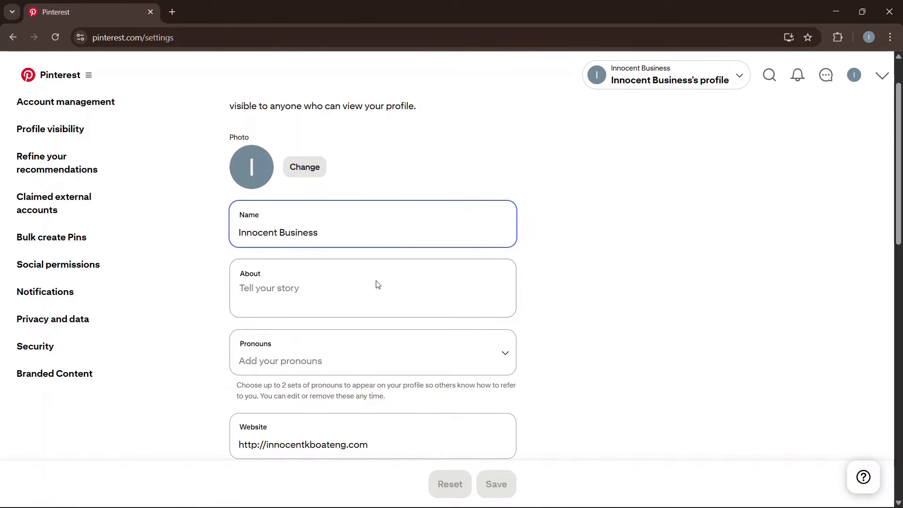
left_click(334, 288)
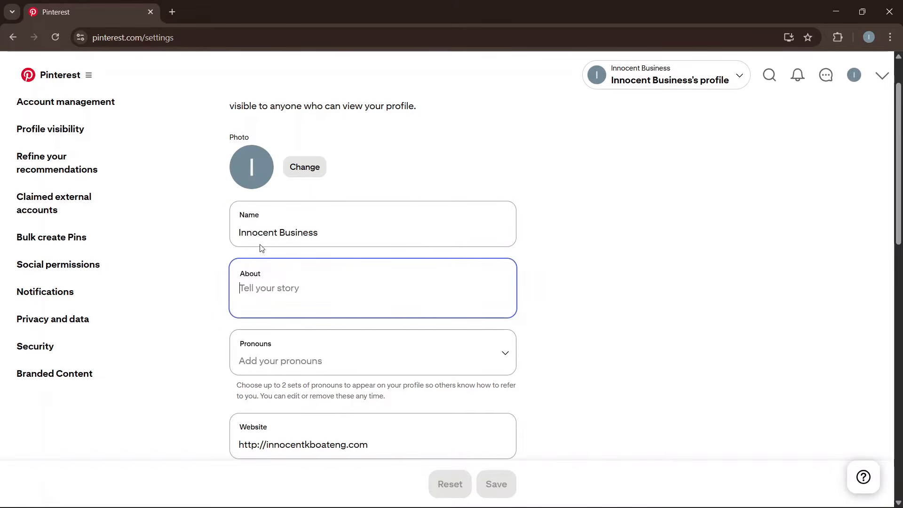
left_click(172, 12)
Ask ChatGPT for a graphic-design Pinterest account description and select its heading and paragraph.
type("ch")
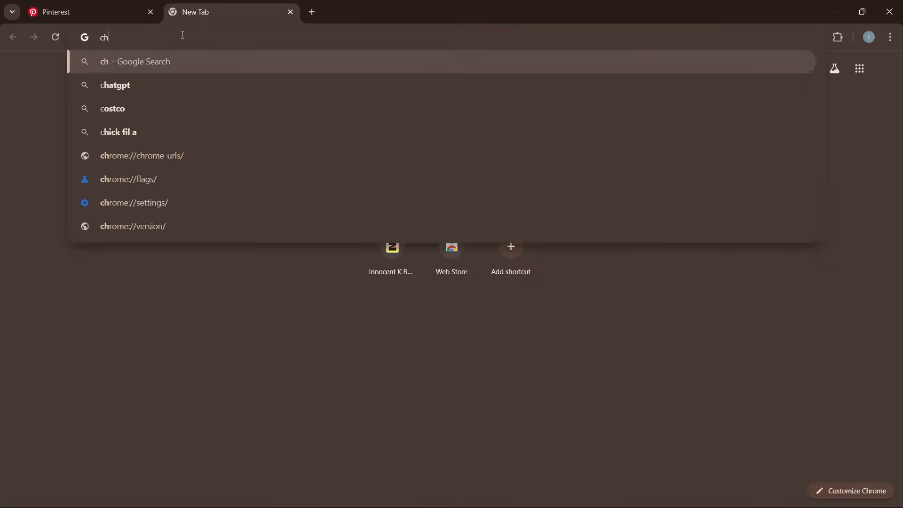
type("atgpt")
key("Return")
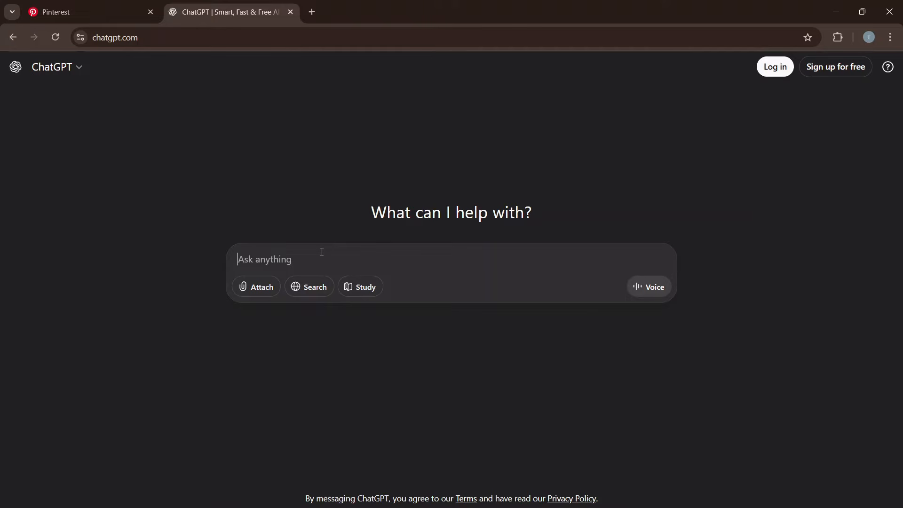
type("W")
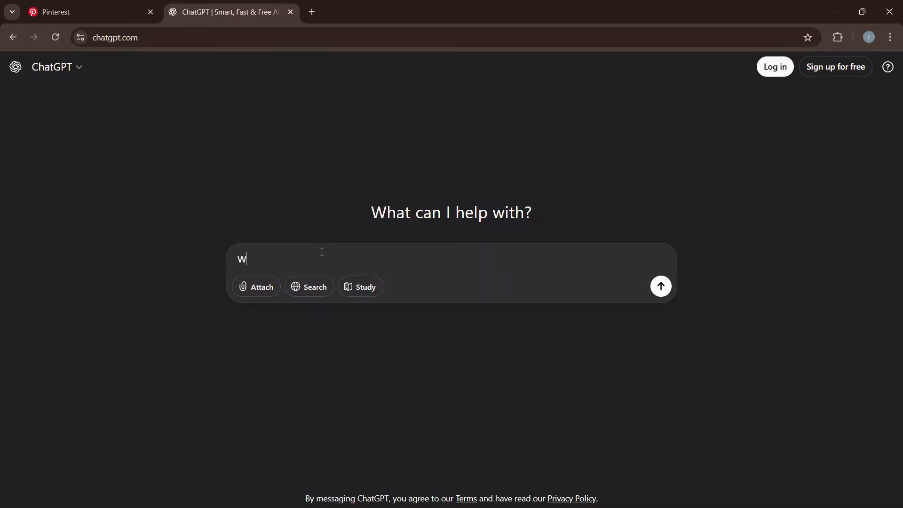
type("rite a description for a pinterest accoun")
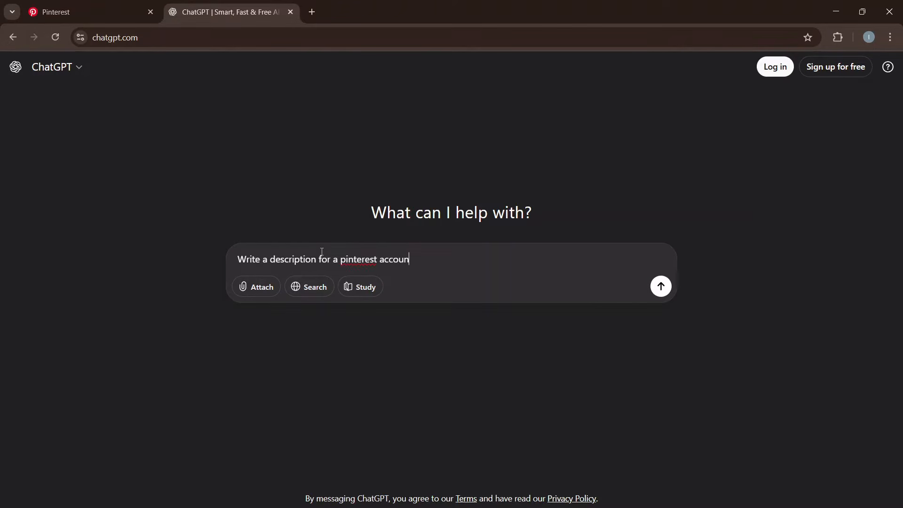
type("t that'll post graphic d")
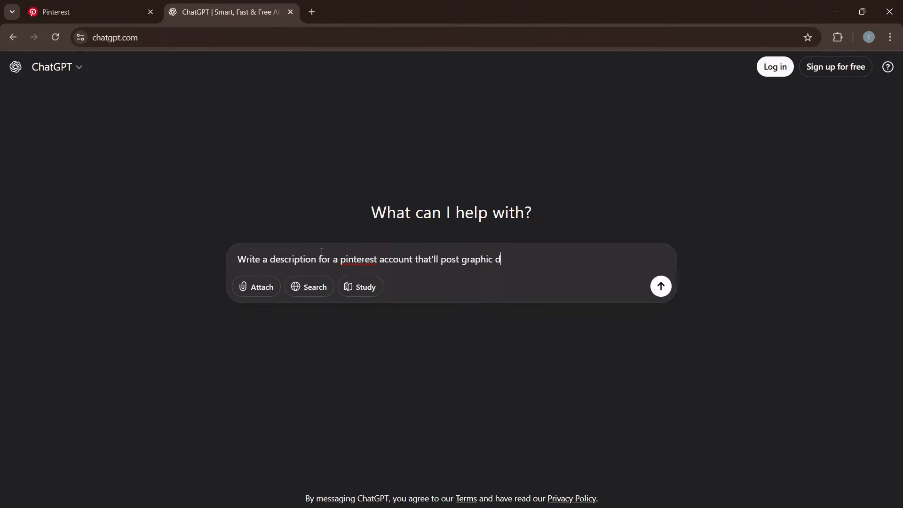
type("esign (flyers, banners, etc). Make it ")
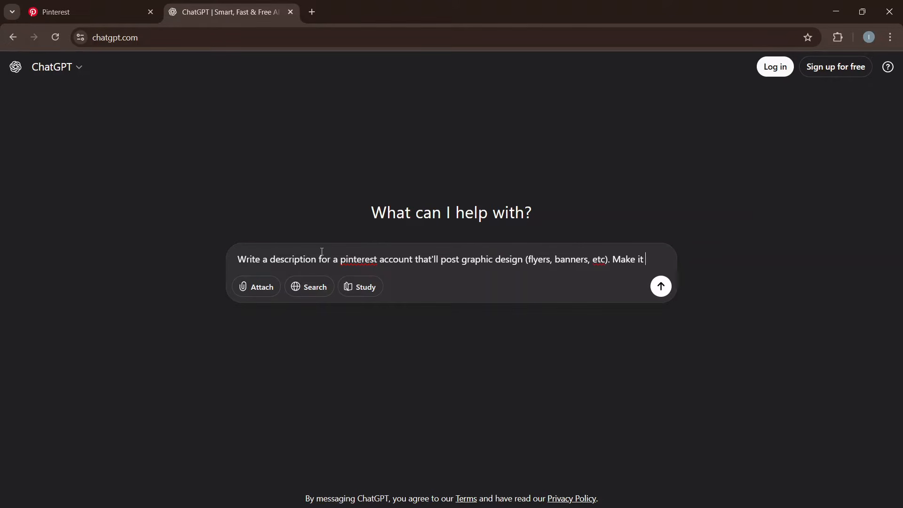
type("professional")
key("Return")
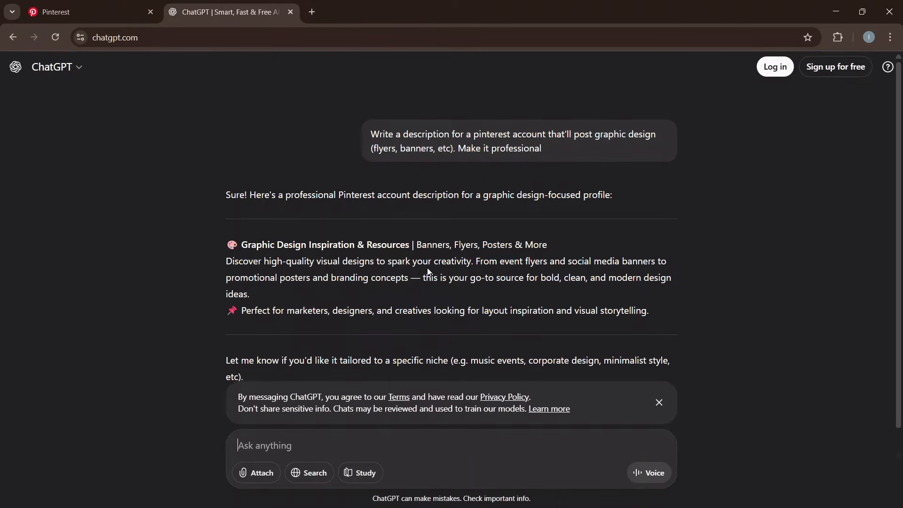
left_click_drag(241, 220, 575, 270)
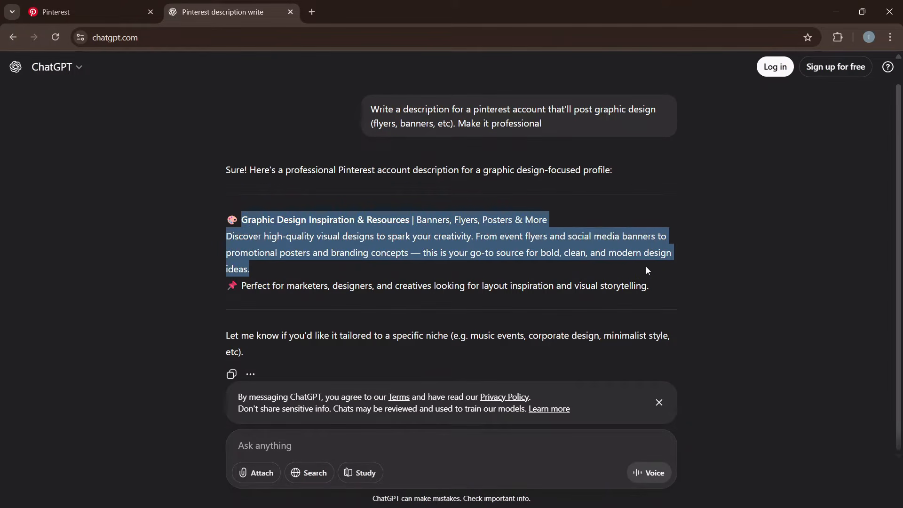
left_click_drag(647, 270, 611, 269)
key("ctrl+c")
Paste the ChatGPT description into the Pinterest profile's About field.
left_click(107, 5)
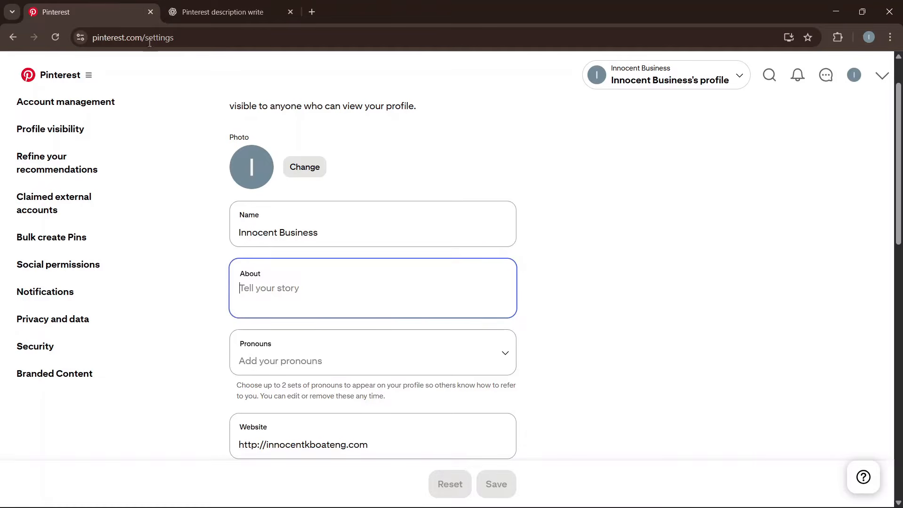
key("ctrl+v")
scroll(353, 297, "up", 5)
scroll(367, 303, "down", 2)
scroll(348, 303, "up", 2)
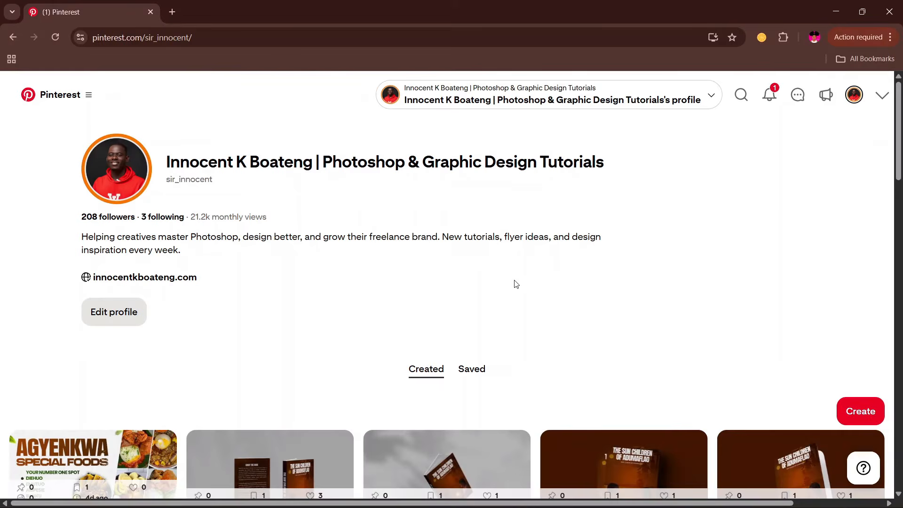
Open the full About details of the example Photoshop & Graphic Design Tutorials profile.
left_click_drag(168, 161, 396, 171)
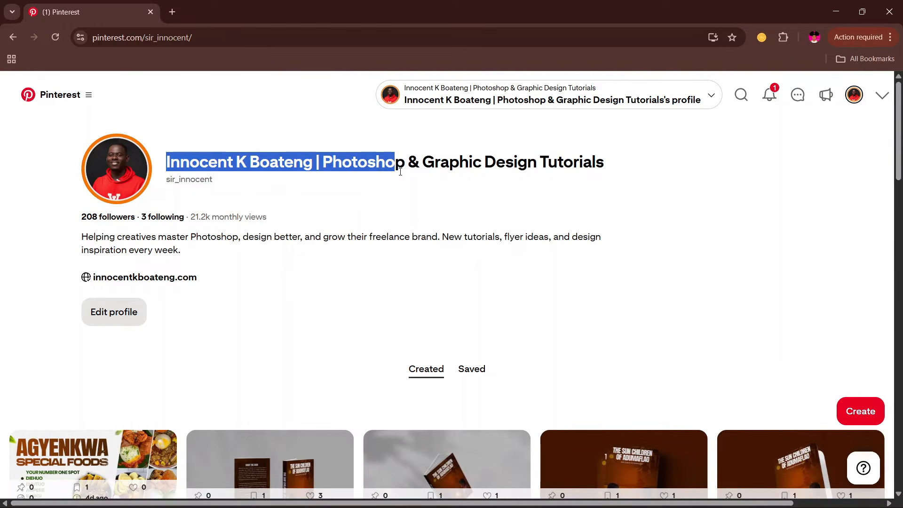
left_click(465, 220)
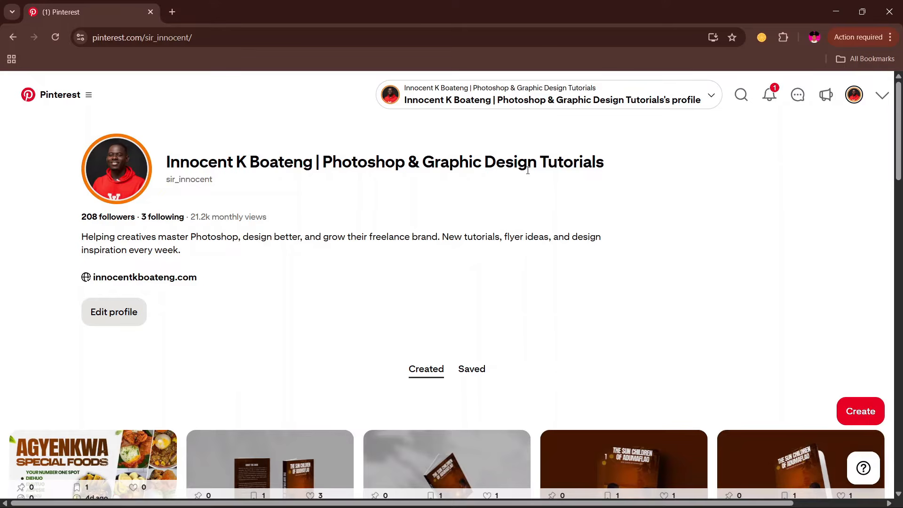
left_click_drag(313, 162, 168, 163)
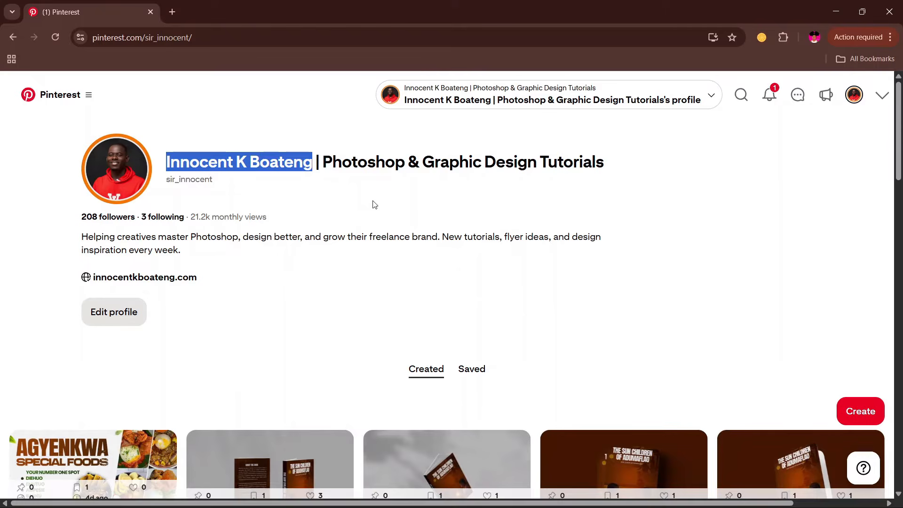
left_click_drag(322, 163, 613, 165)
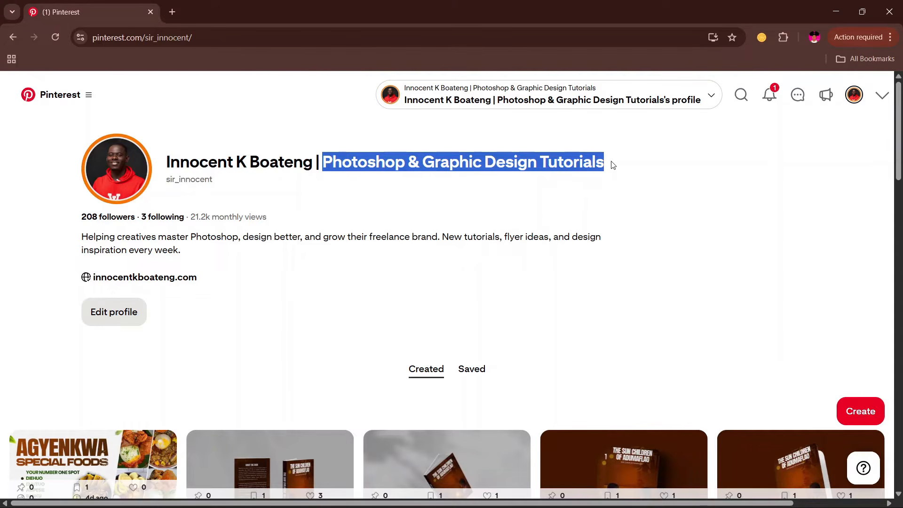
left_click(306, 162)
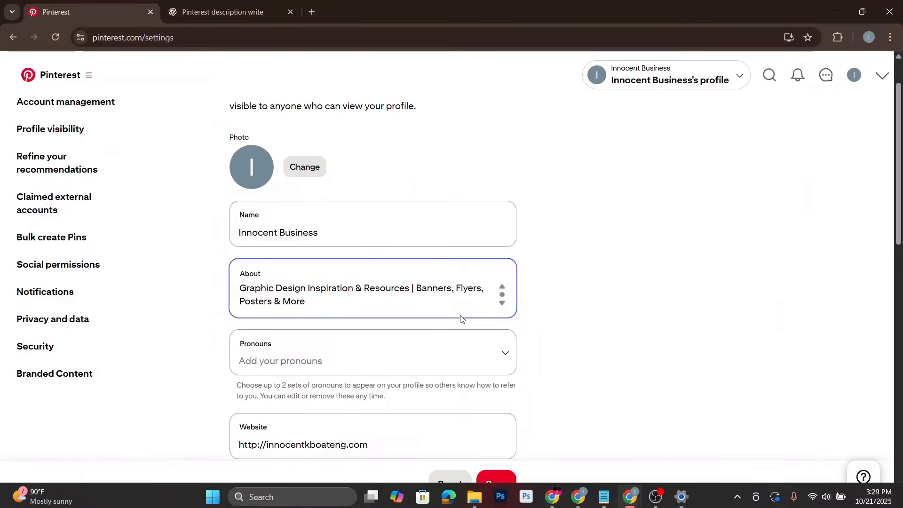
Paste into About, then look over the pronoun choices and profile visibility settings.
key("ctrl+v")
scroll(441, 316, "down", 3)
scroll(537, 290, "up", 3)
scroll(534, 293, "down", 1)
scroll(525, 300, "down", 1)
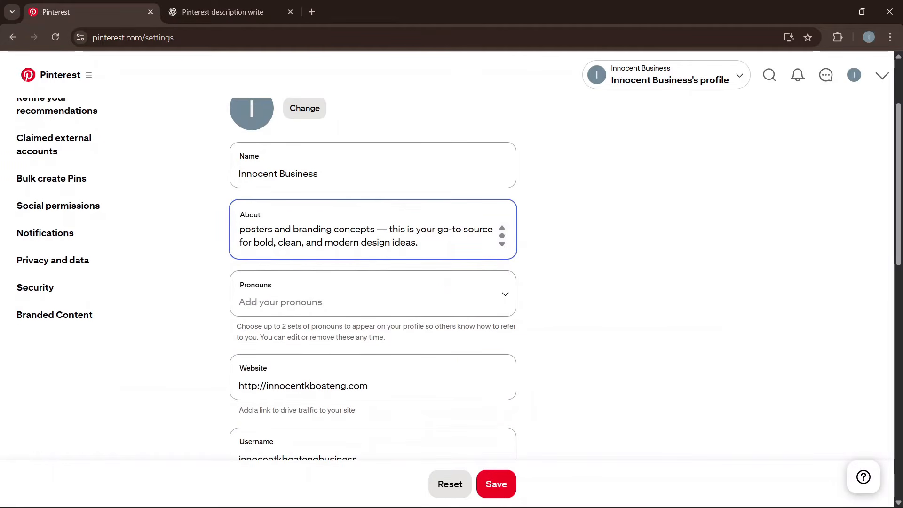
scroll(568, 311, "down", 1)
left_click(433, 238)
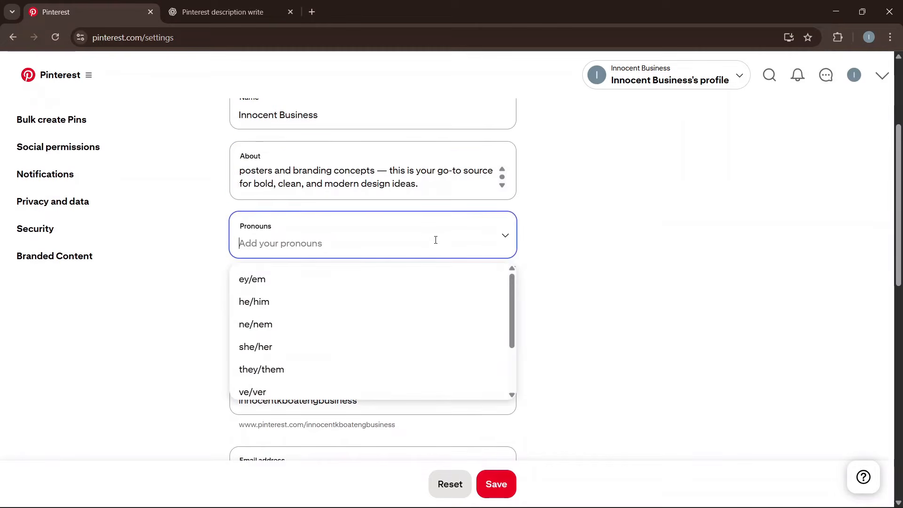
scroll(354, 256, "up", 3)
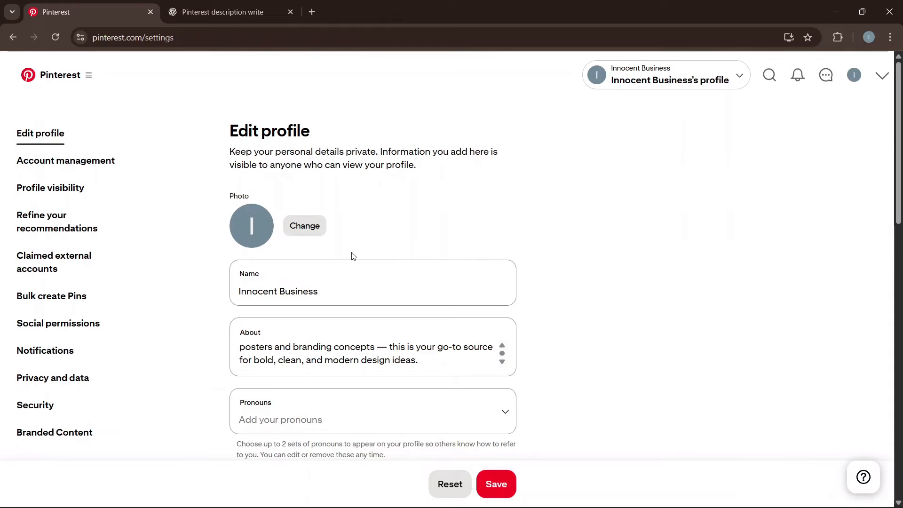
left_click(74, 188)
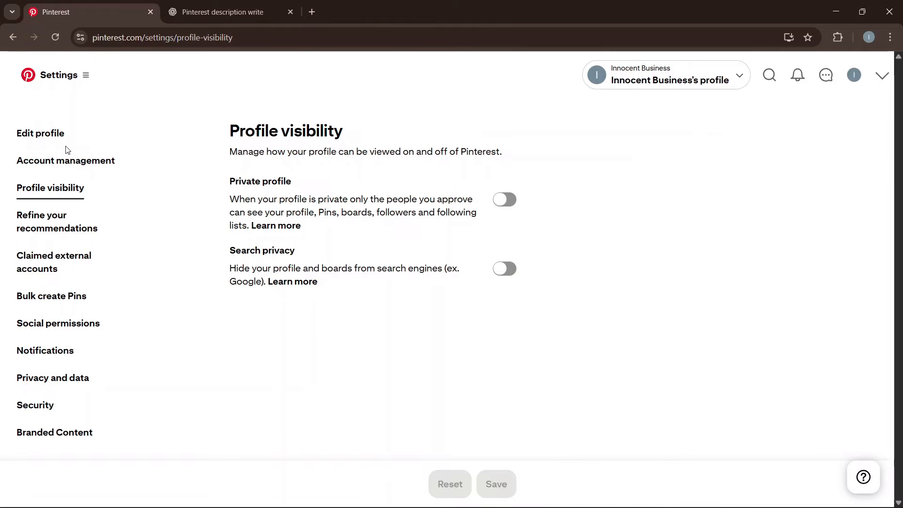
left_click(44, 134)
Recopy the description from ChatGPT, paste it into the empty About field, and save the profile.
scroll(329, 188, "down", 1)
scroll(651, 263, "down", 15)
scroll(535, 330, "up", 15)
left_click(345, 332)
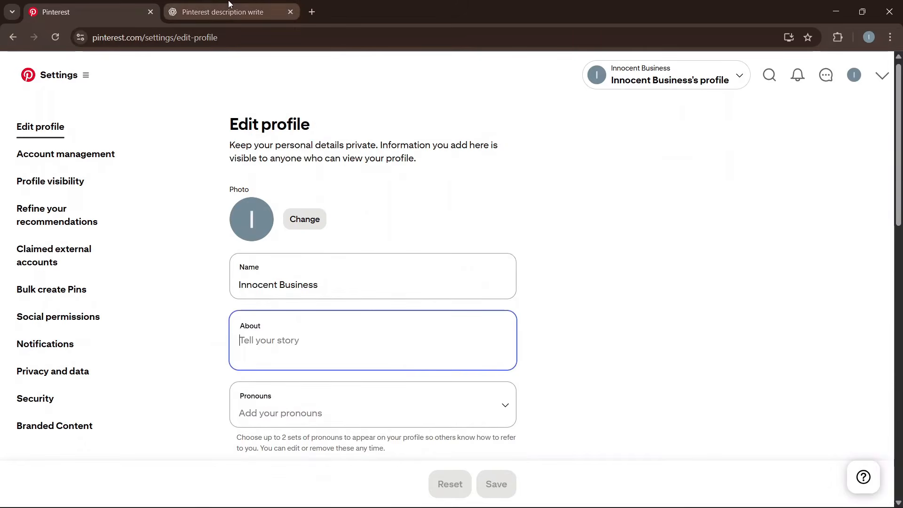
left_click(221, 12)
key("ctrl+c")
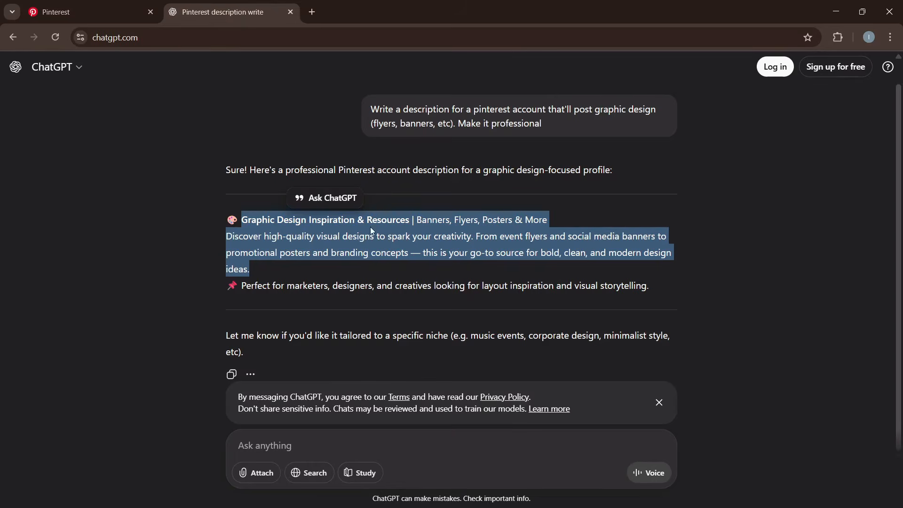
left_click(71, 12)
key("ctrl+v")
scroll(559, 339, "down", 10)
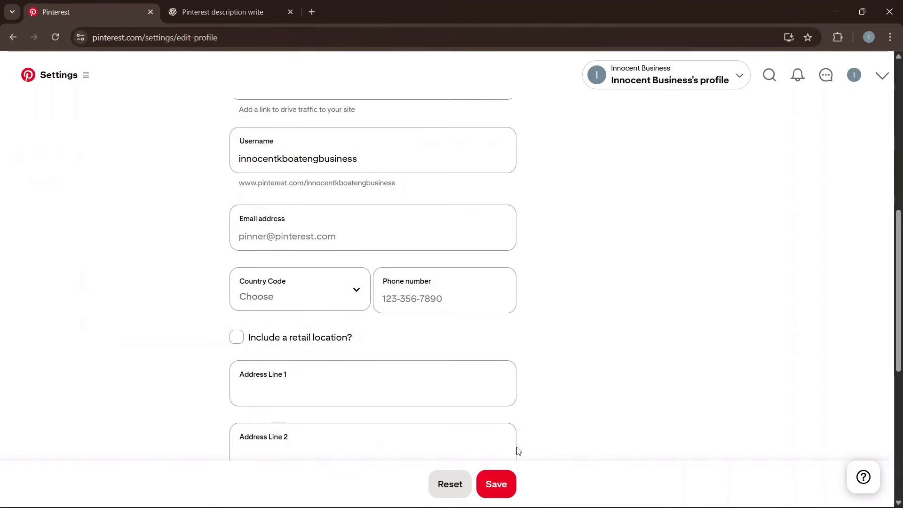
scroll(567, 393, "up", 10)
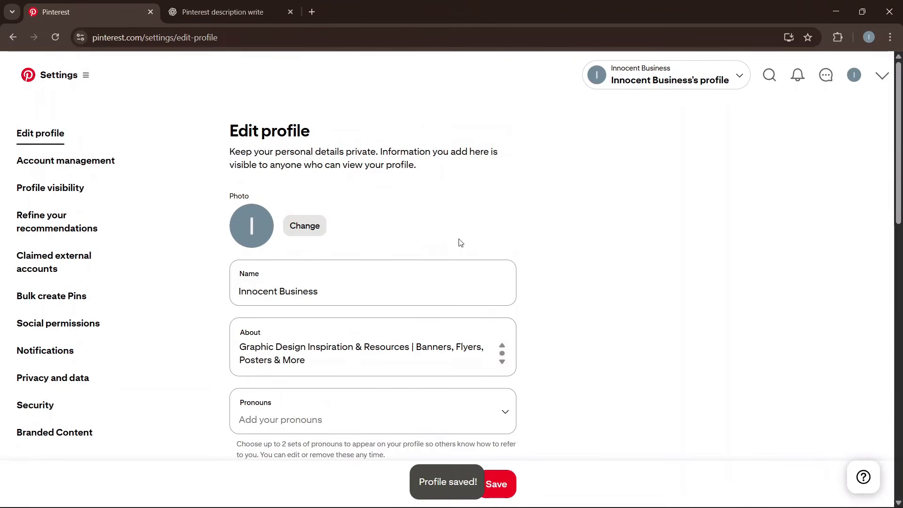
left_click(854, 79)
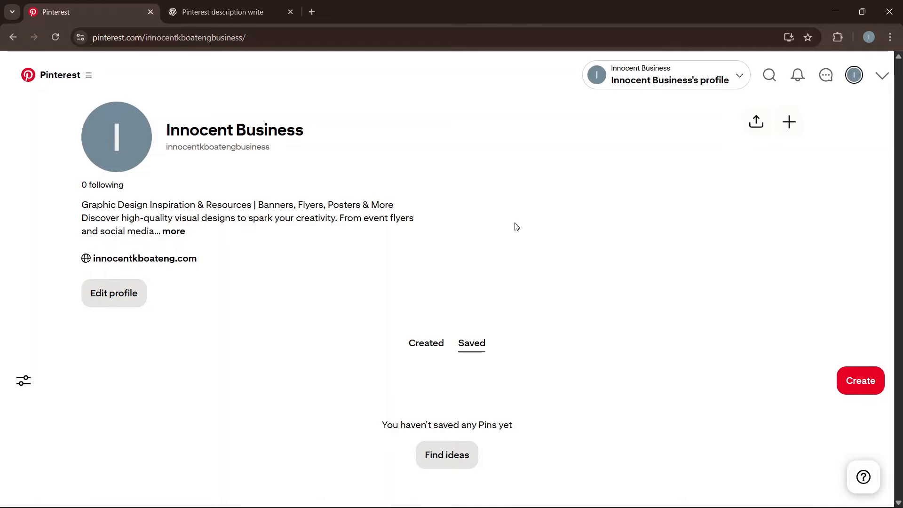
Start a new board named 'Church Flyer' and select the name text.
left_click(859, 379)
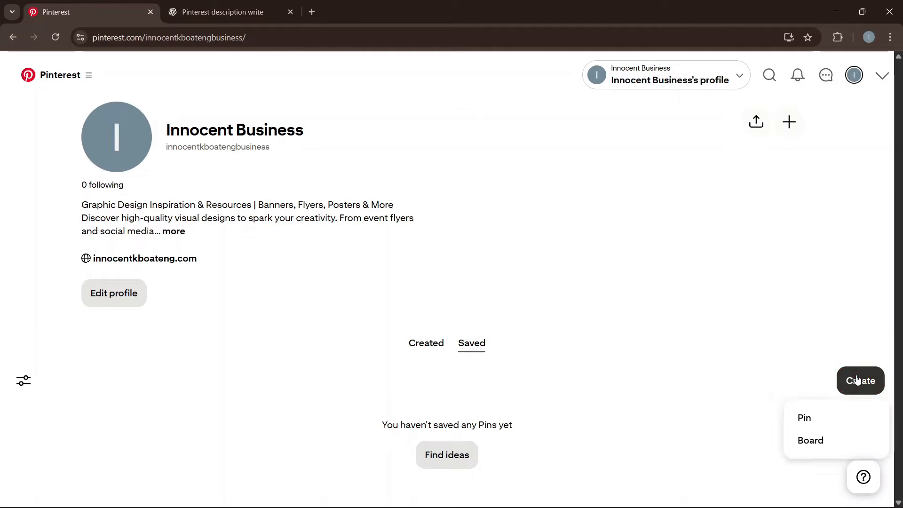
left_click(811, 442)
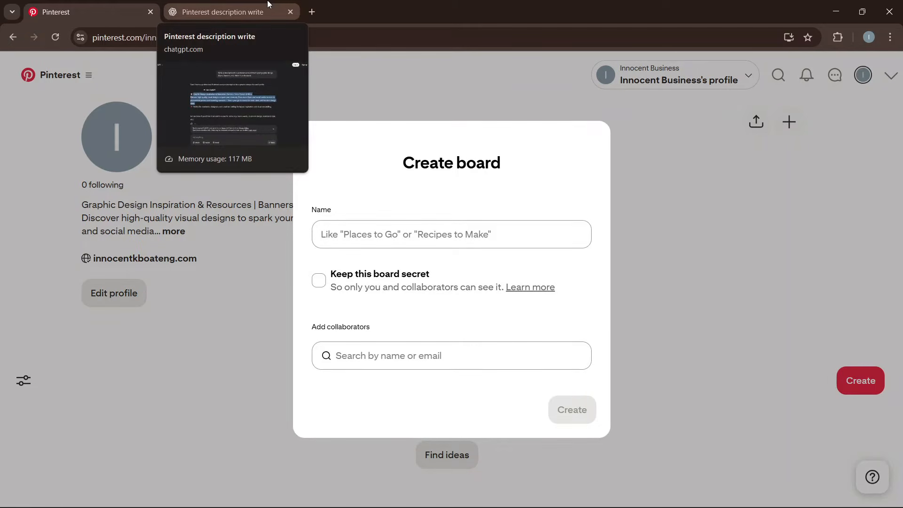
left_click(379, 233)
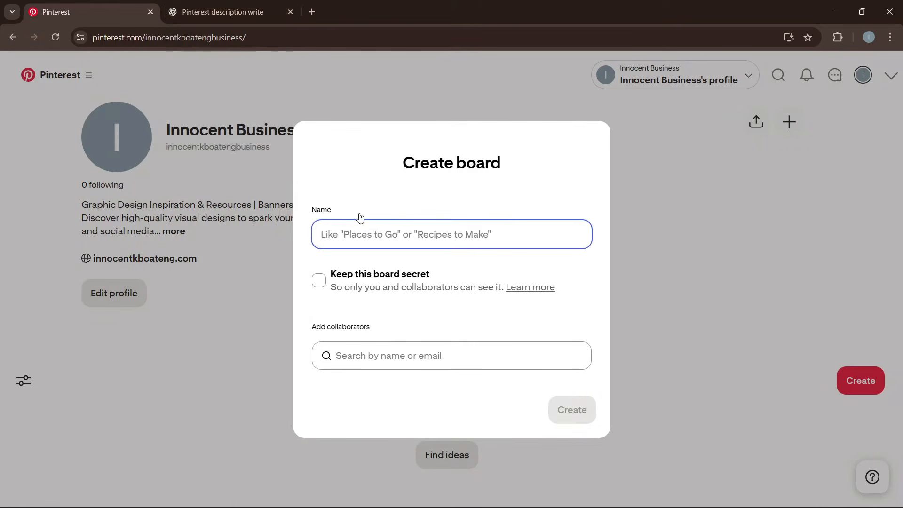
type("Church Flyer")
key("ctrl+a")
left_click(222, 11)
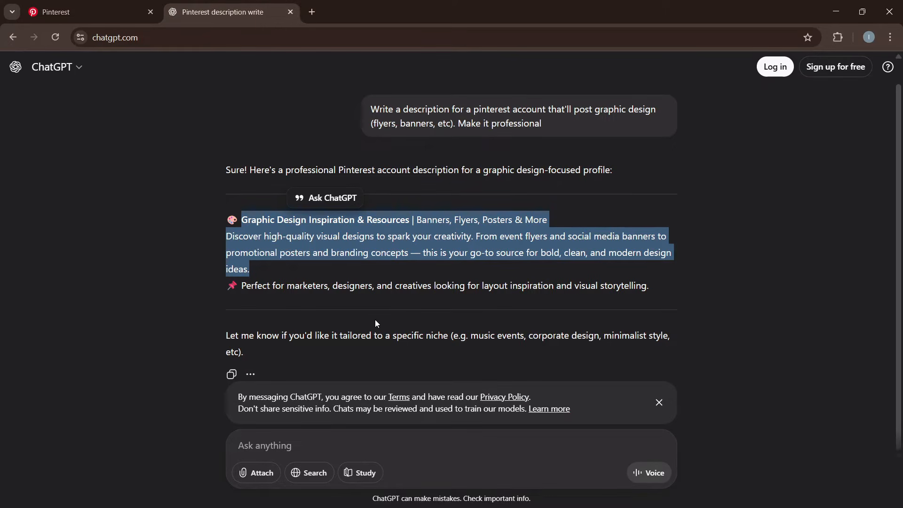
Ask ChatGPT for an optimized 'Church Flyer' board name, description and hashtags, and select the suggested name.
left_click(330, 434)
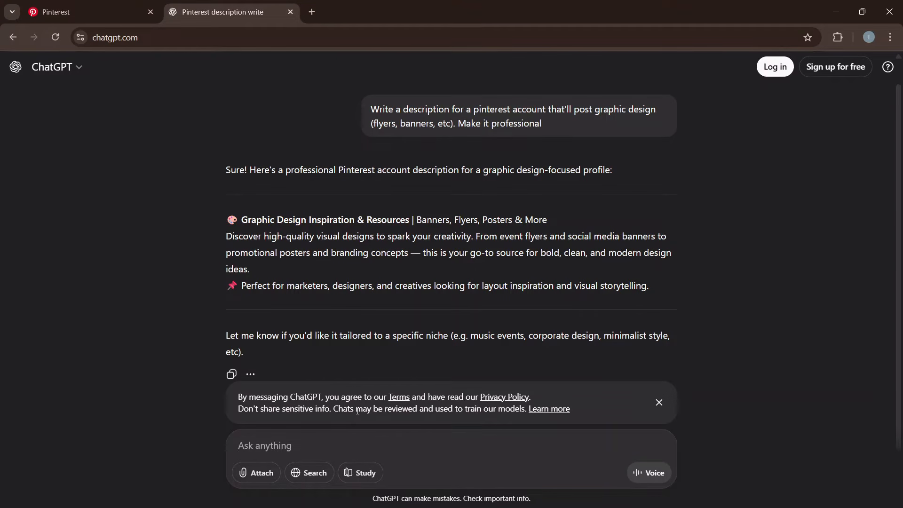
type("We are creating ")
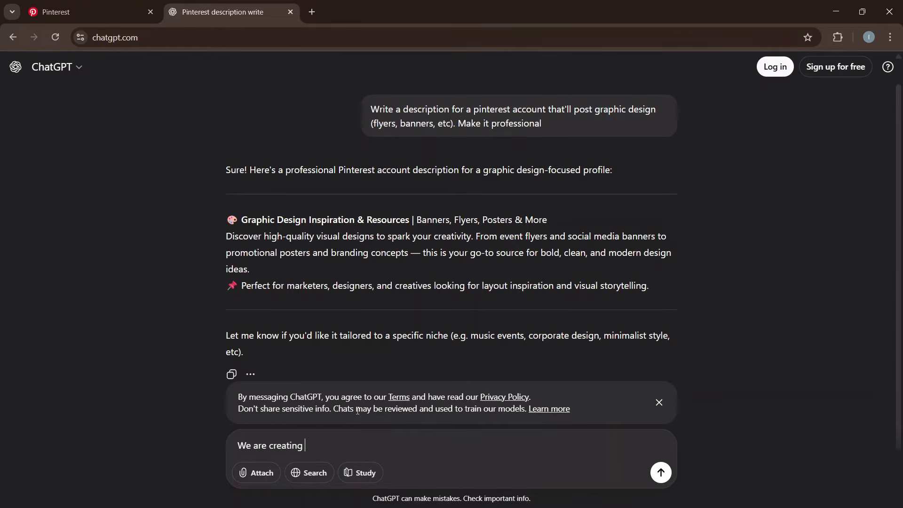
type("a board name \"Church Flyer\", optimiz")
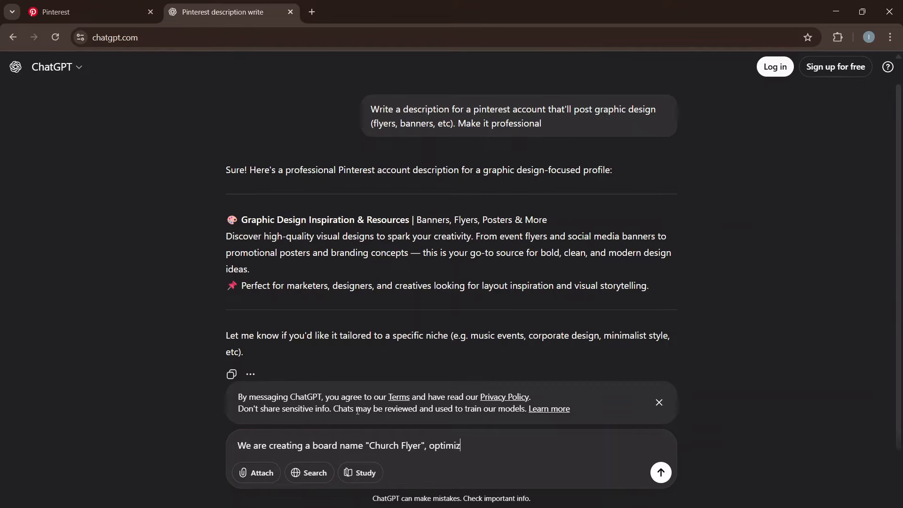
type("e it and write a suitable desc")
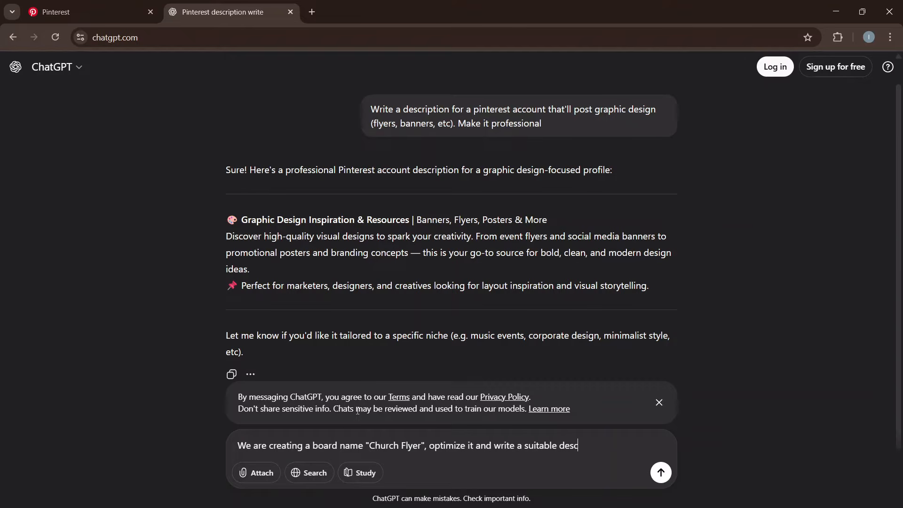
type("ription as well with has")
type("htags")
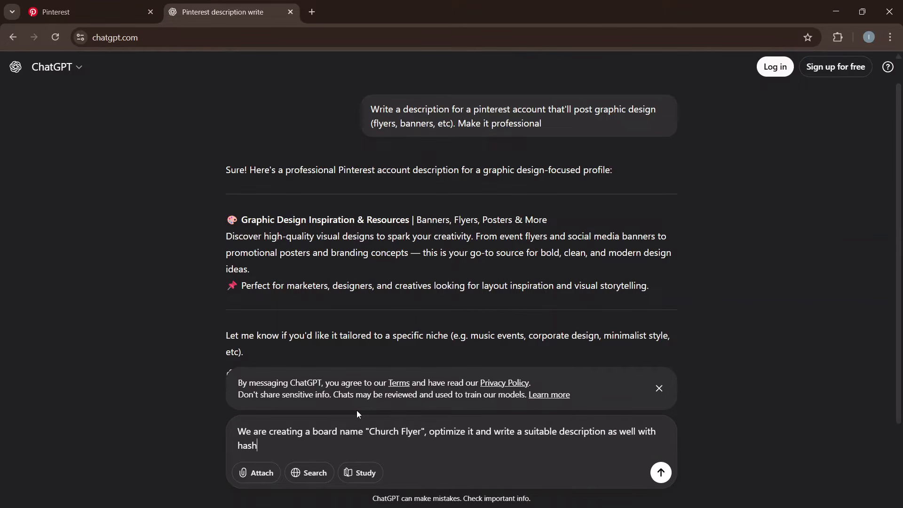
key("Return")
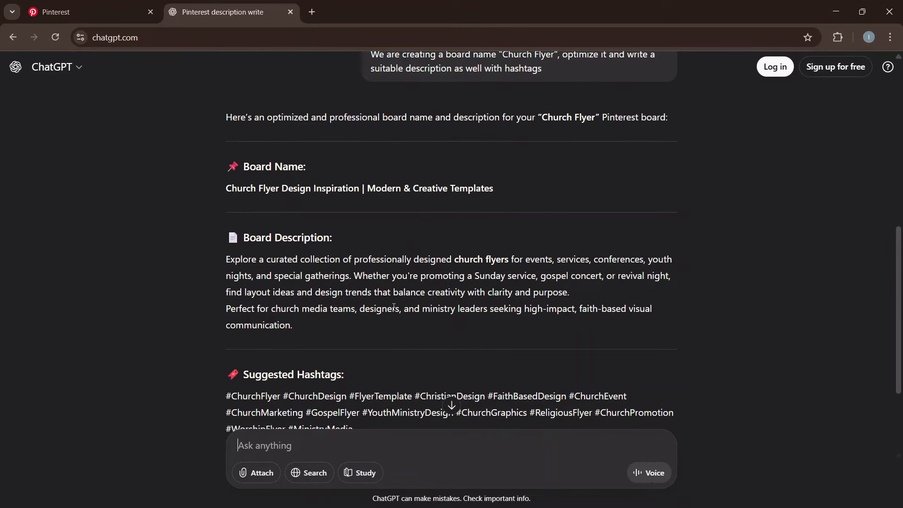
left_click_drag(226, 189, 325, 189)
left_click(238, 186)
left_click_drag(229, 187, 500, 190)
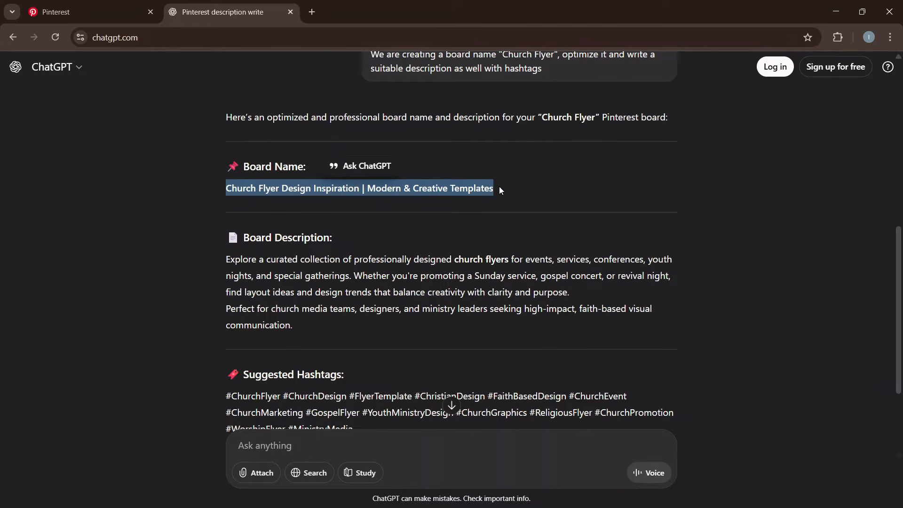
Paste the suggested name, trim ' | Modern & Creative Templates', and create 'Church Flyer Design Inspiration' without Pins.
left_click(71, 12)
key("ctrl+v")
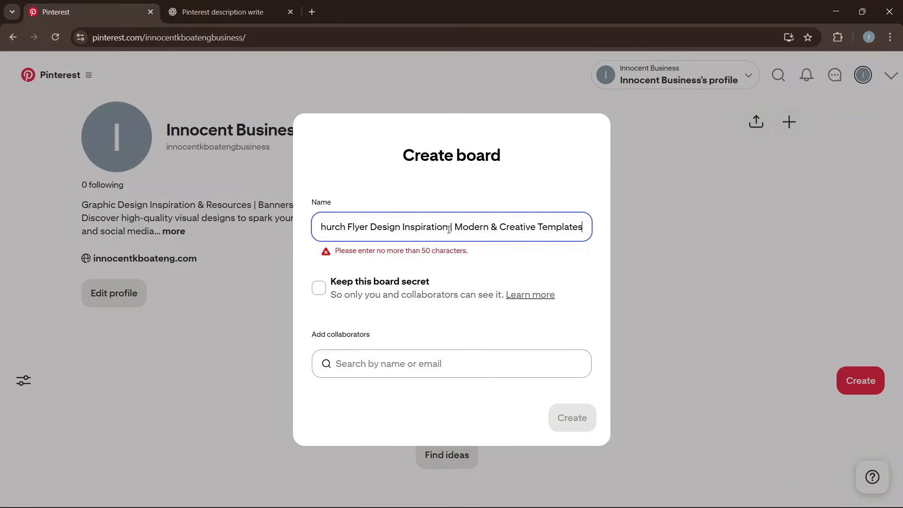
left_click_drag(448, 227, 667, 231)
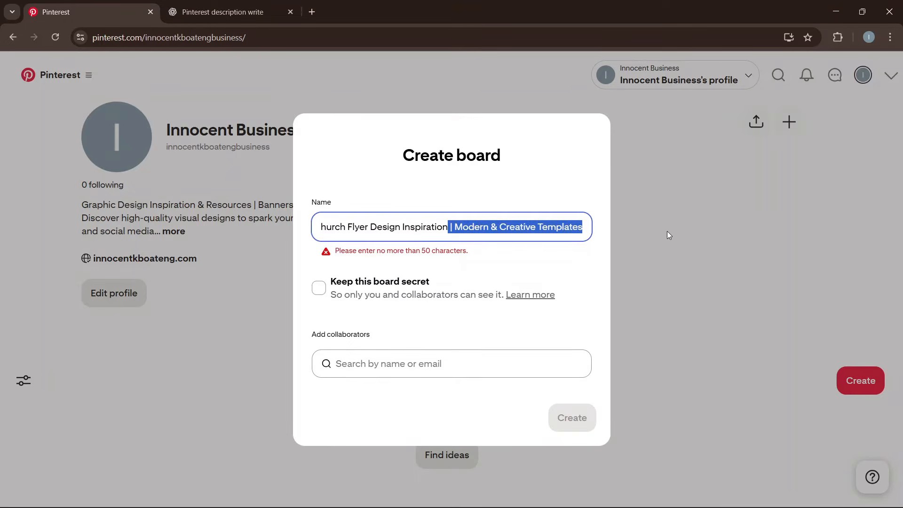
key("BackSpace")
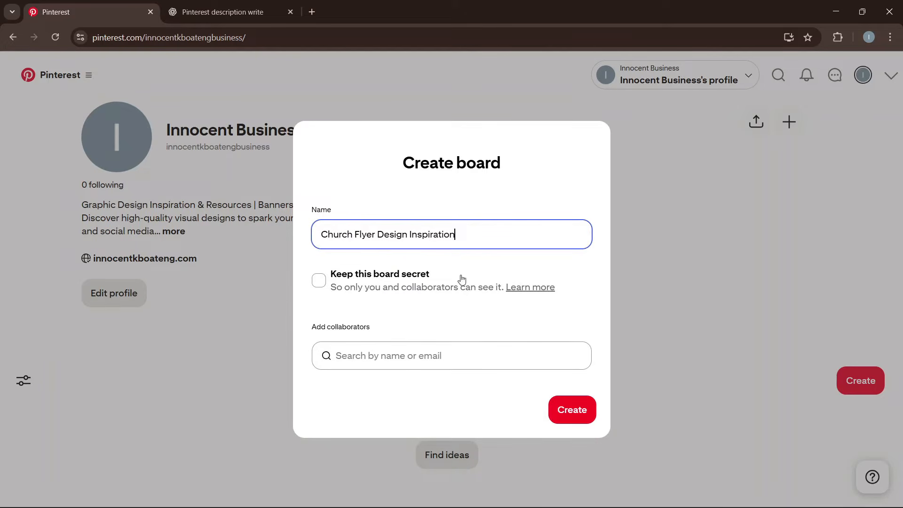
left_click(567, 411)
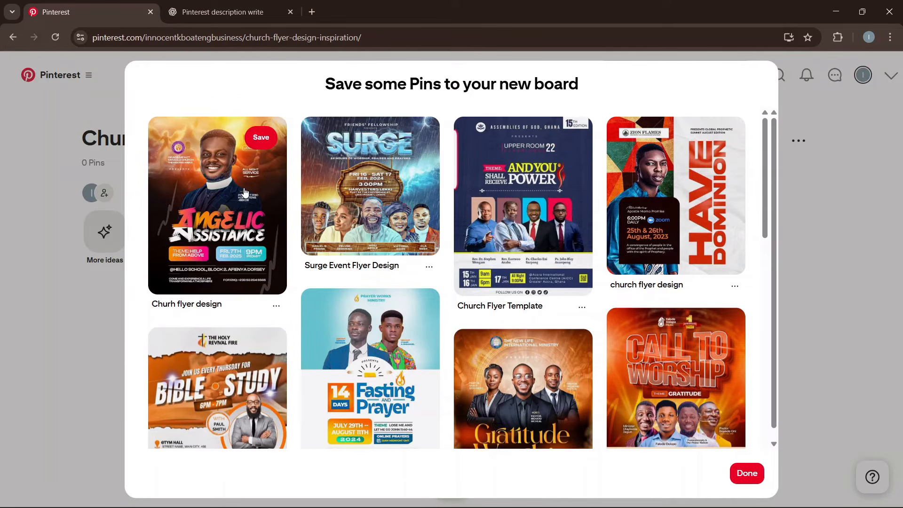
left_click(755, 476)
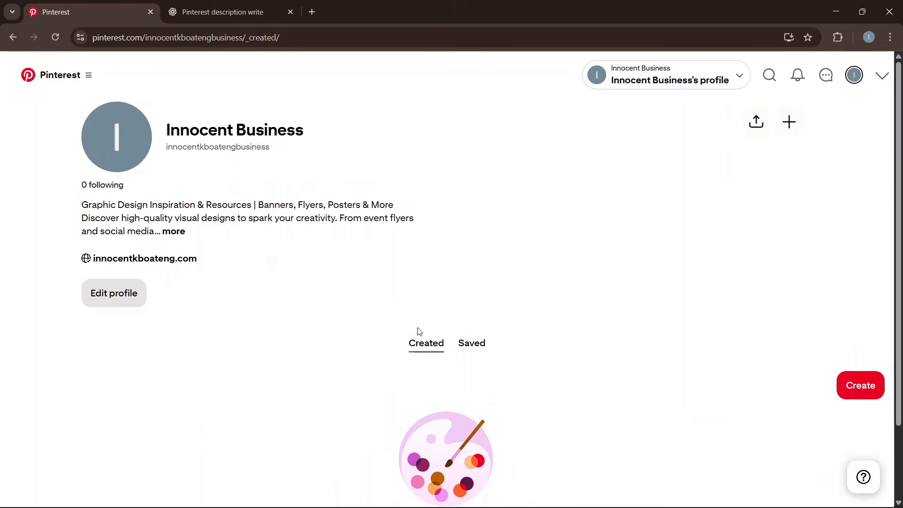
Create a second board named 'Logo Design Inspiration', skipping the suggested Pins.
left_click(839, 385)
left_click(805, 442)
left_click(393, 240)
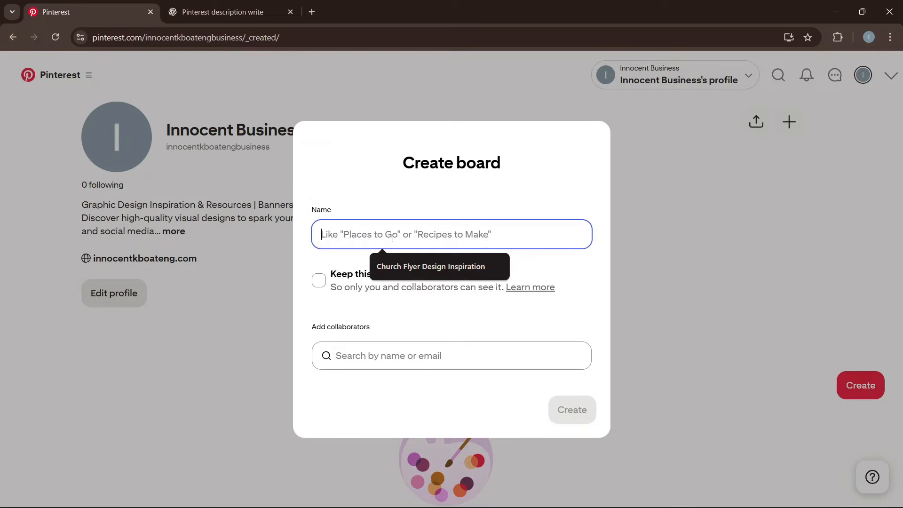
type("Logo Design ")
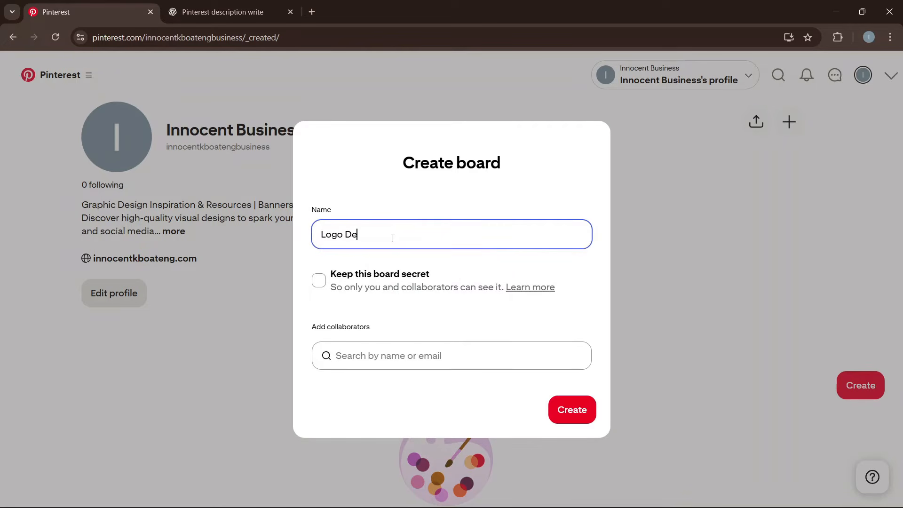
type("Inspiration")
left_click(570, 405)
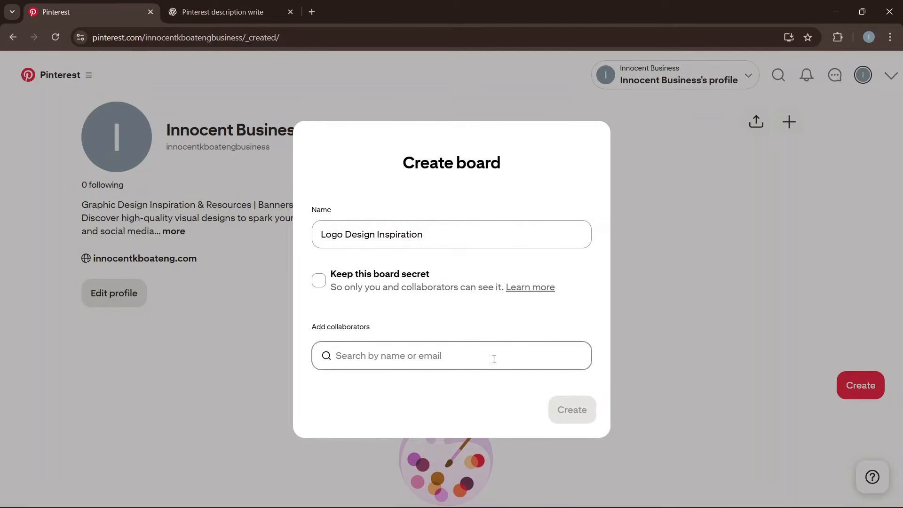
scroll(587, 271, "down", 15)
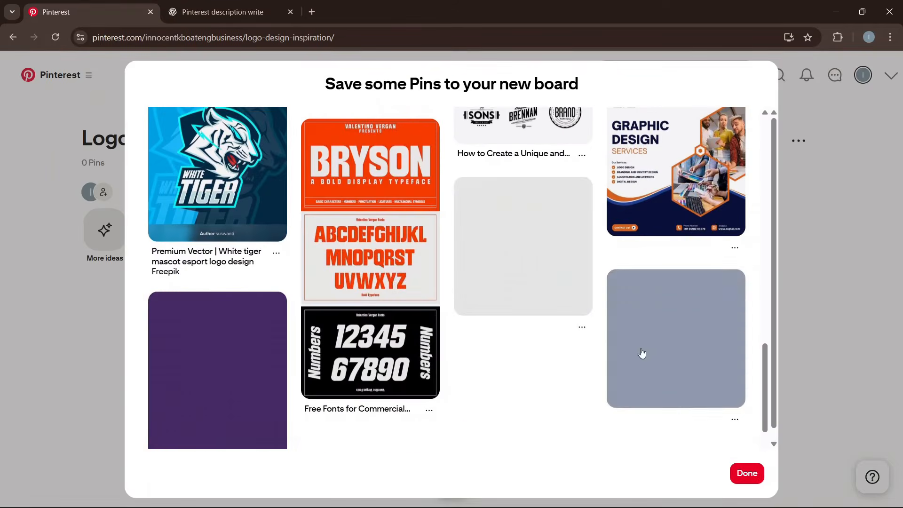
left_click(748, 473)
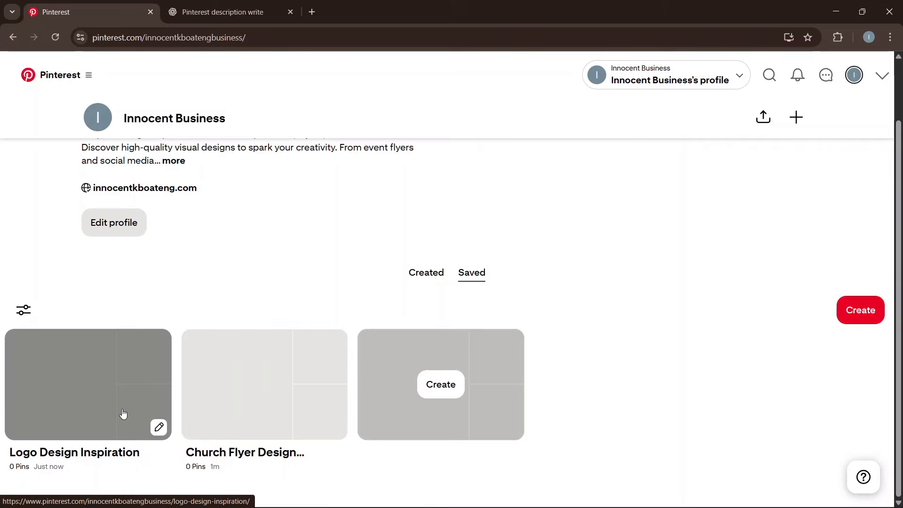
scroll(428, 371, "up", 2)
scroll(428, 371, "down", 2)
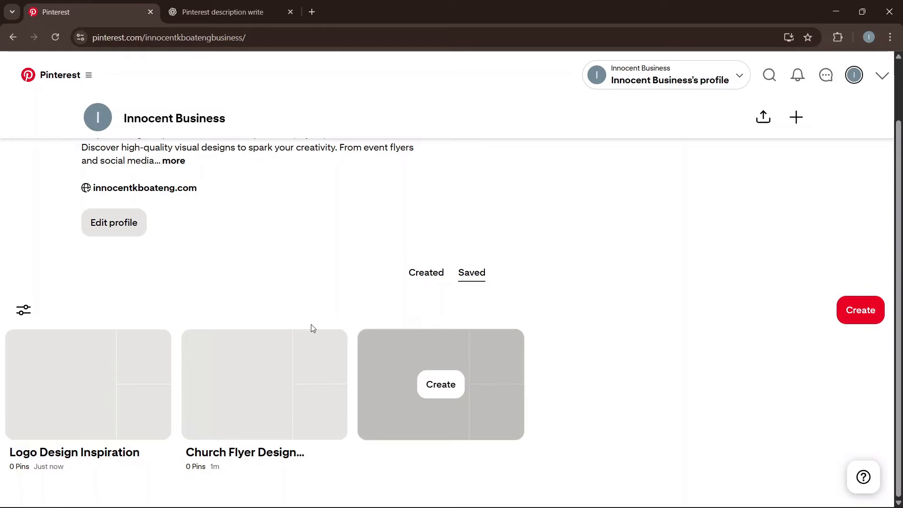
Start a new Pin and upload the Easily Animate Your Logos & Designs thumbnail from Desktop > Files.
left_click(854, 318)
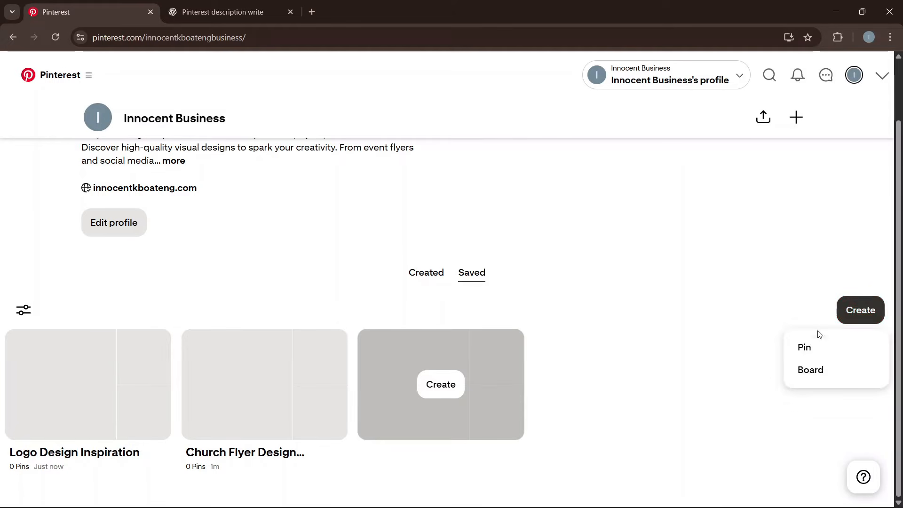
left_click(814, 348)
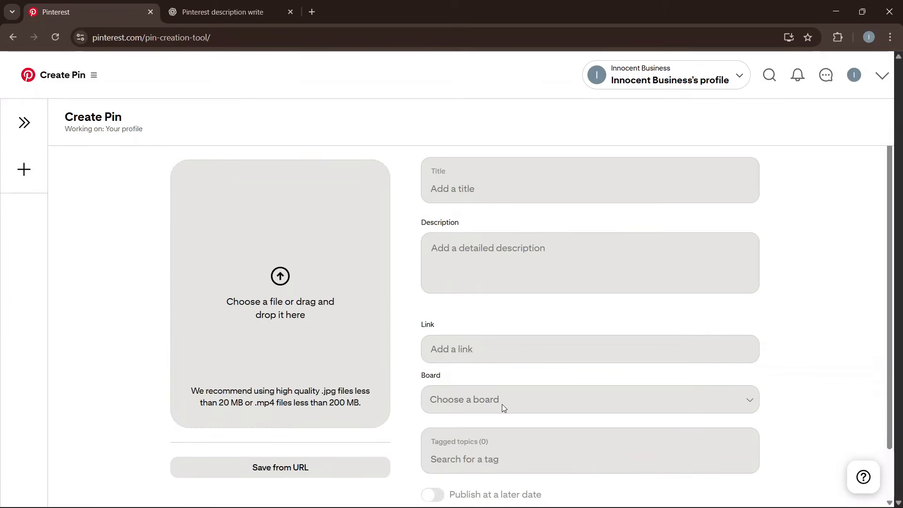
left_click(287, 276)
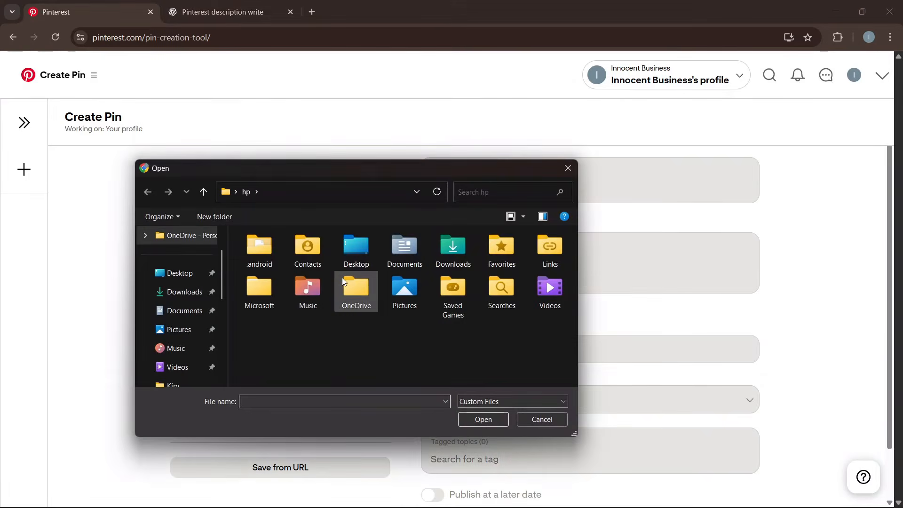
left_click(194, 277)
double_click(273, 262)
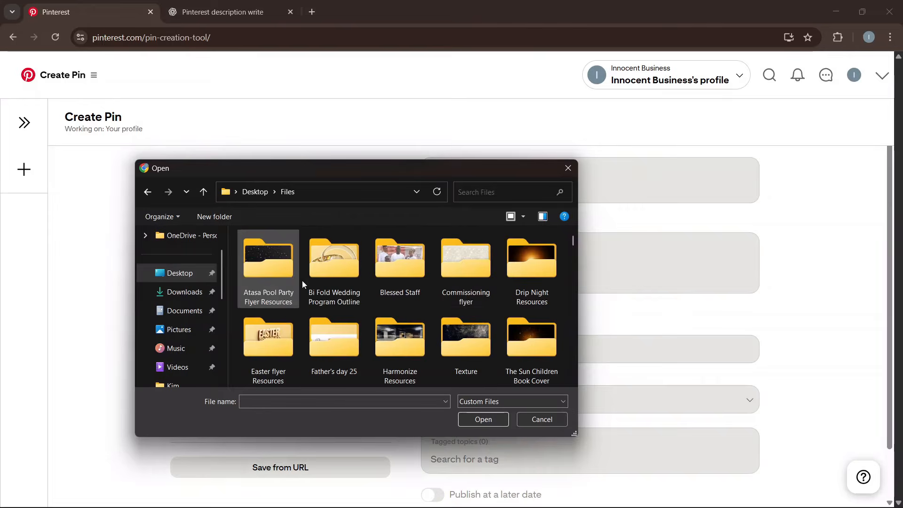
scroll(441, 292, "down", 3)
scroll(440, 299, "down", 5)
double_click(532, 348)
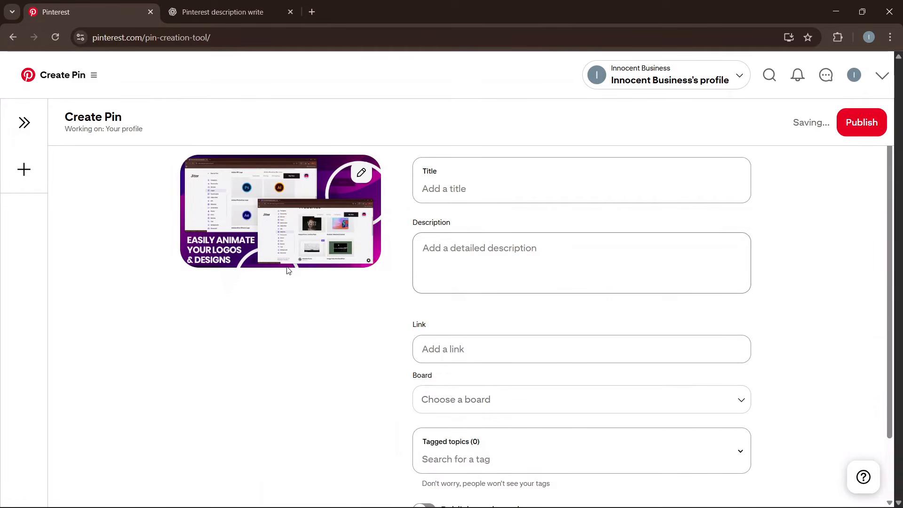
Title the Pin 'Graphic Design Thumbnail Design' and paste that title into ChatGPT's prompt.
left_click(466, 192)
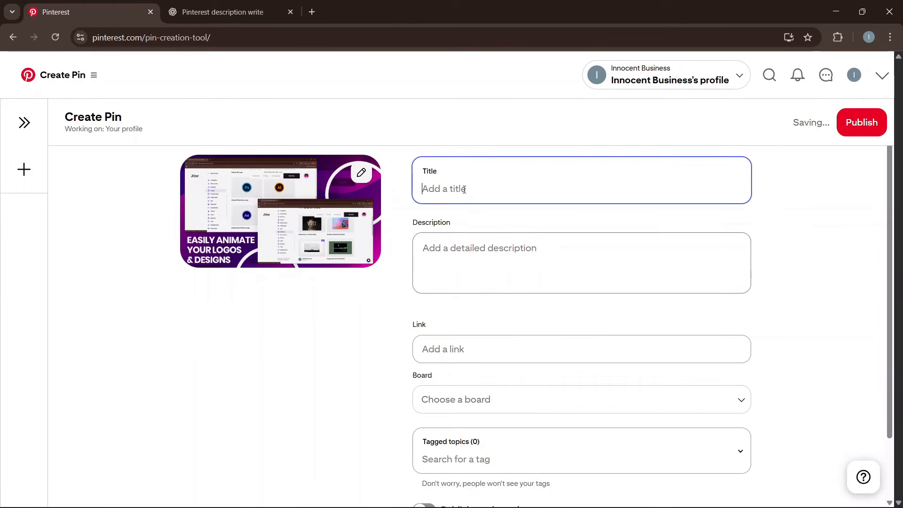
type("Graphic Design Thumbnail Design")
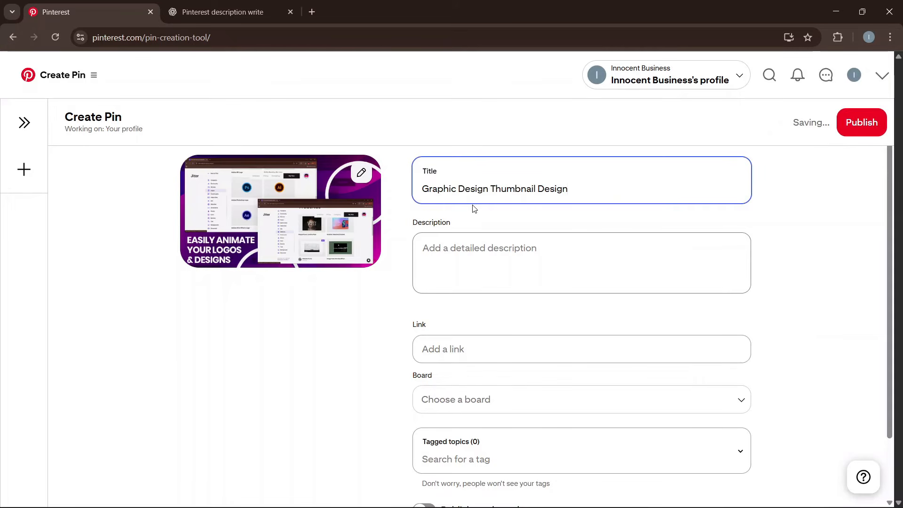
key("ctrl+a")
key("ctrl+c")
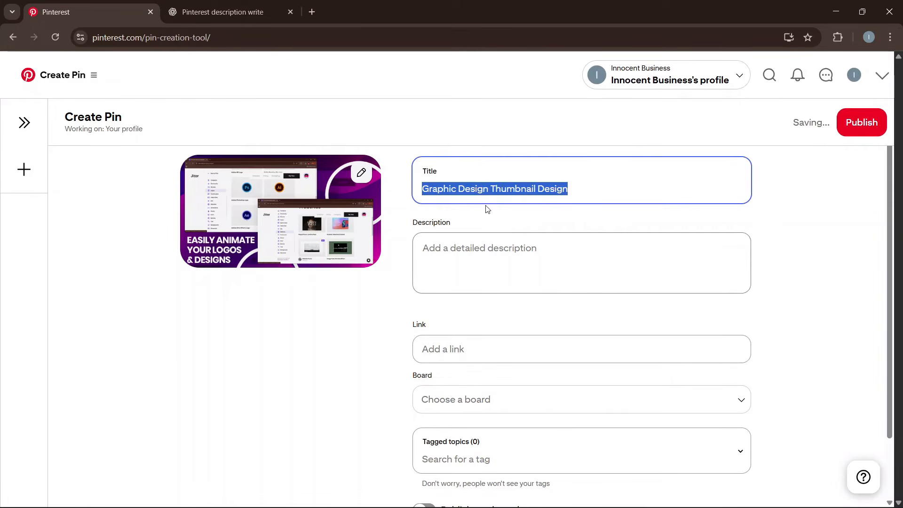
left_click(221, 12)
left_click(449, 457)
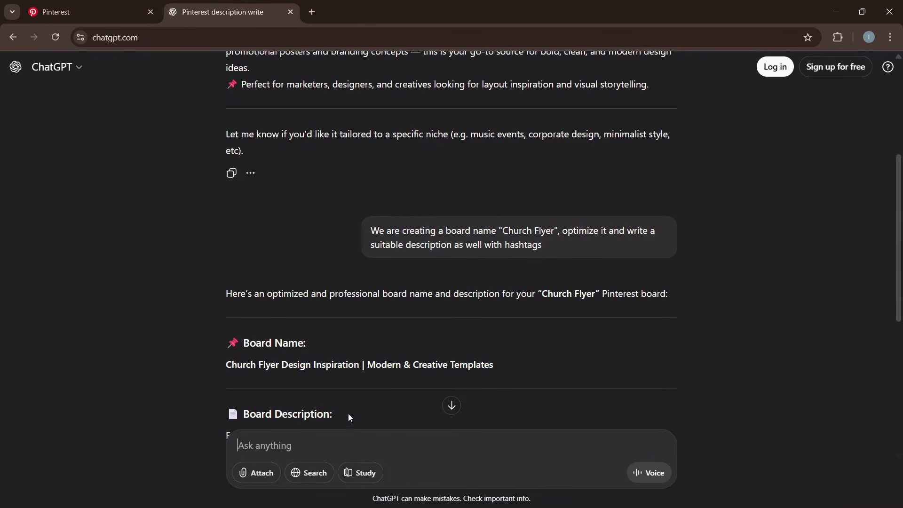
scroll(329, 390, "down", 6)
key("ctrl+v")
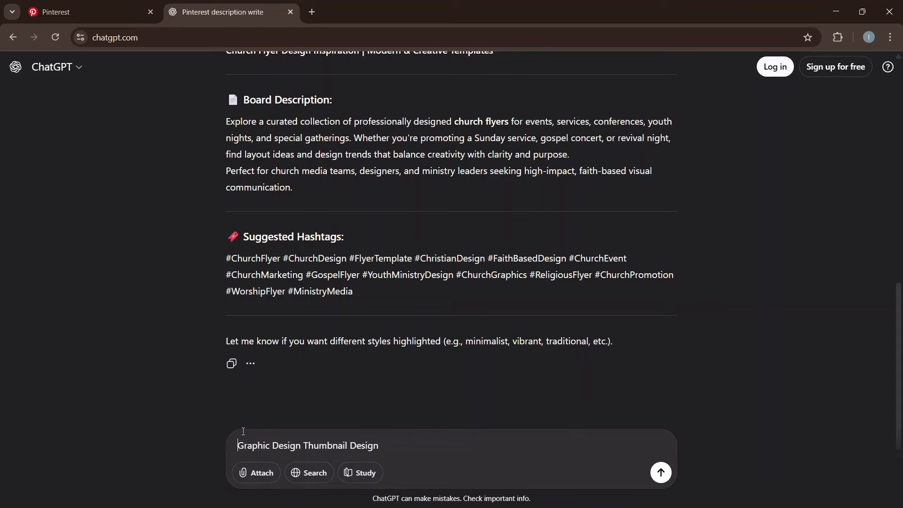
Ask ChatGPT to analyze the pin title and select its first suggestion, 'YouTube Thumbnail Design Ideas | Graphic Design Inspiration'.
type("Analyze this pi")
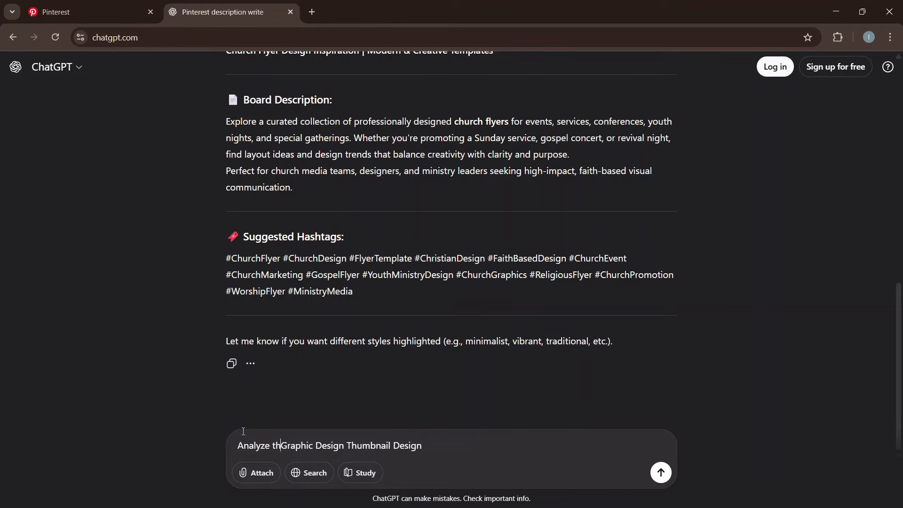
type("n title fo")
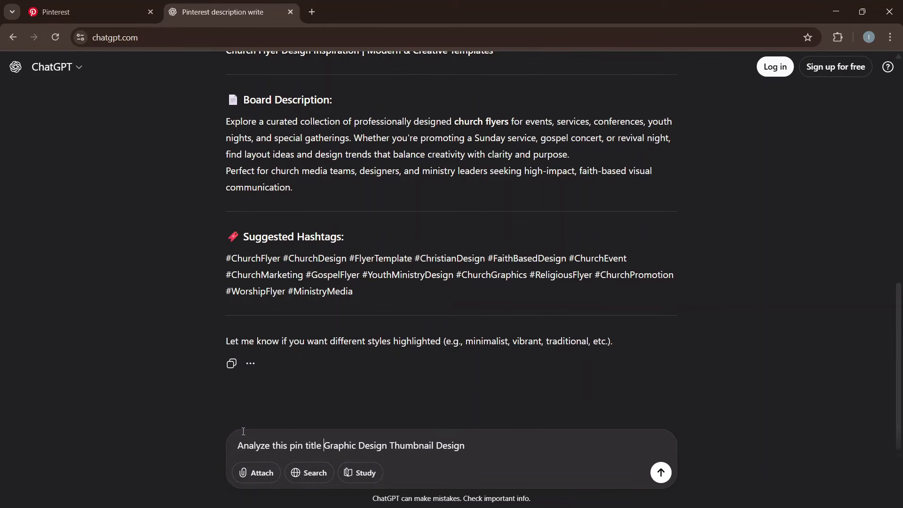
type("r me \"")
left_click(521, 445)
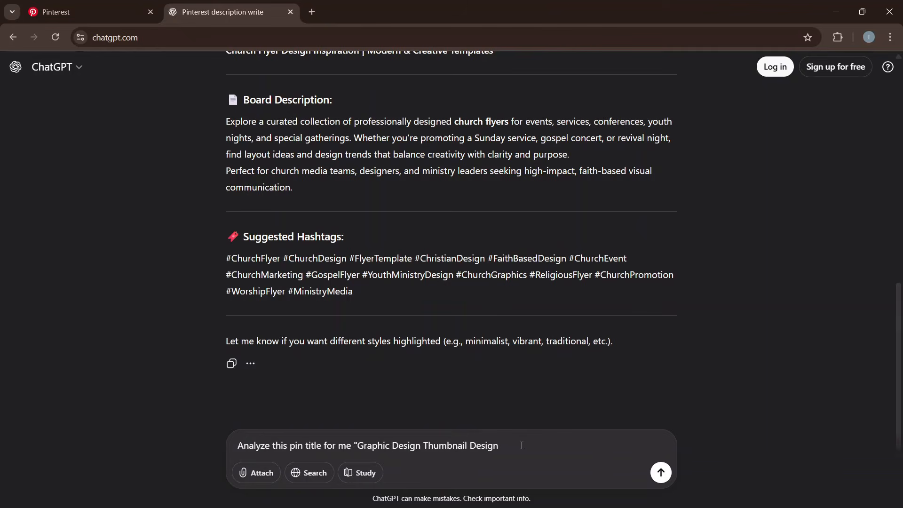
key("Return")
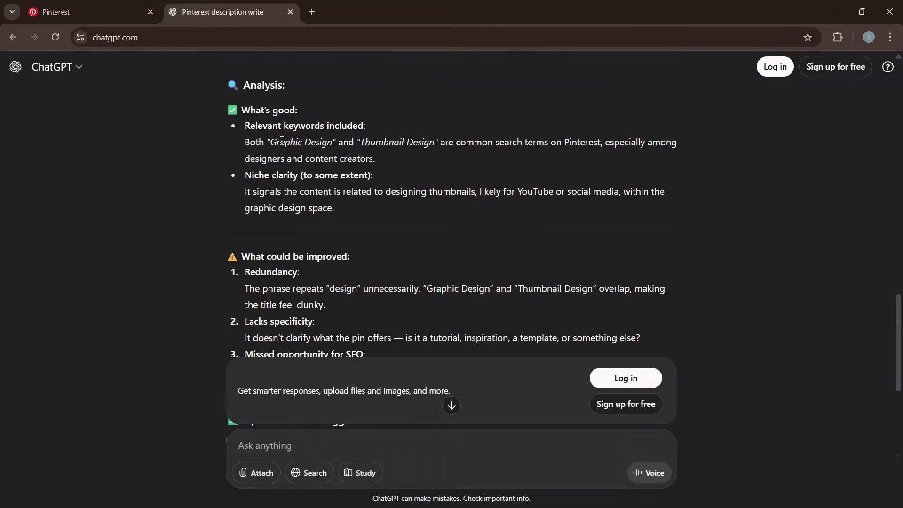
scroll(294, 169, "down", 3)
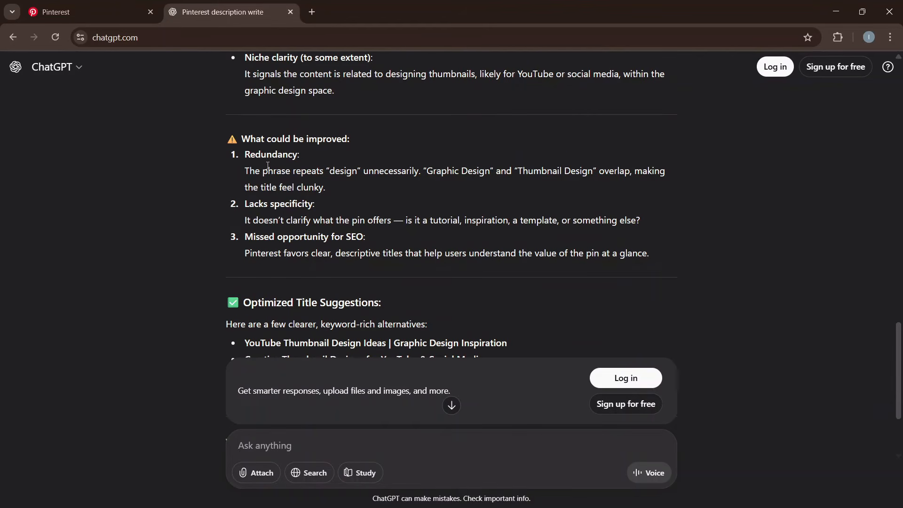
scroll(297, 190, "down", 3)
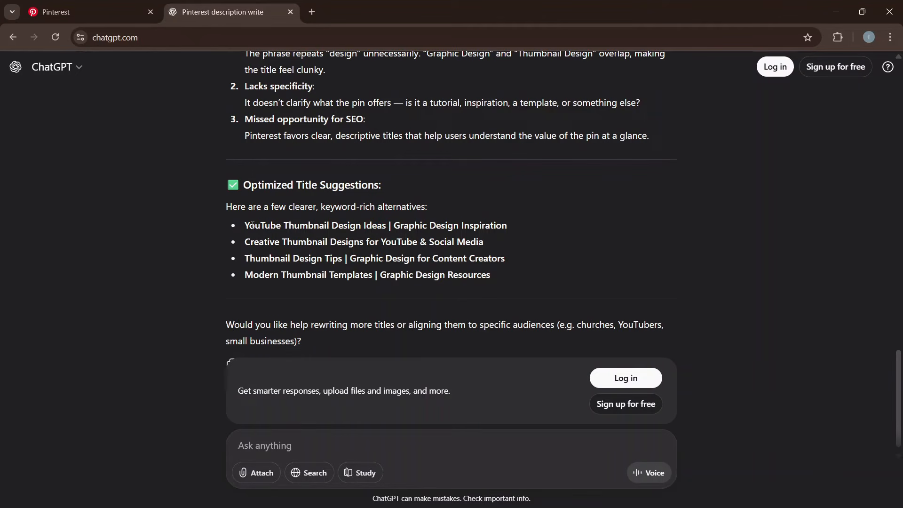
left_click_drag(247, 224, 517, 225)
key("ctrl+c")
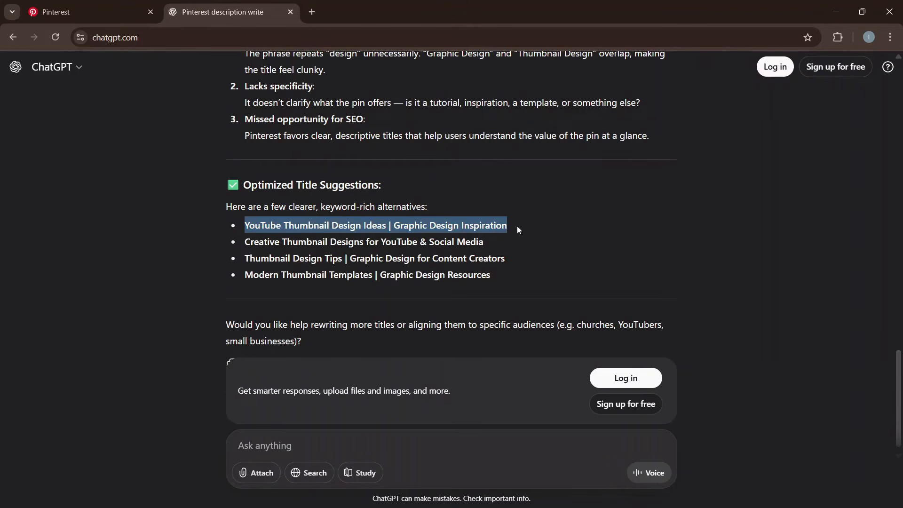
left_click(94, 4)
Replace the Pin title with the suggested one and ask ChatGPT to write a description for it.
key("ctrl+v")
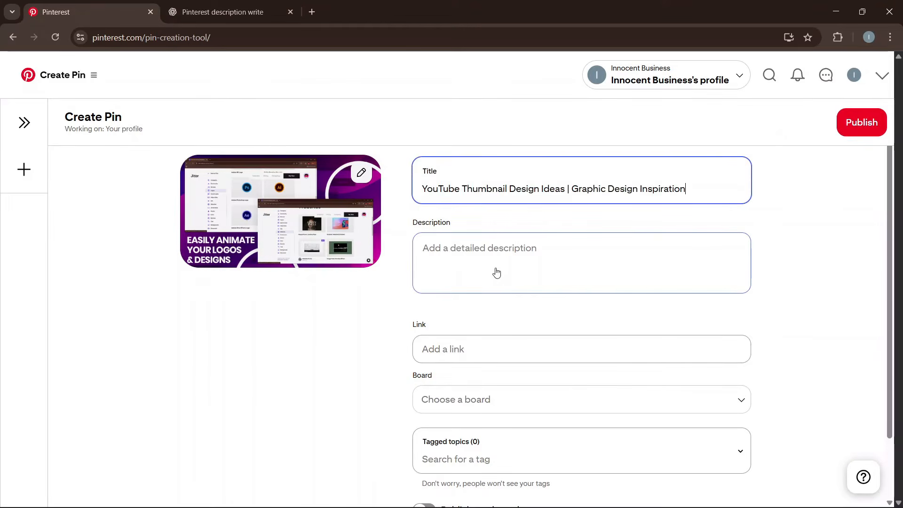
key("ctrl+a")
left_click(268, 7)
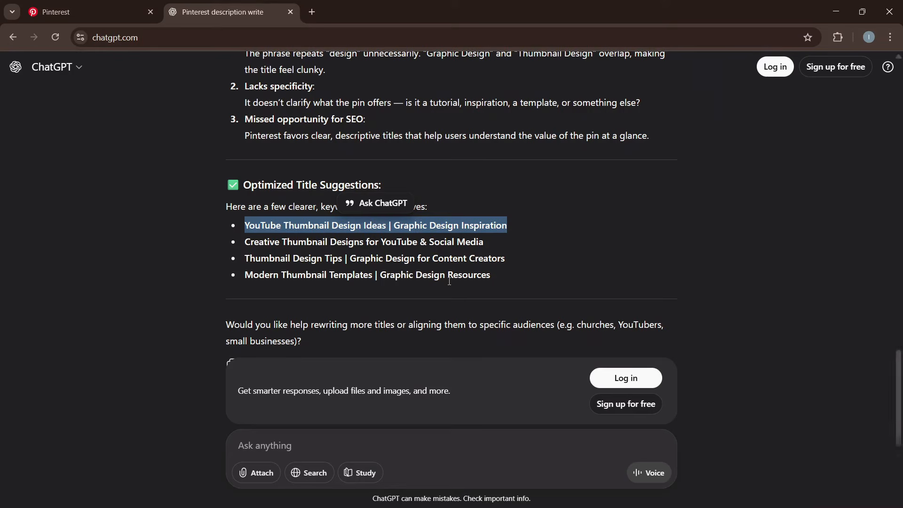
left_click(398, 392)
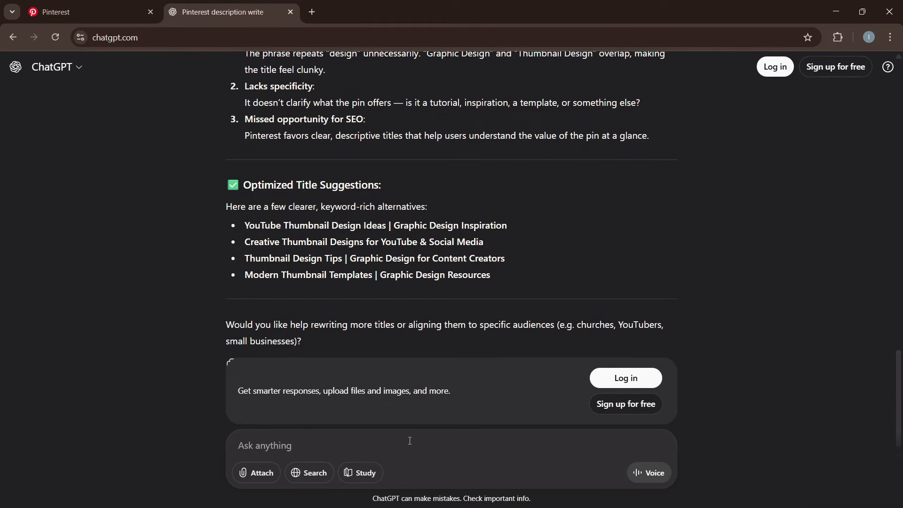
type("Write a")
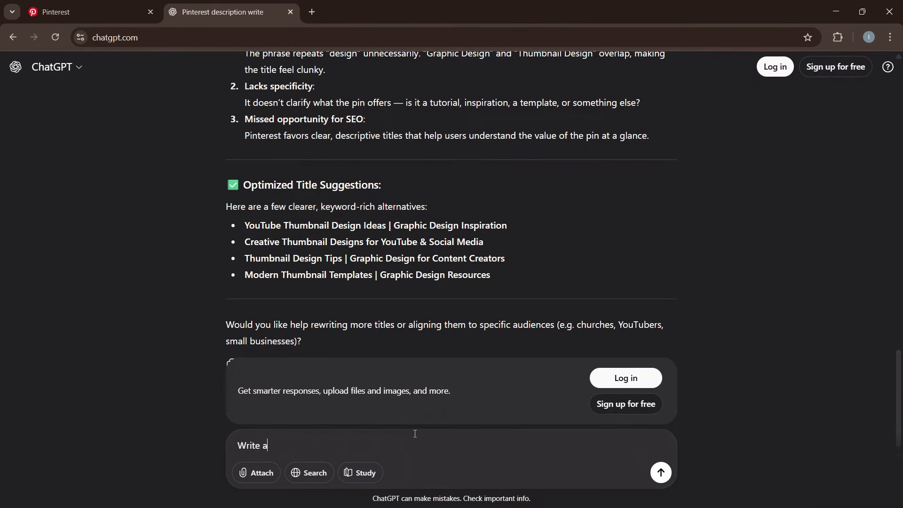
type(" description for this title \"")
key("ctrl+v")
type("\"")
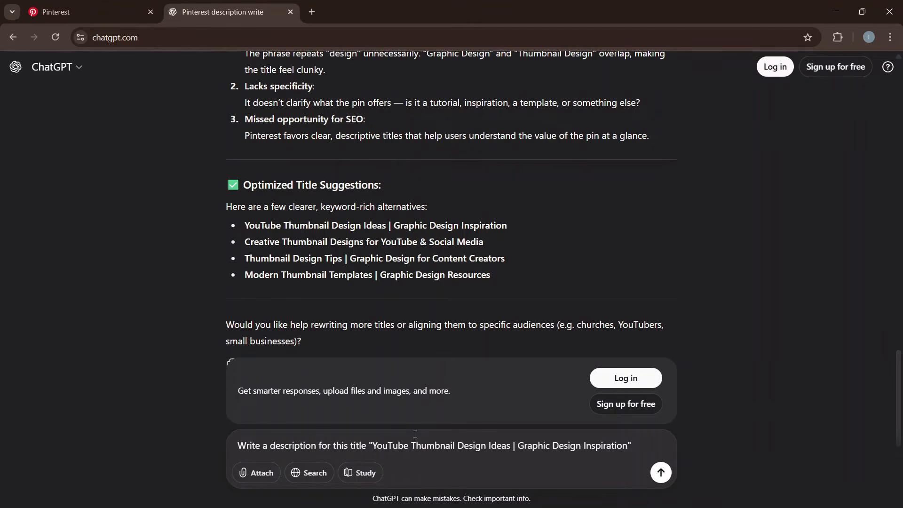
key("Return")
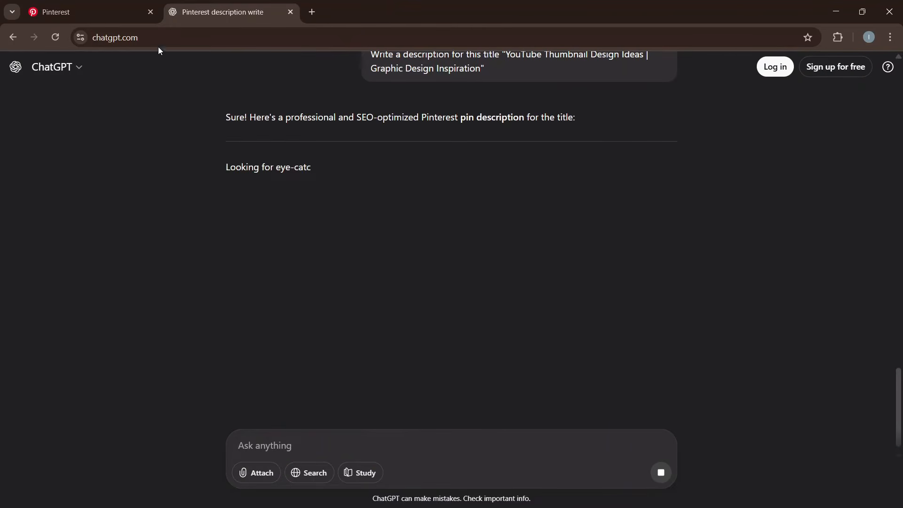
Select ChatGPT's generated pin description text for use in the Pin's Description field.
left_click(108, 12)
left_click(477, 243)
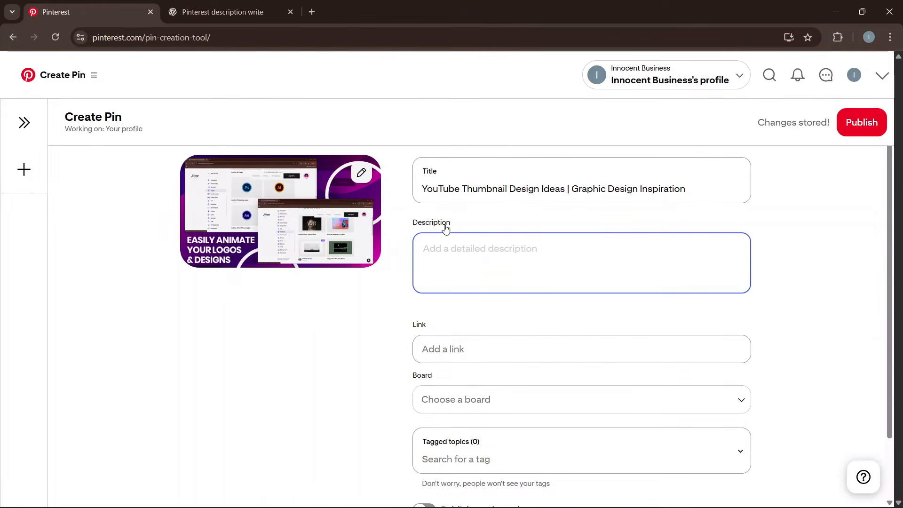
key("ctrl+Tab")
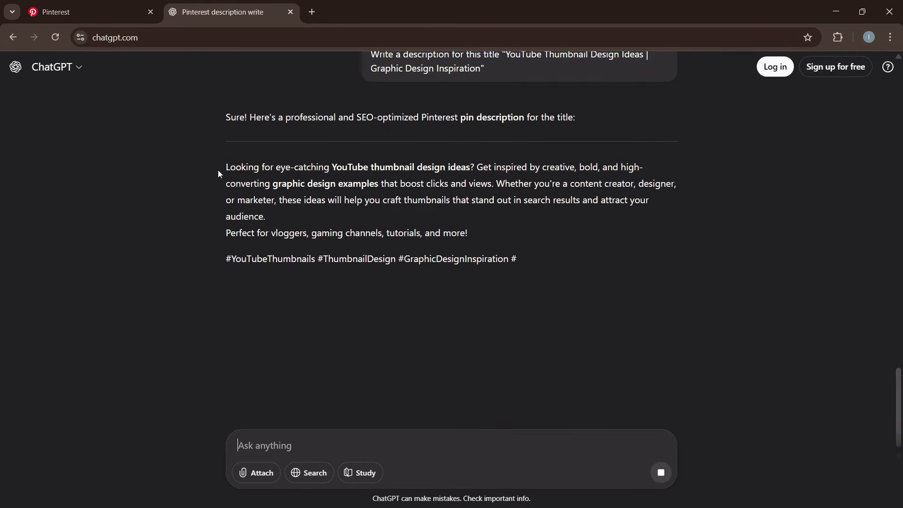
left_click_drag(225, 167, 473, 212)
key("ctrl+c")
left_click(94, 10)
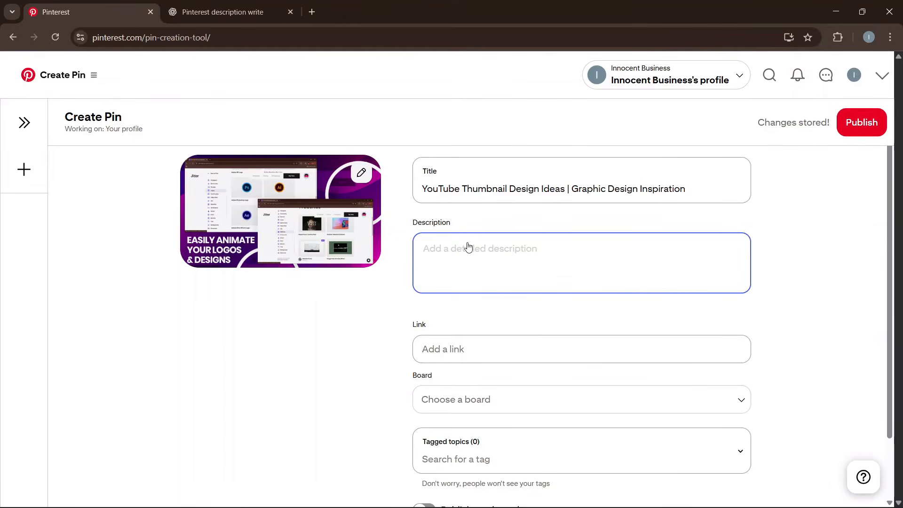
Paste the 'Looking for eye-catching YouTube thumbnail design ideas' description into the Pin, then open a new tab.
key("ctrl+v")
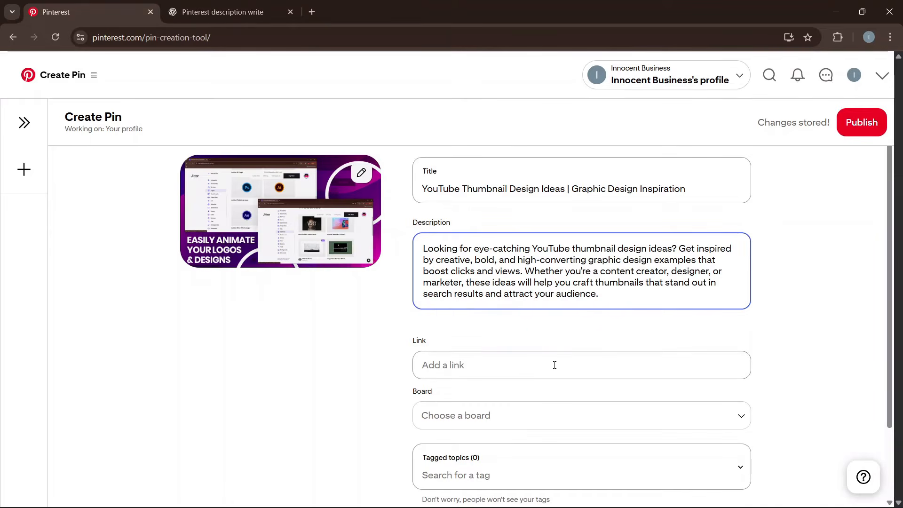
scroll(572, 325, "down", 1)
scroll(536, 287, "up", 1)
scroll(546, 313, "down", 1)
scroll(546, 312, "down", 1)
left_click(471, 279)
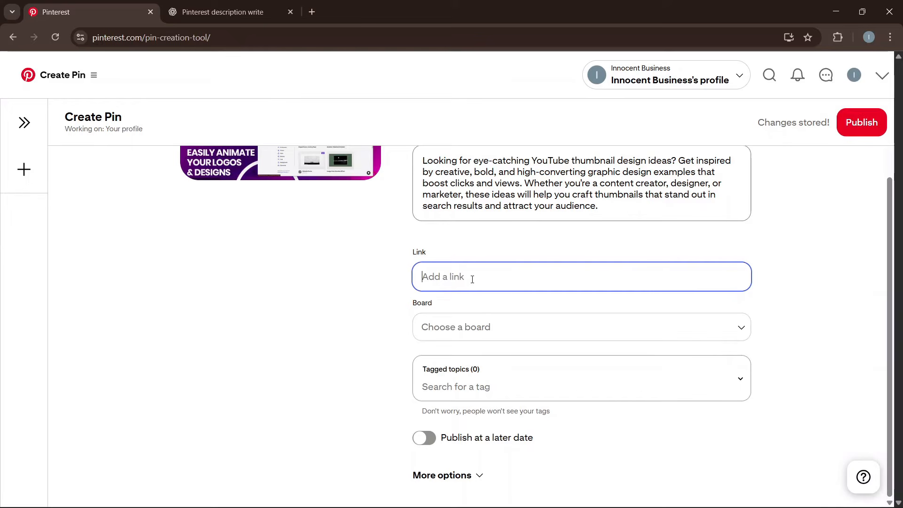
key("ctrl+t")
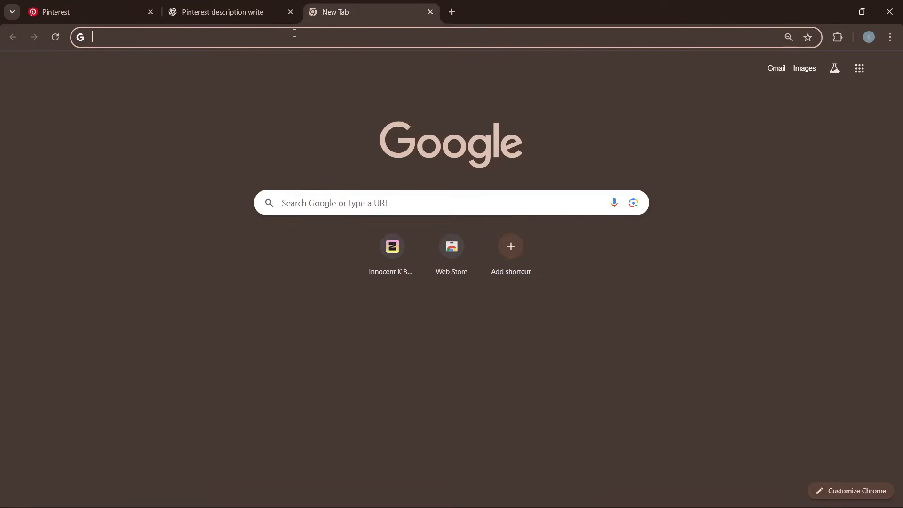
On Pinterest, search the profile, open the Beautiful Birthday Flyer Design pin, and visit its YouTube video.
type("pint")
key("Return")
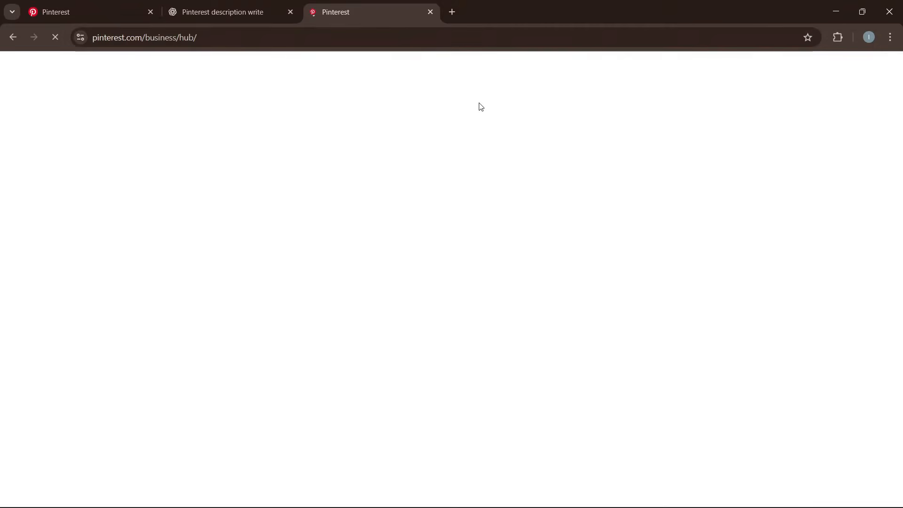
type("inn")
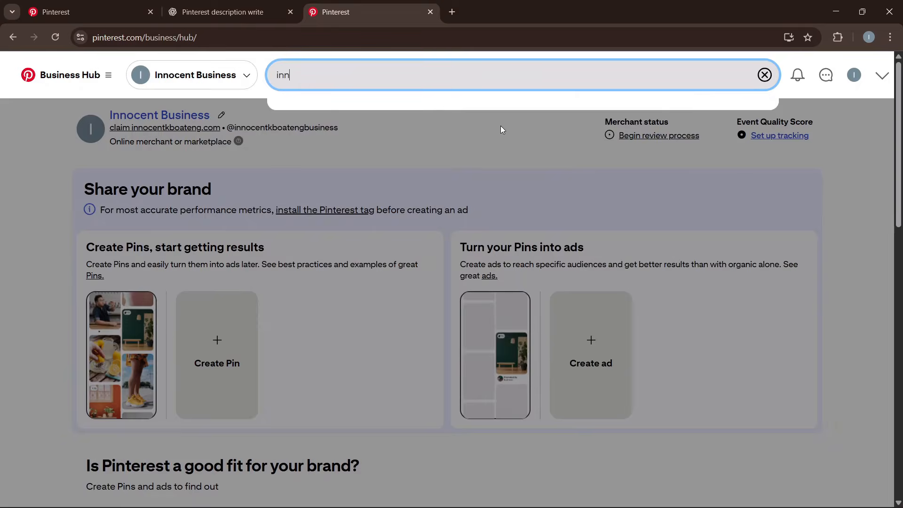
type("ocent k bo")
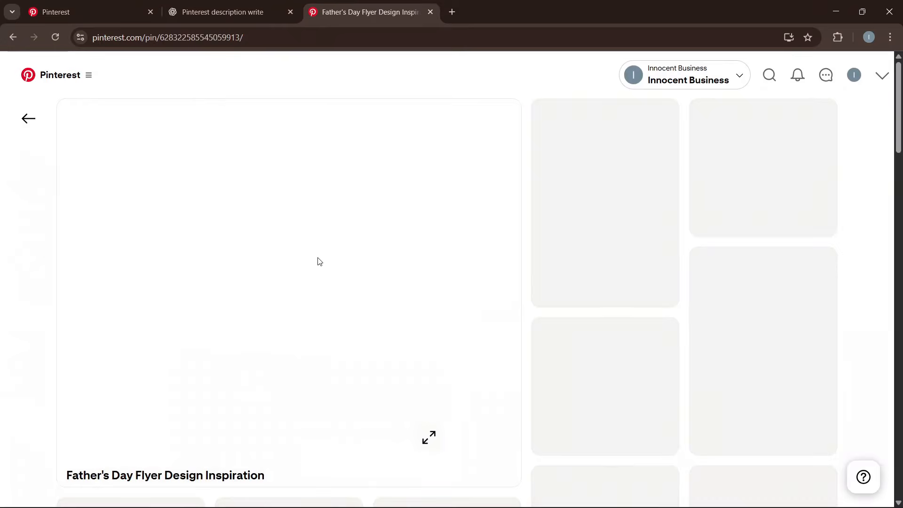
scroll(317, 278, "down", 1)
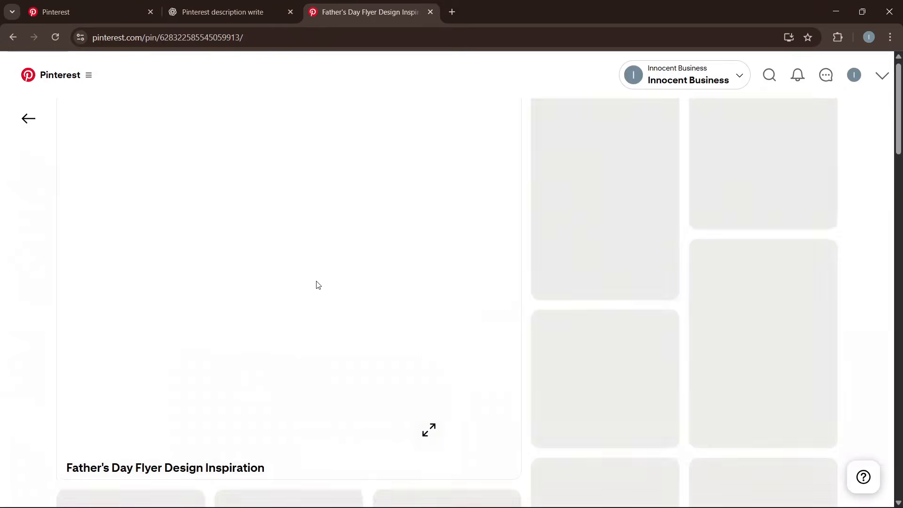
scroll(400, 301, "up", 3)
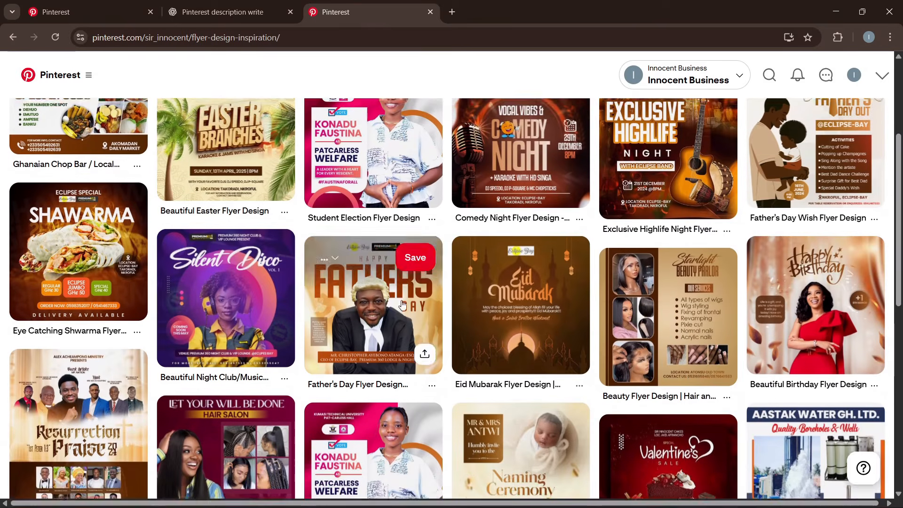
scroll(476, 303, "down", 2)
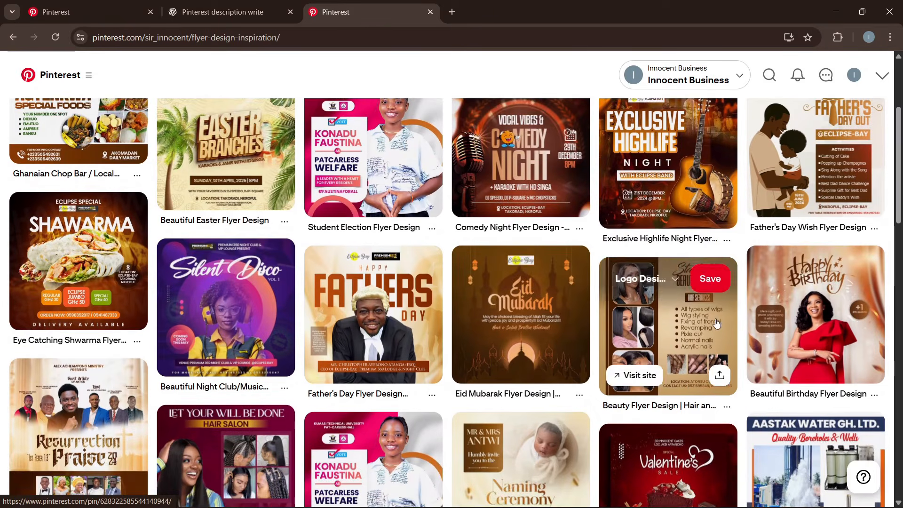
left_click(798, 320)
scroll(425, 310, "down", 2)
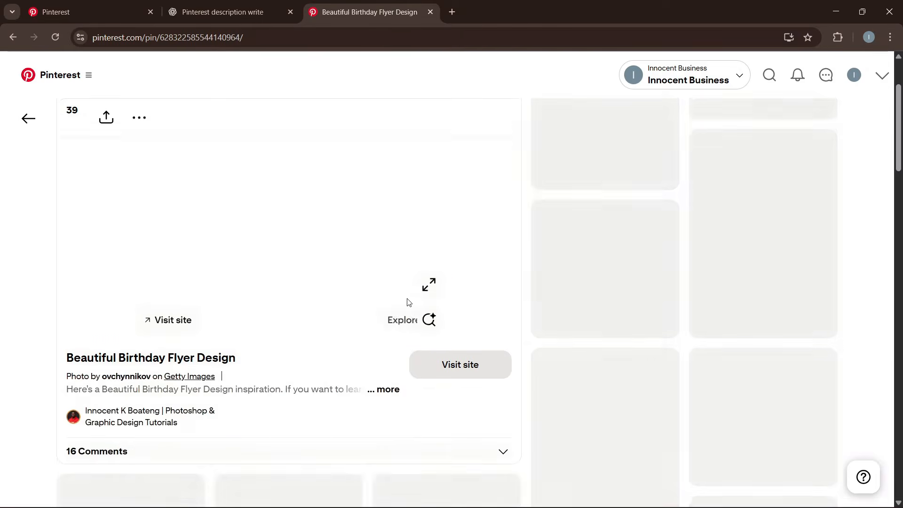
scroll(201, 371, "up", 1)
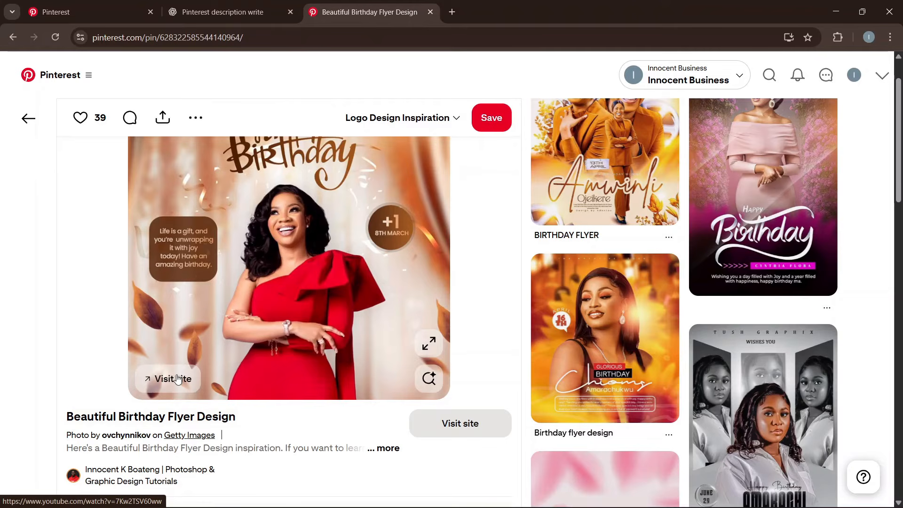
left_click(178, 379)
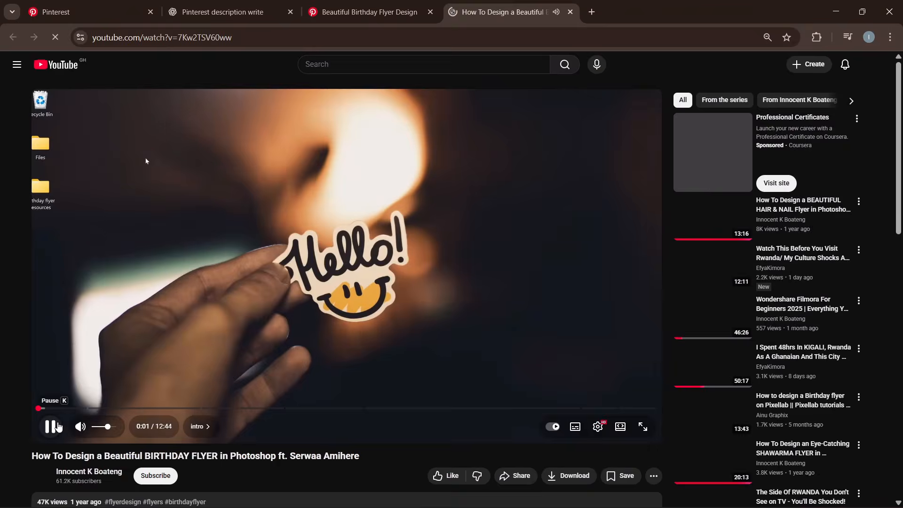
Pause the birthday flyer tutorial, open the bit.ly link in its description, then close that tab.
left_click(53, 426)
left_click(349, 6)
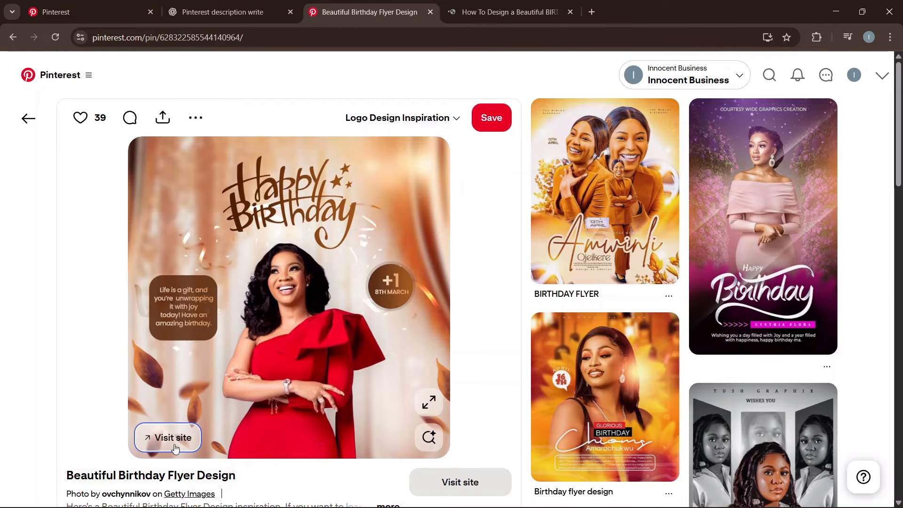
left_click(503, 12)
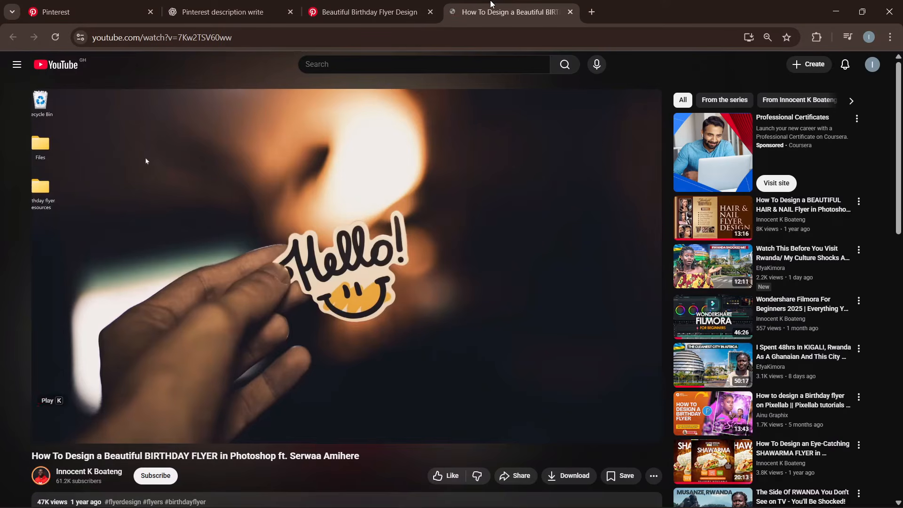
scroll(337, 294, "down", 3)
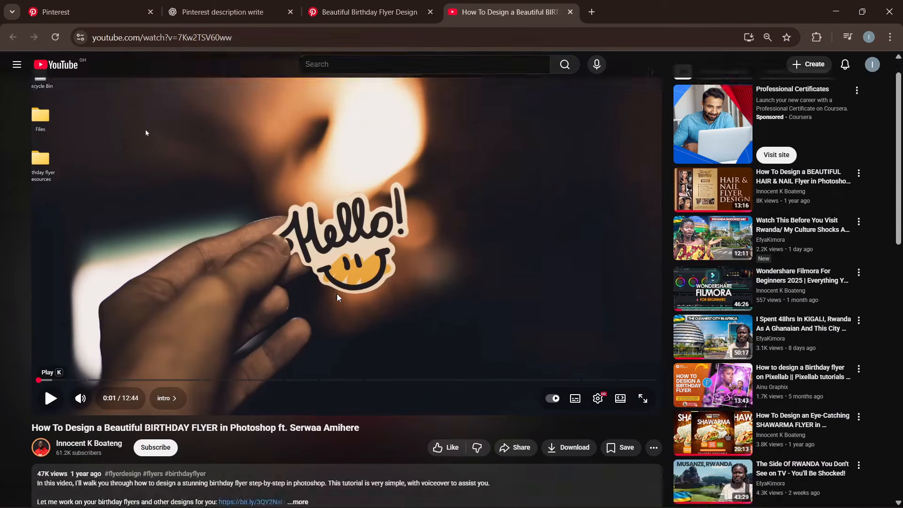
left_click(301, 413)
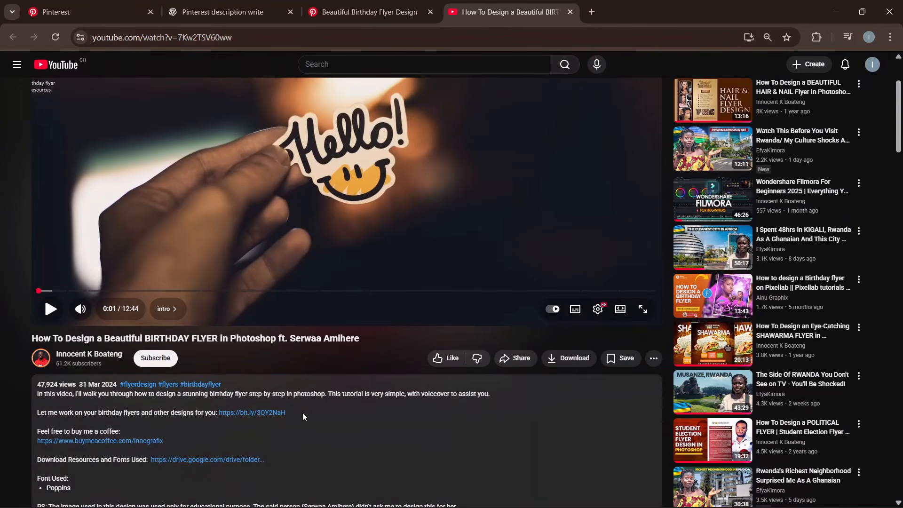
scroll(304, 435, "down", 1)
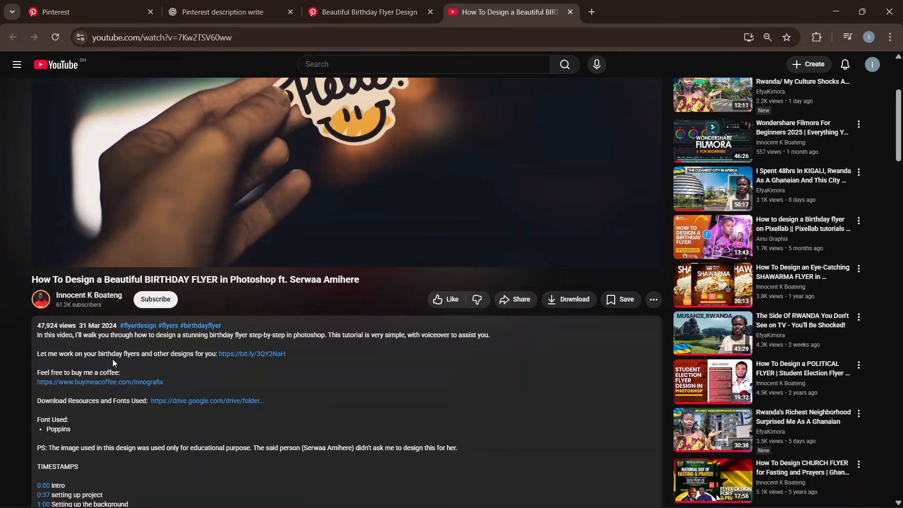
left_click(255, 357)
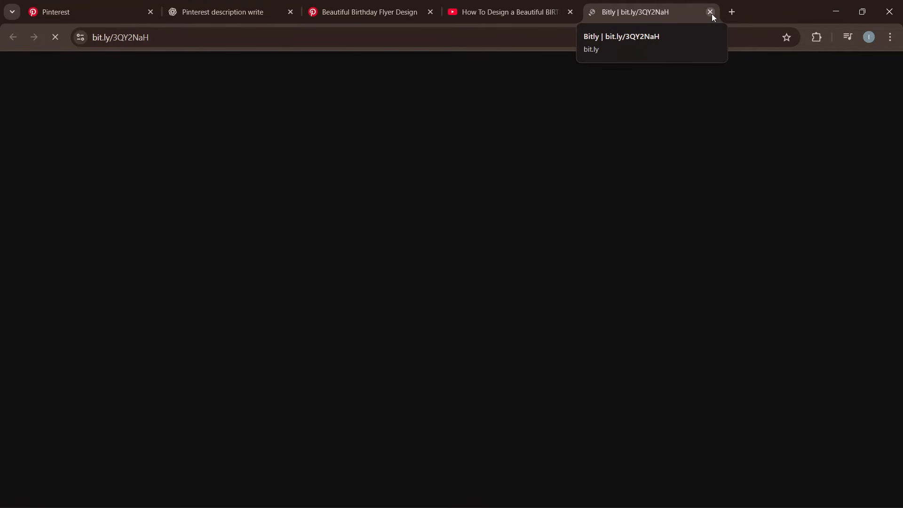
left_click(710, 12)
scroll(449, 232, "up", 4)
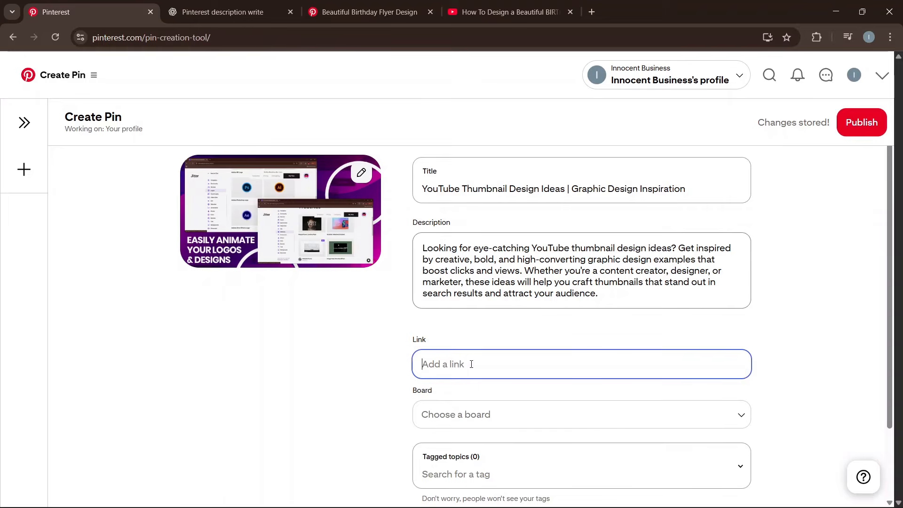
Enter the business website address as the Pin's link and open the board list.
type("innocentkboateng.com")
scroll(470, 365, "down", 2)
left_click(462, 329)
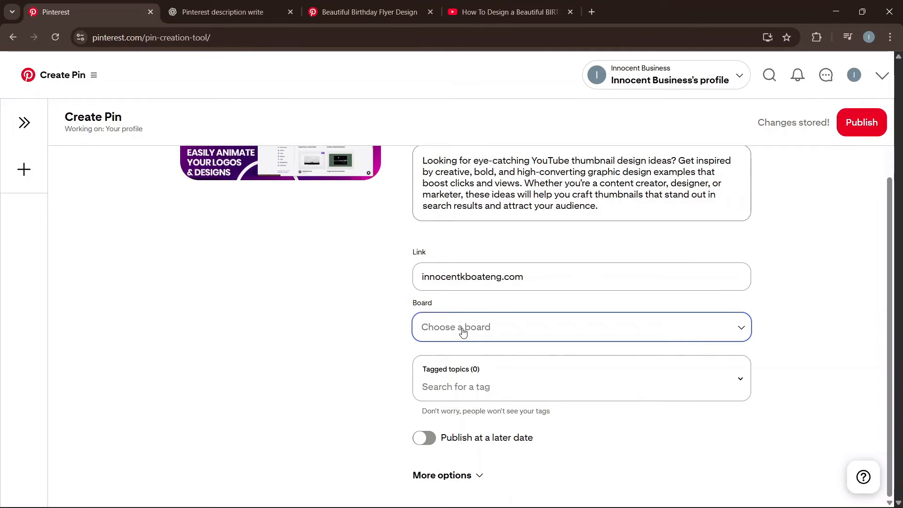
left_click(463, 331)
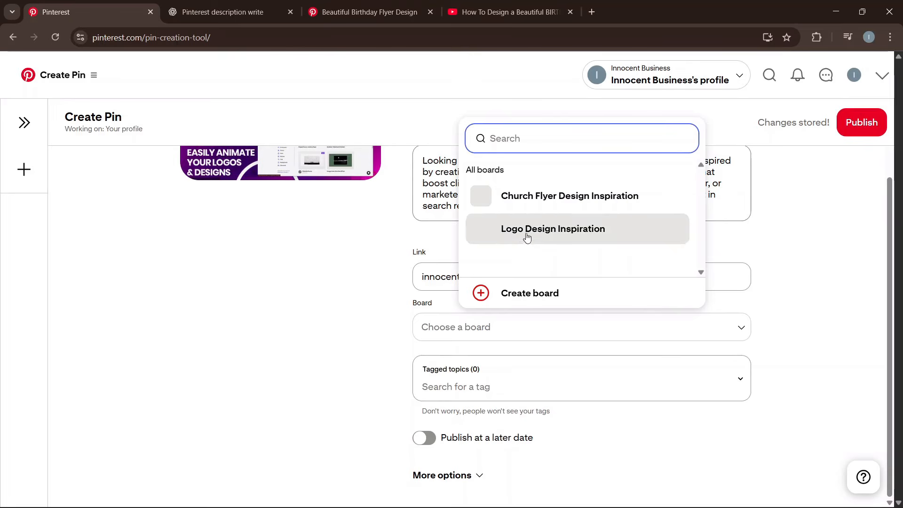
scroll(304, 197, "up", 2)
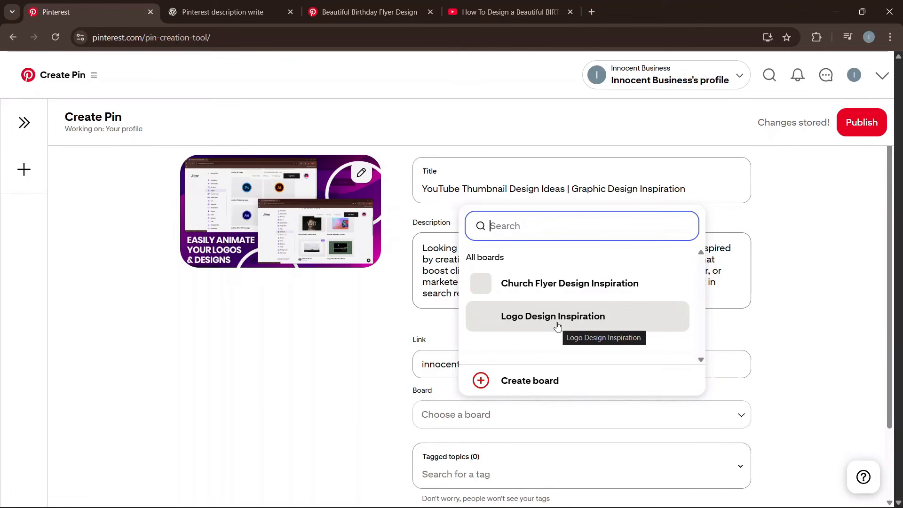
Create a board named 'Youtube Thumbnail Inspiration' and keep it as the Pin's selected board.
left_click(542, 380)
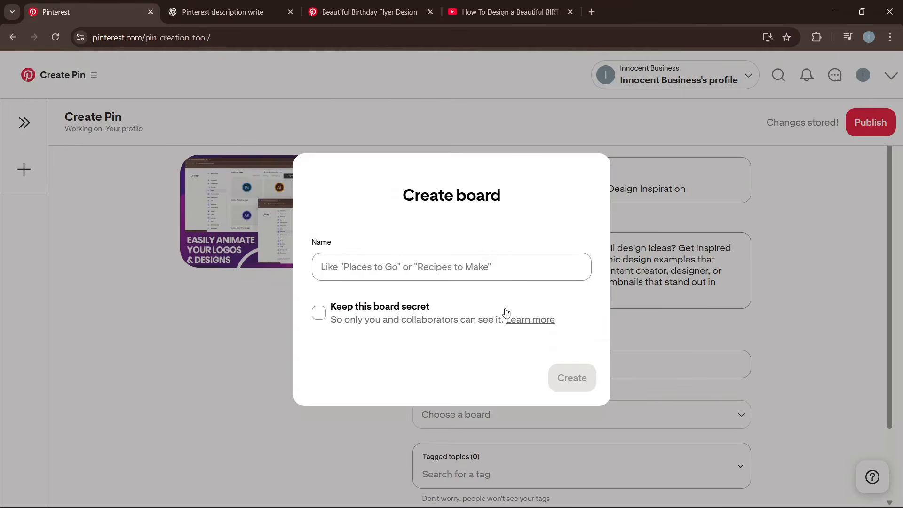
type("Yout")
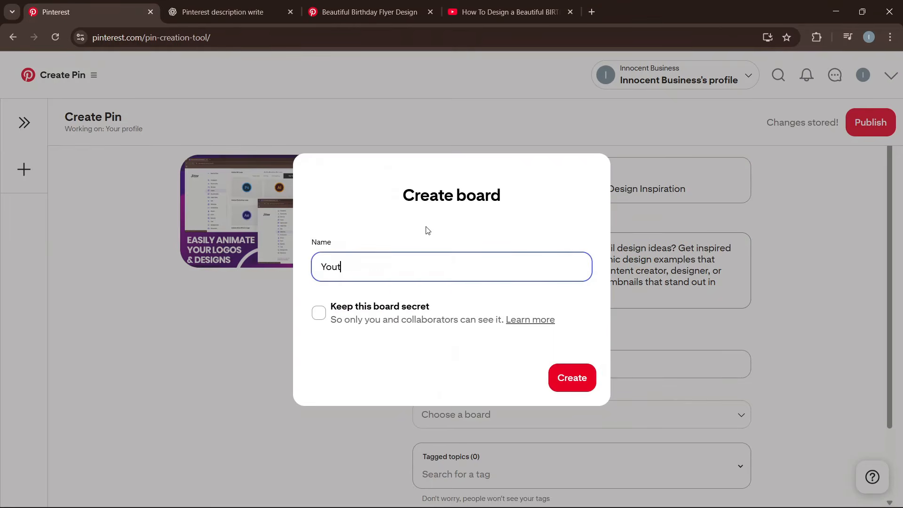
type("ube Thumbnail Inpu")
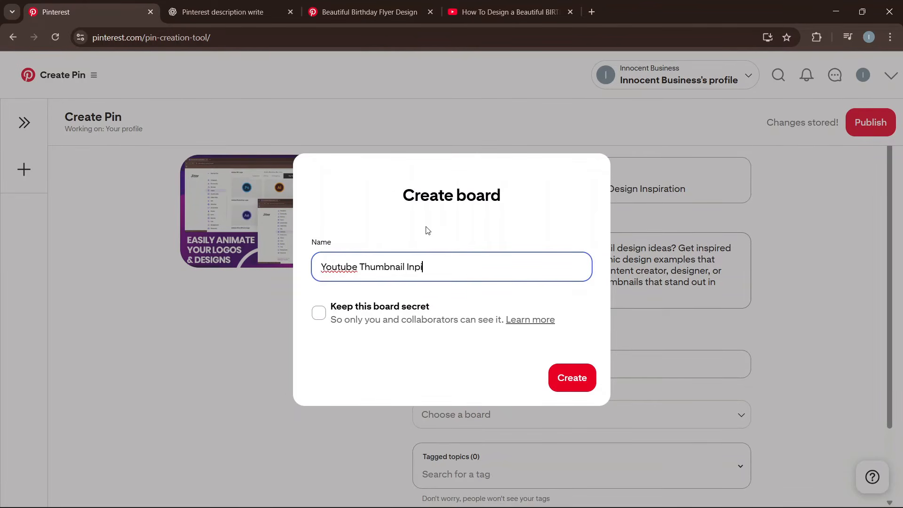
key("BackSpace")
key("BackSpace")
type("spiration")
left_click(585, 380)
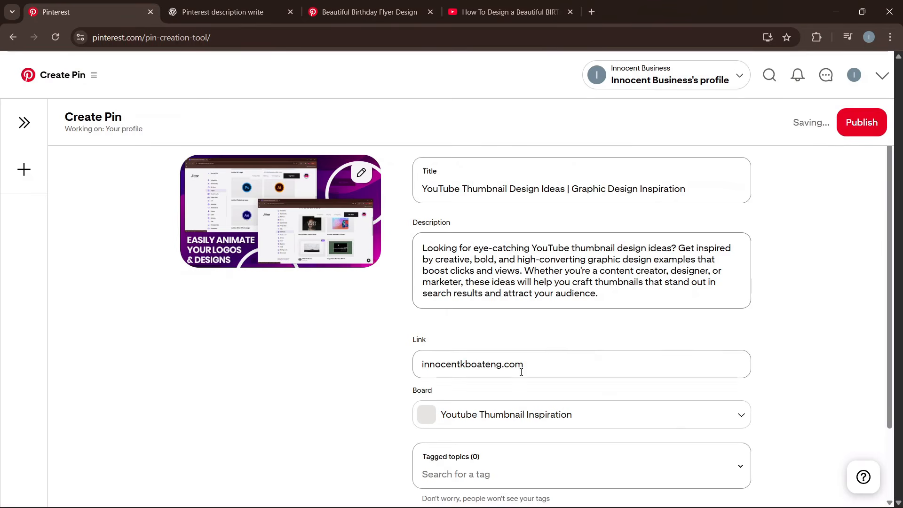
left_click(520, 412)
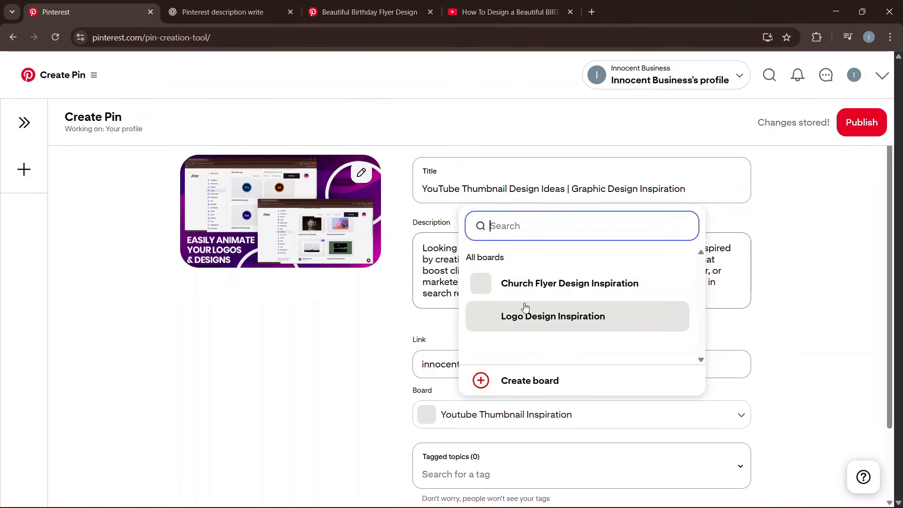
left_click(353, 391)
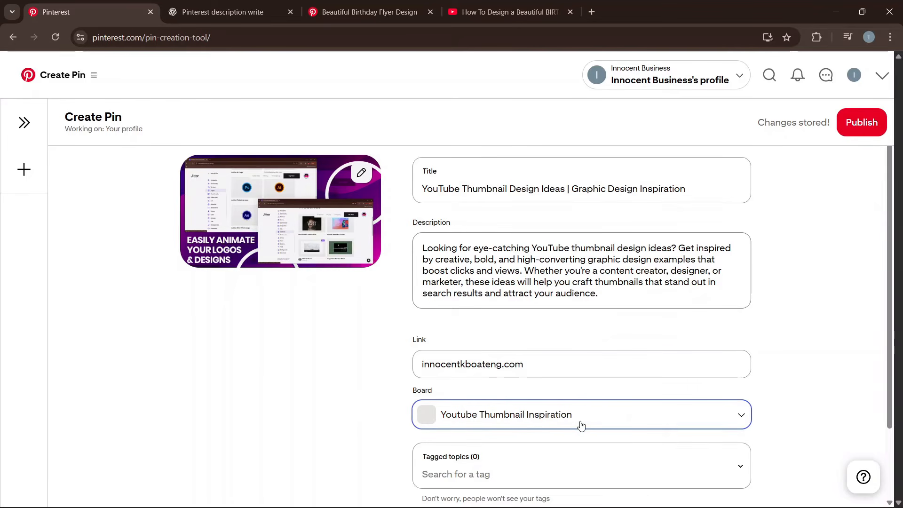
scroll(581, 423, "down", 2)
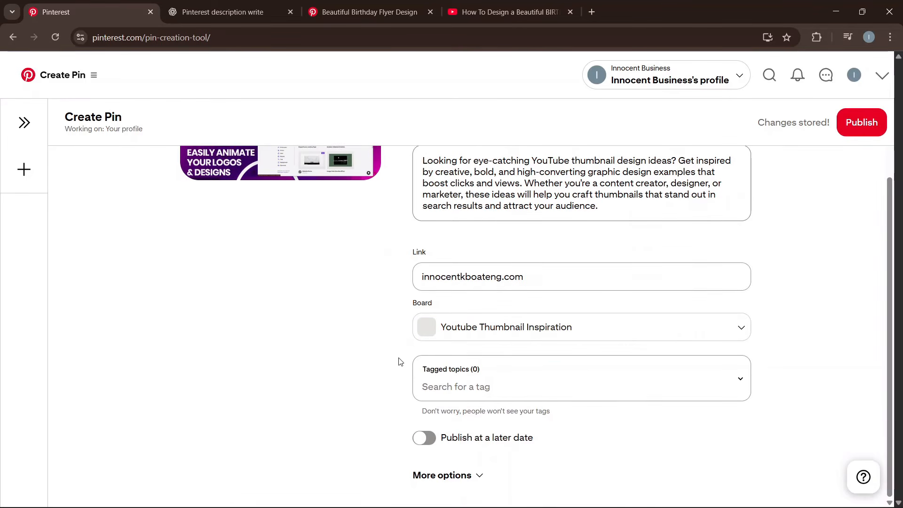
left_click(468, 388)
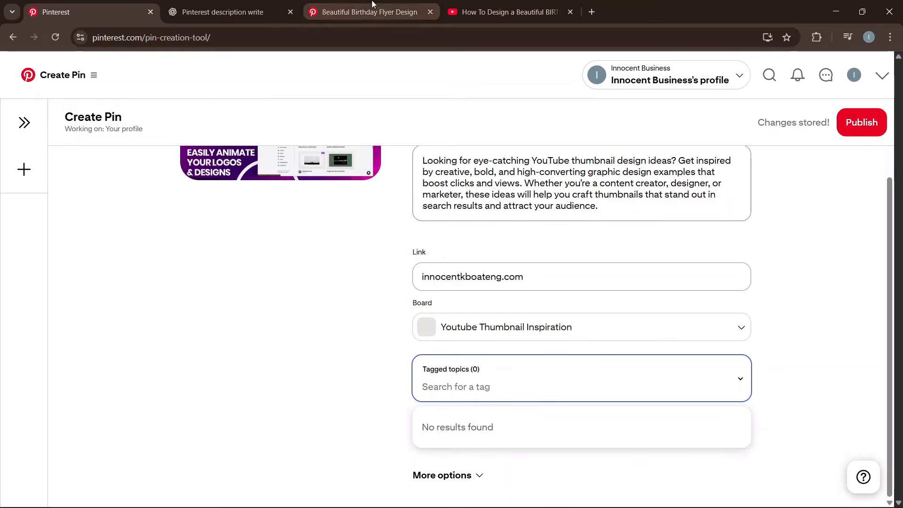
Have ChatGPT generate hashtags for the title and paste them into the Pin's tagged topics.
left_click(223, 11)
type("g")
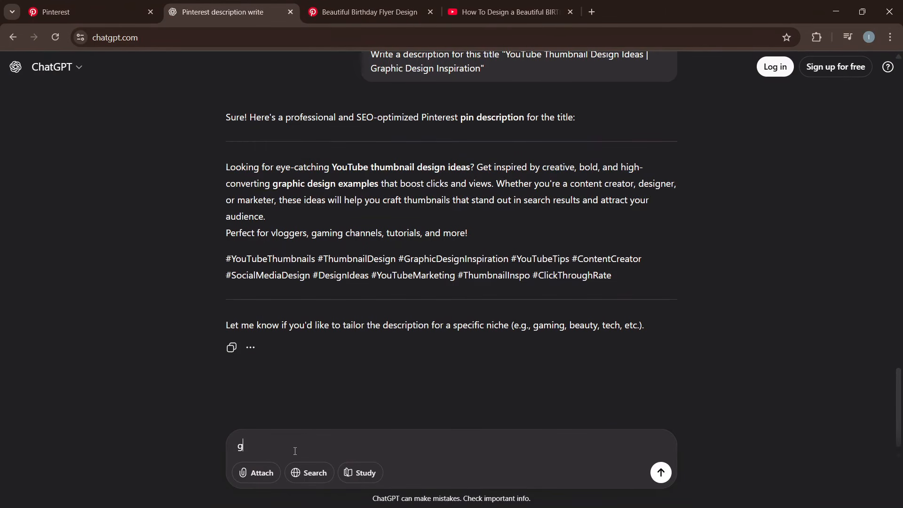
type("enerate hashtags for this")
key("Return")
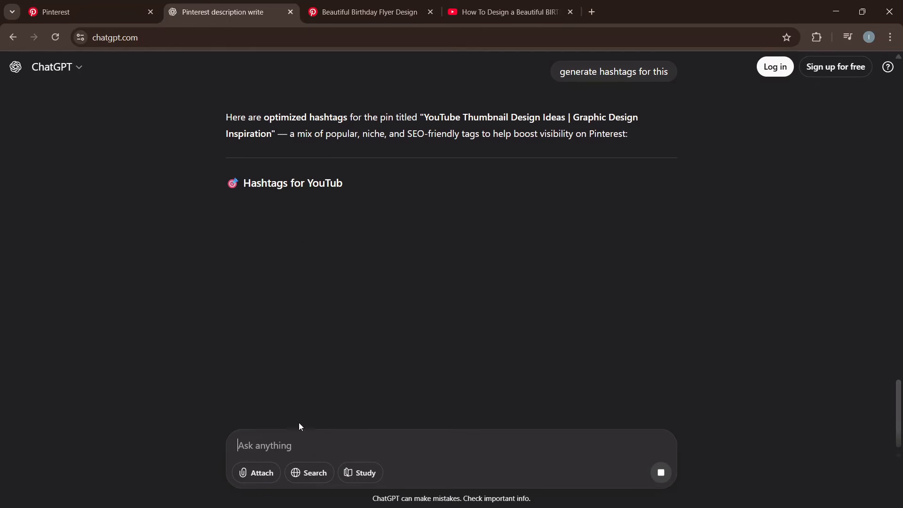
left_click_drag(226, 204, 301, 282)
key("ctrl+c")
left_click(85, 12)
key("ctrl+v")
scroll(580, 413, "up", 2)
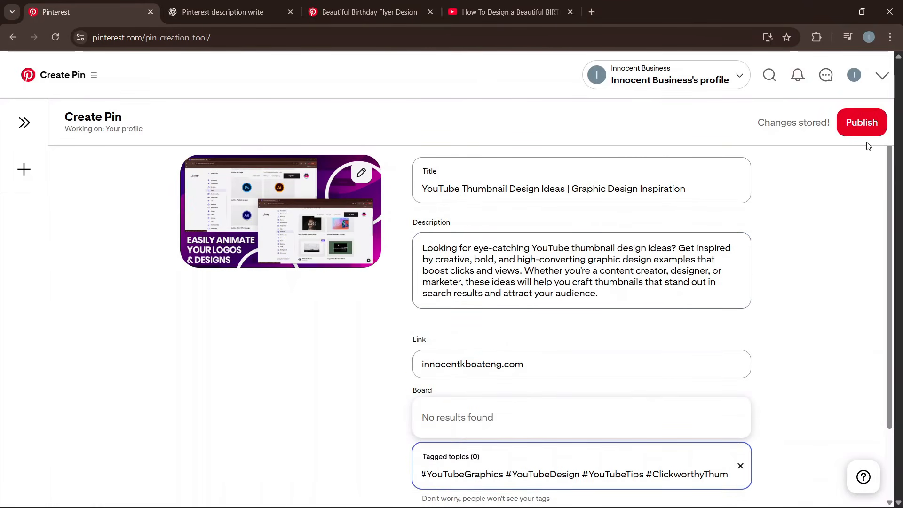
Publish the Pin, verify it appears under All Pins on the profile, then begin uploading another Pin image.
left_click(854, 132)
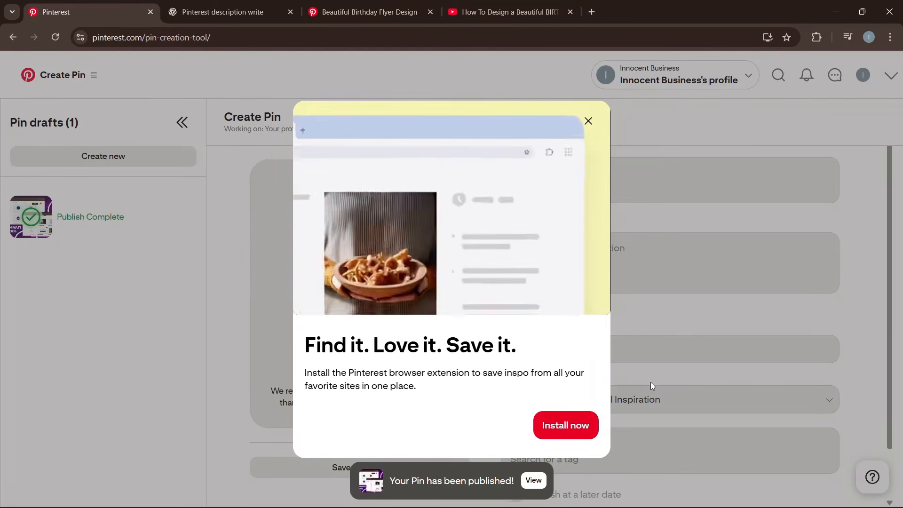
left_click(589, 122)
left_click(358, 12)
left_click(854, 75)
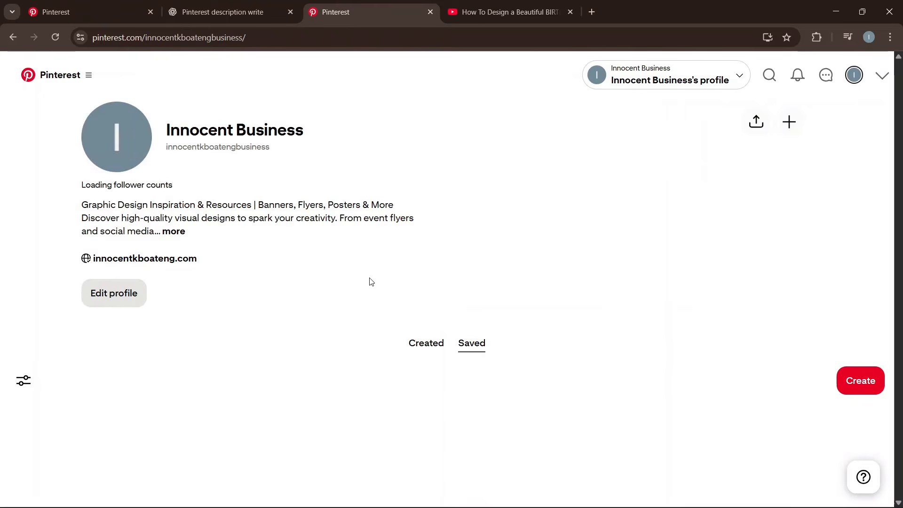
scroll(32, 421, "down", 2)
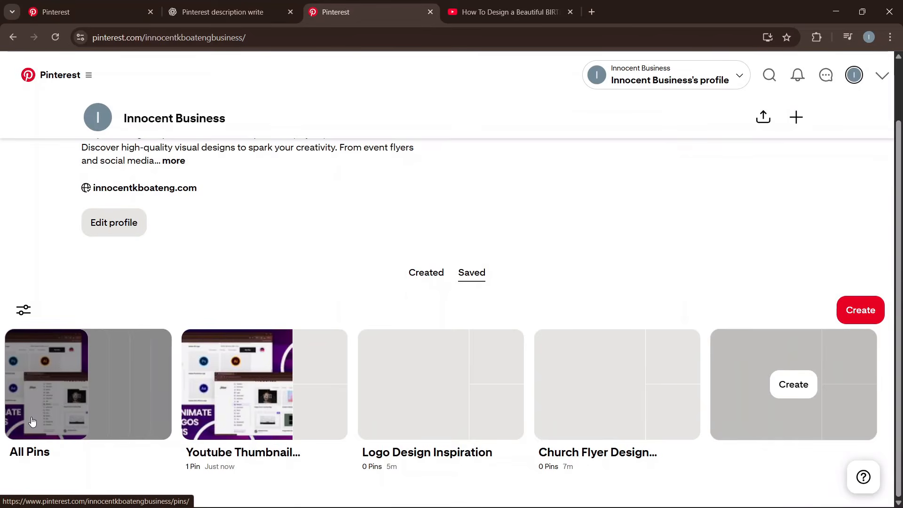
left_click(32, 421)
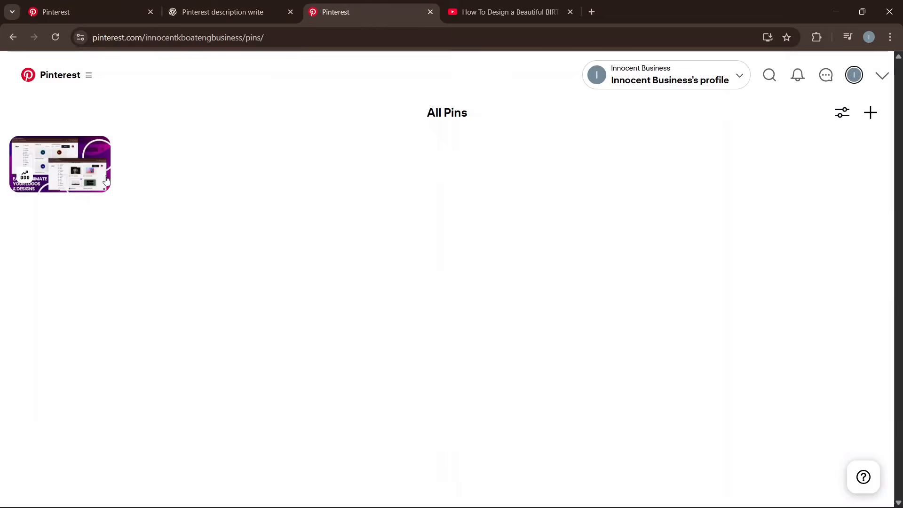
left_click(11, 38)
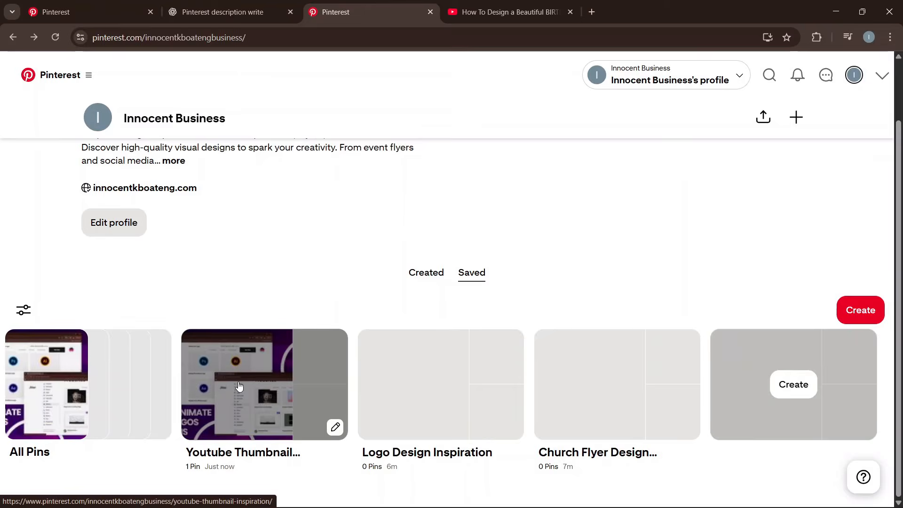
key("ctrl+1")
left_click(360, 280)
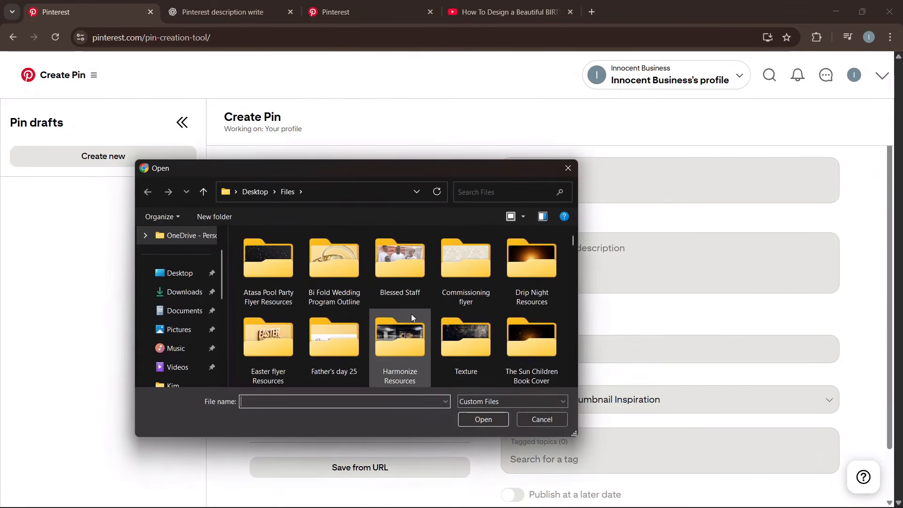
Upload the Agyenkwa Special Foods flyer image to a new pin draft, leaving description, link and topics empty.
scroll(412, 318, "down", 3)
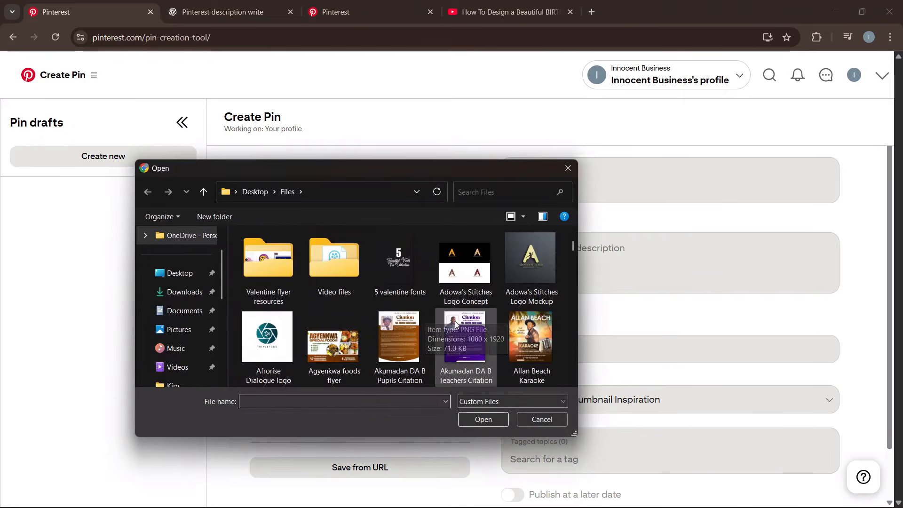
double_click(412, 346)
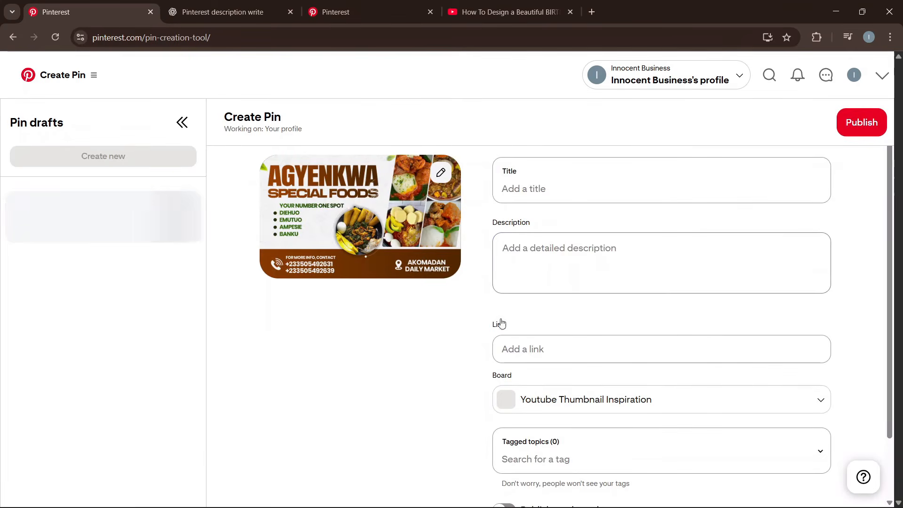
left_click(565, 268)
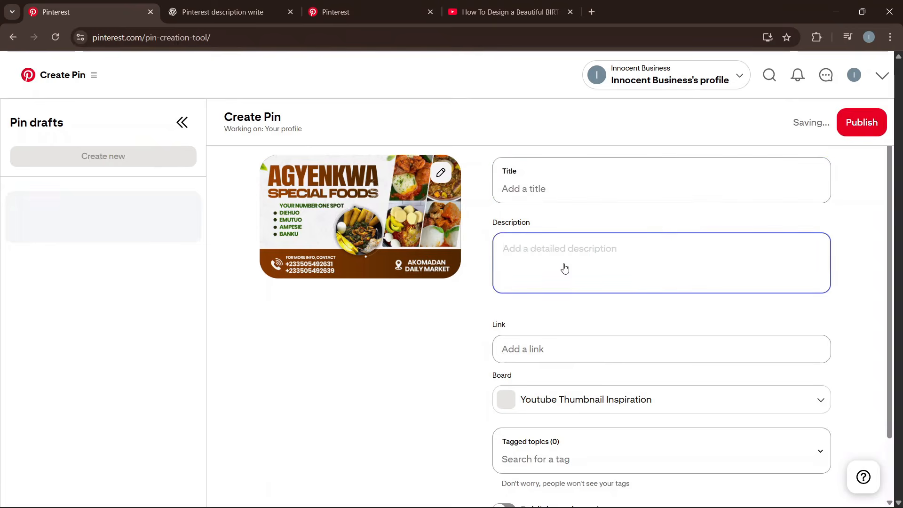
left_click(580, 351)
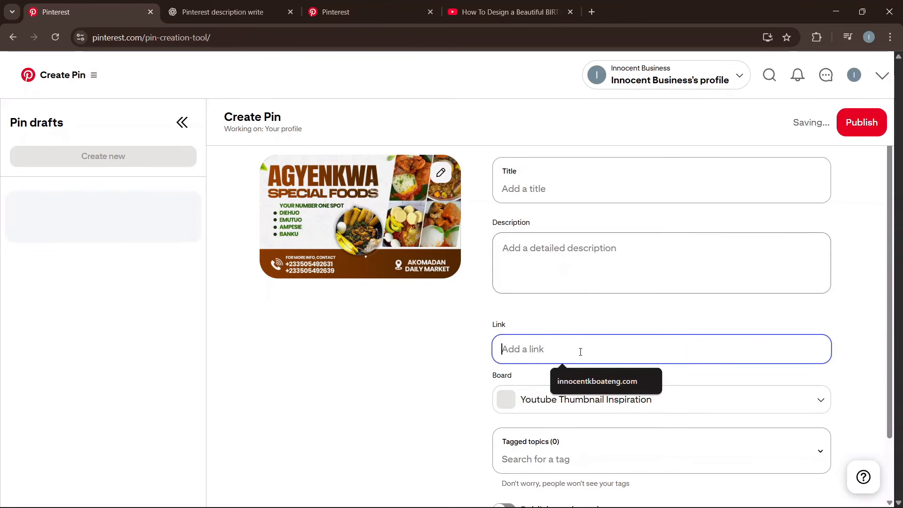
left_click(542, 459)
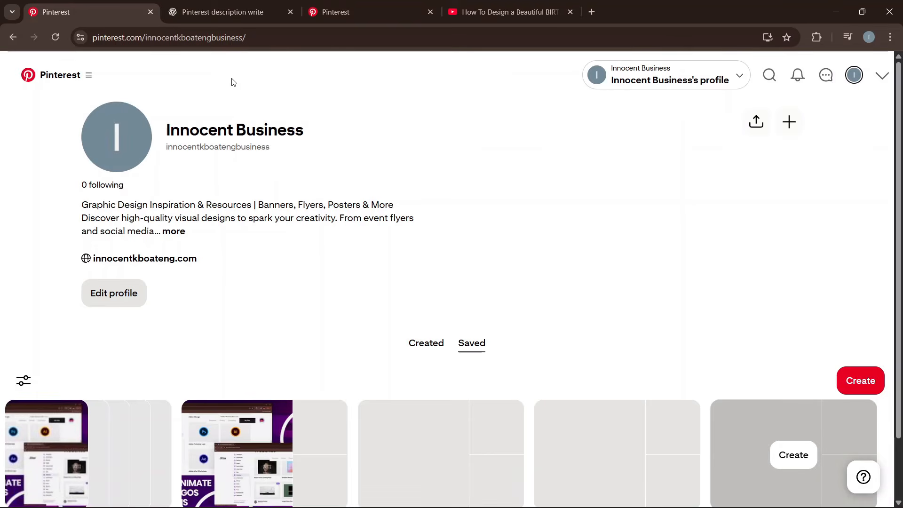
Review the business account's empty Analytics overview, then open the other account's business tools menu.
left_click(90, 76)
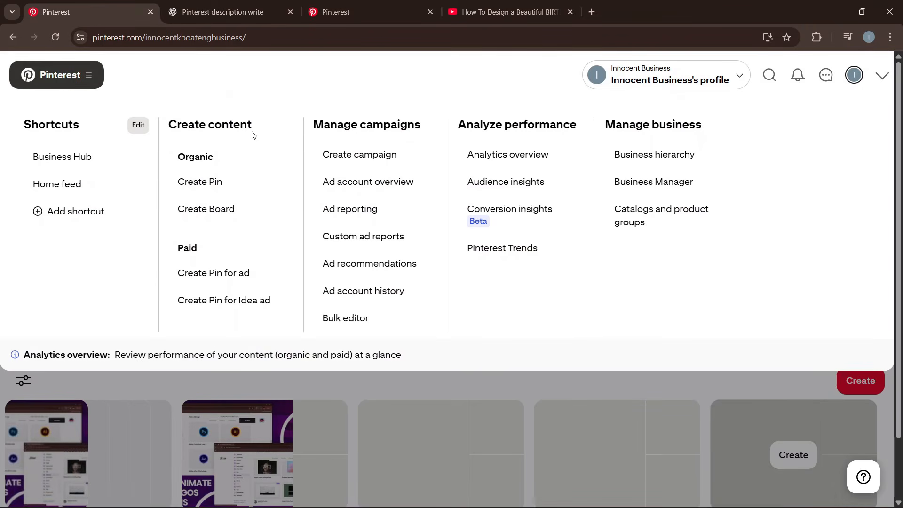
left_click(518, 156)
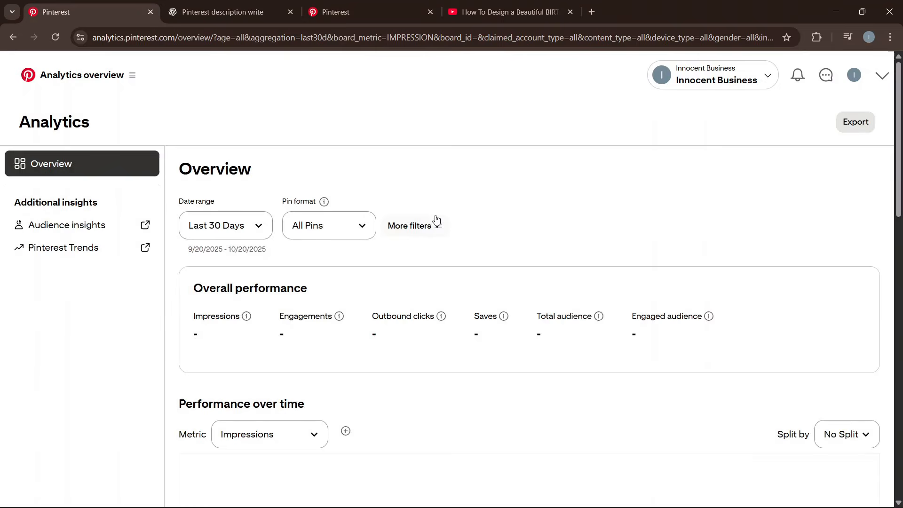
scroll(430, 223, "down", 3)
scroll(425, 230, "up", 3)
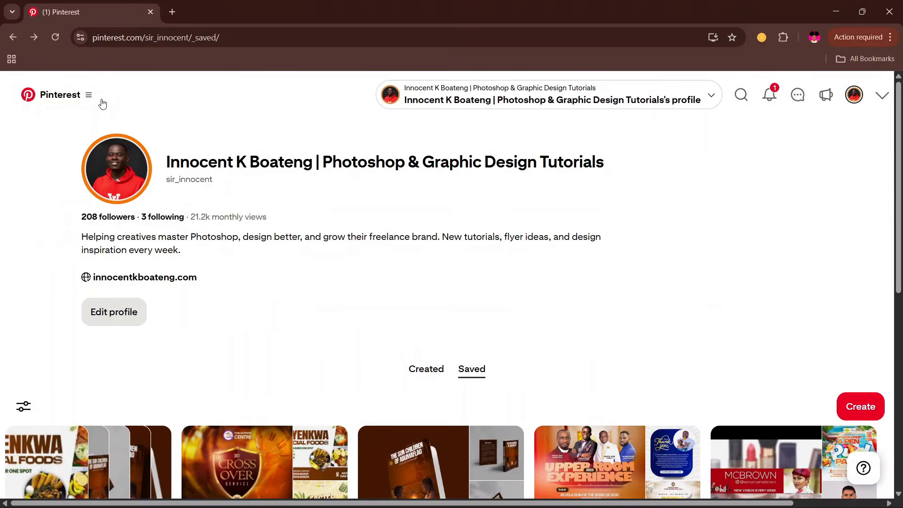
left_click(94, 97)
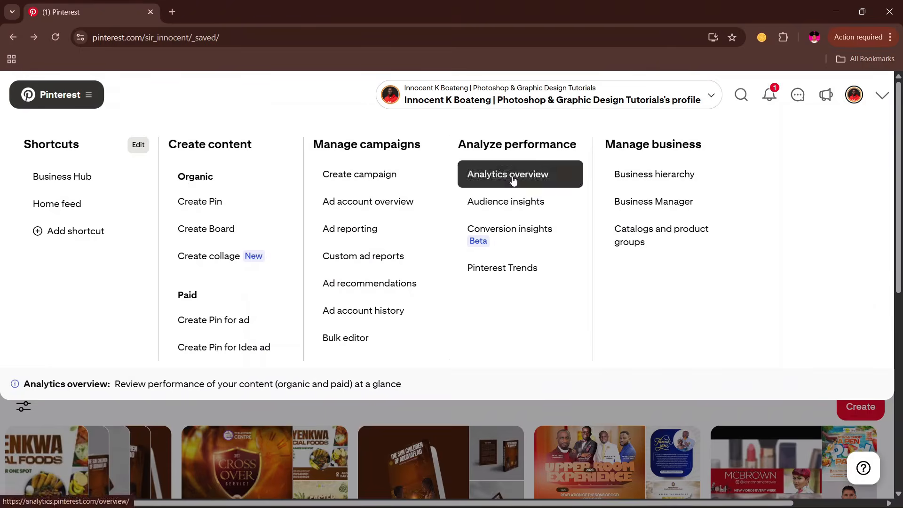
Open the tutorials account's Analytics overview and scroll through its stats, showing 22,687 impressions.
left_click(513, 180)
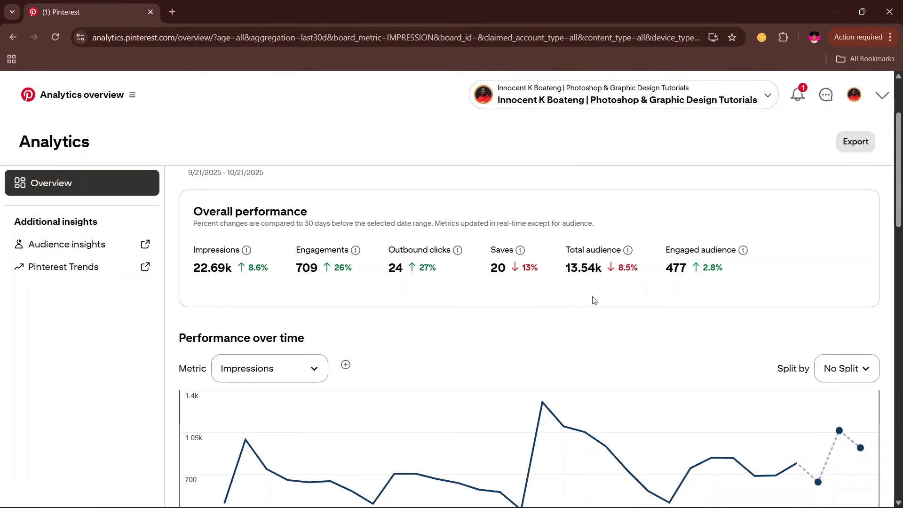
scroll(592, 303, "up", 2)
scroll(440, 253, "down", 3)
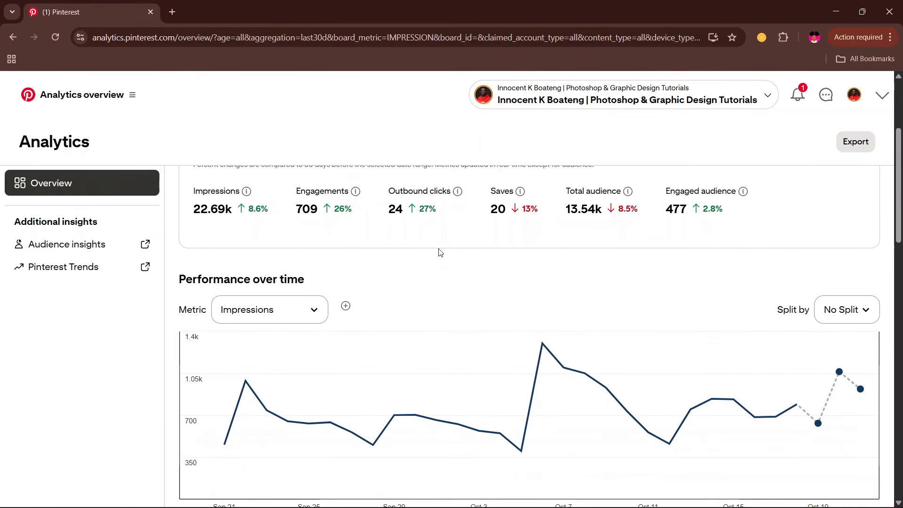
scroll(442, 255, "up", 2)
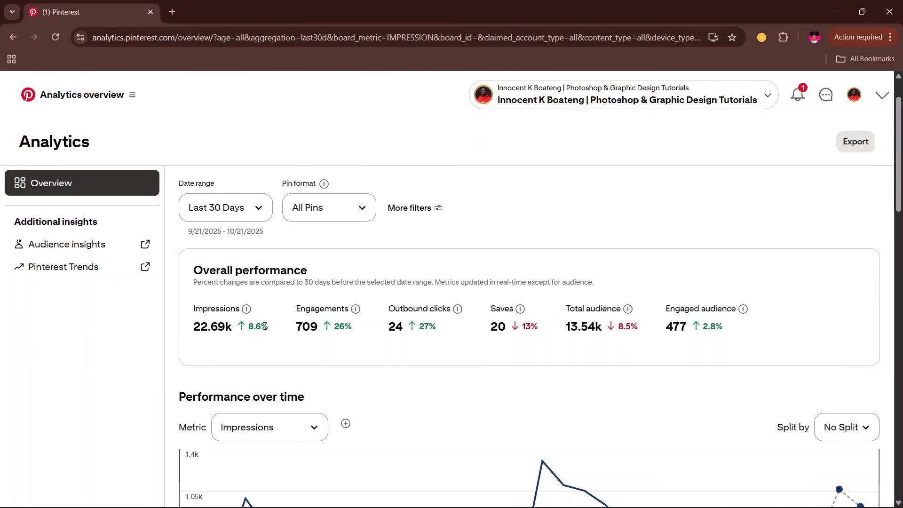
scroll(603, 328, "down", 6)
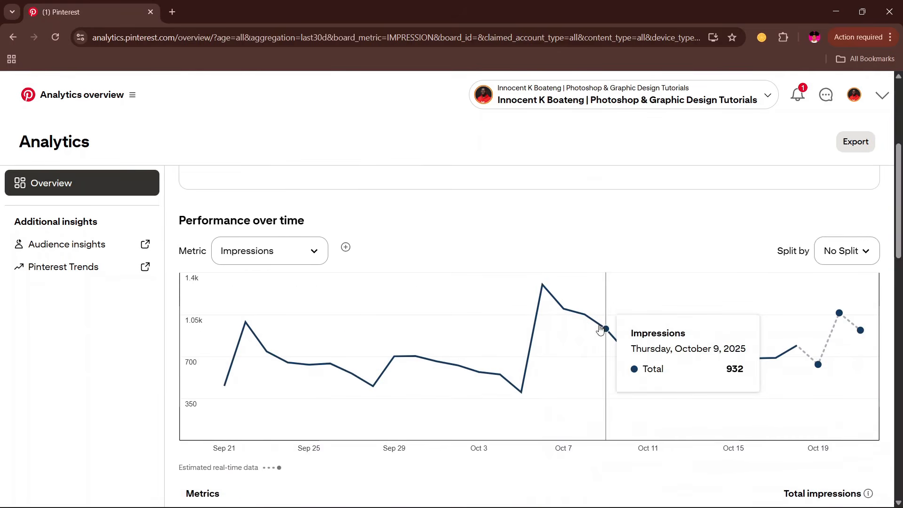
scroll(620, 353, "down", 6)
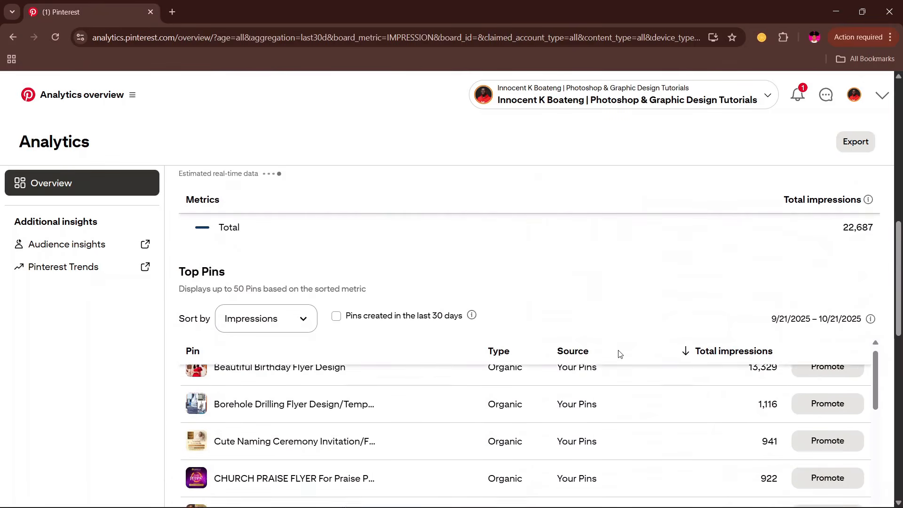
scroll(679, 410, "up", 3)
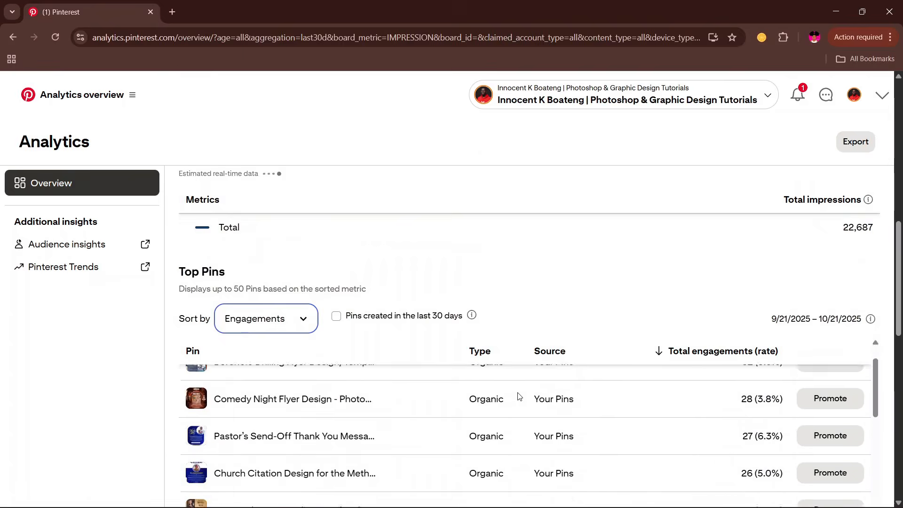
scroll(519, 397, "up", 3)
scroll(573, 419, "down", 5)
scroll(839, 428, "up", 1)
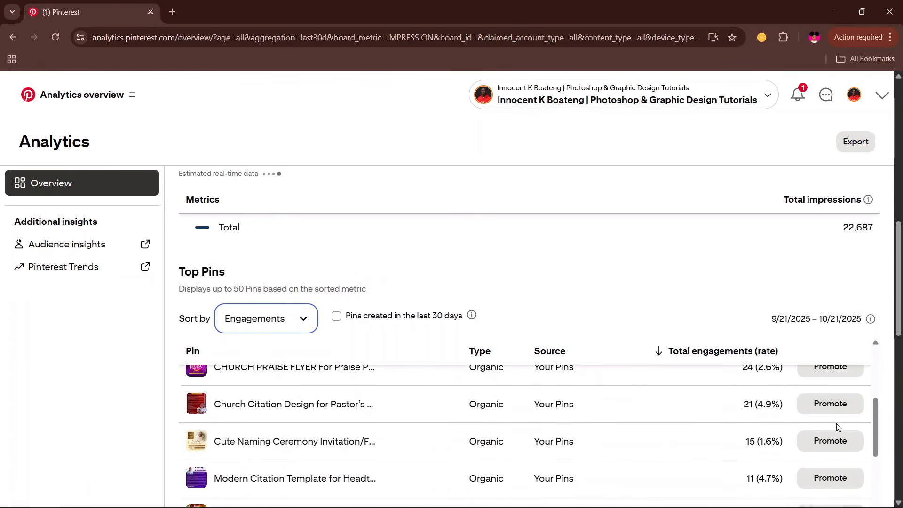
scroll(832, 425, "up", 1)
scroll(579, 343, "up", 3)
scroll(560, 305, "up", 5)
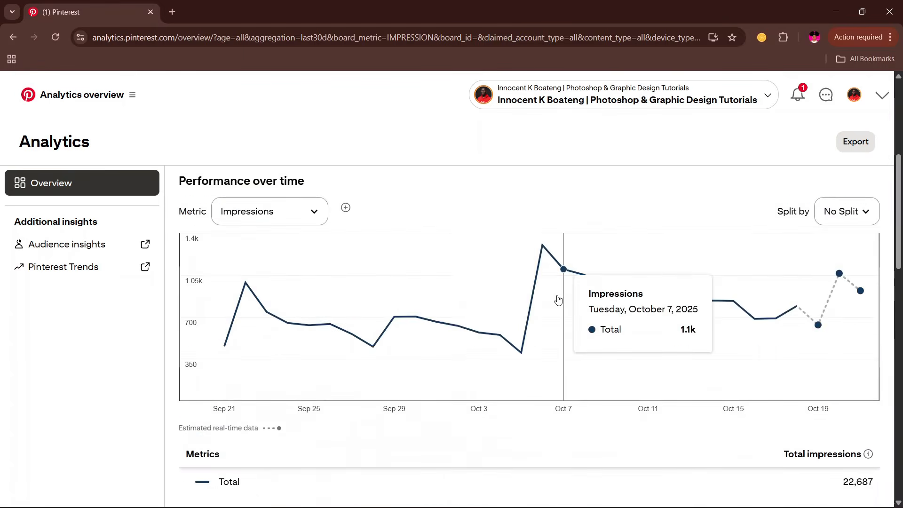
scroll(559, 300, "up", 6)
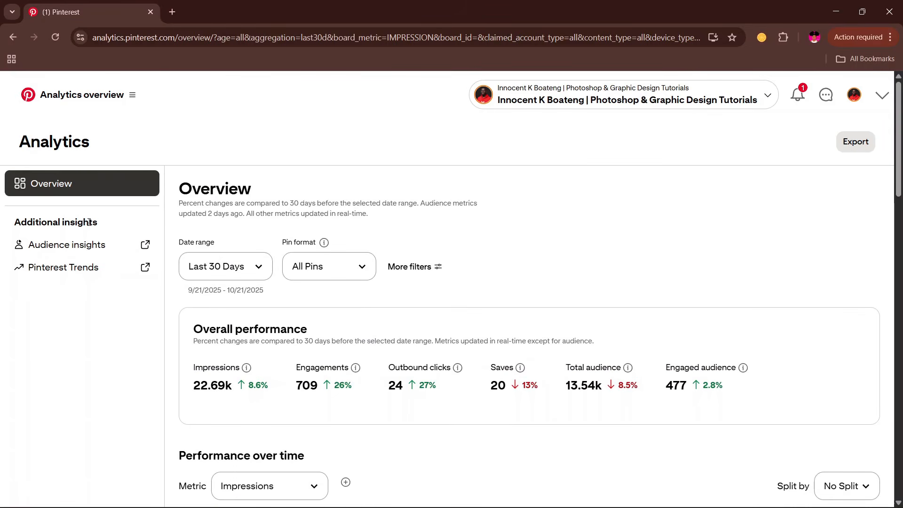
Review the 14k total audience's age, gender, location and device charts in Audience insights.
left_click(64, 246)
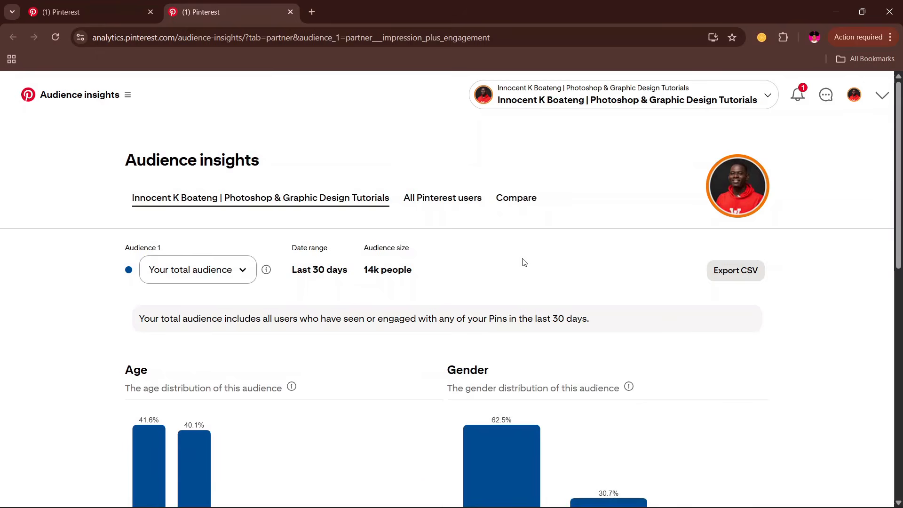
scroll(588, 282, "down", 5)
scroll(671, 306, "up", 1)
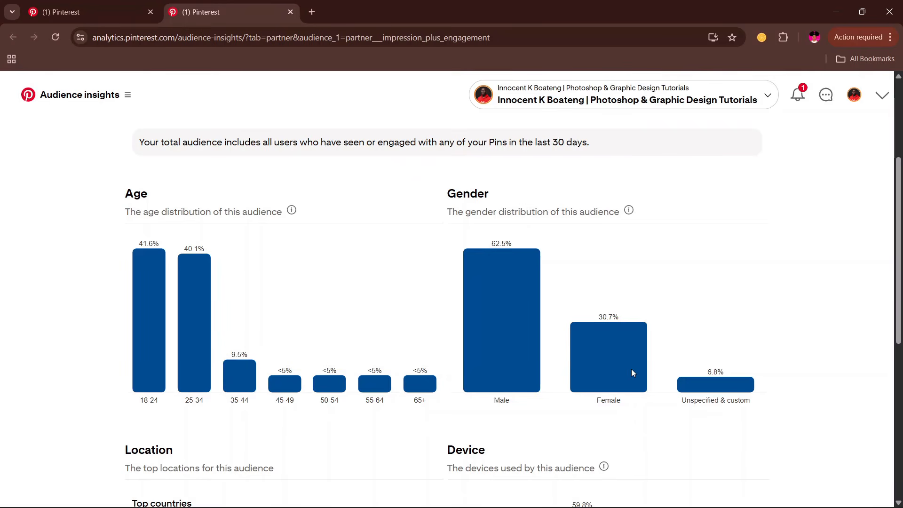
scroll(321, 325, "down", 4)
scroll(135, 208, "up", 4)
scroll(284, 323, "down", 3)
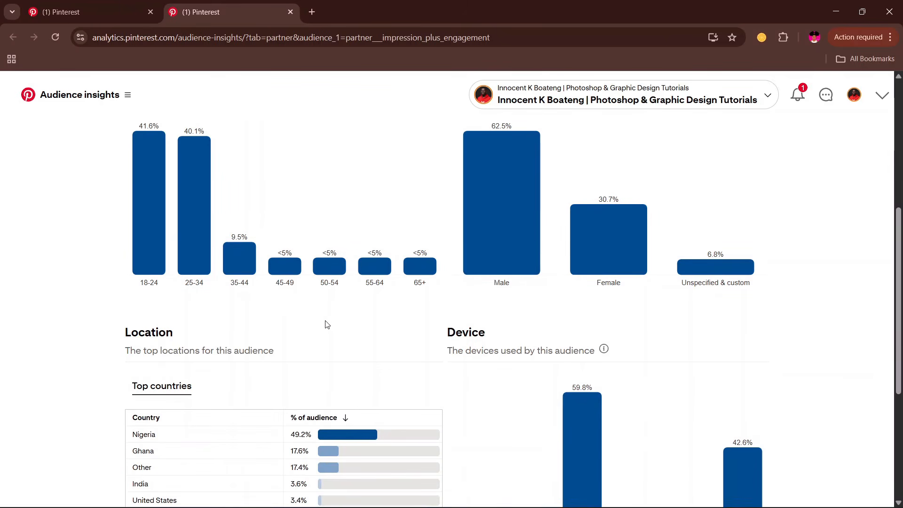
scroll(327, 325, "down", 5)
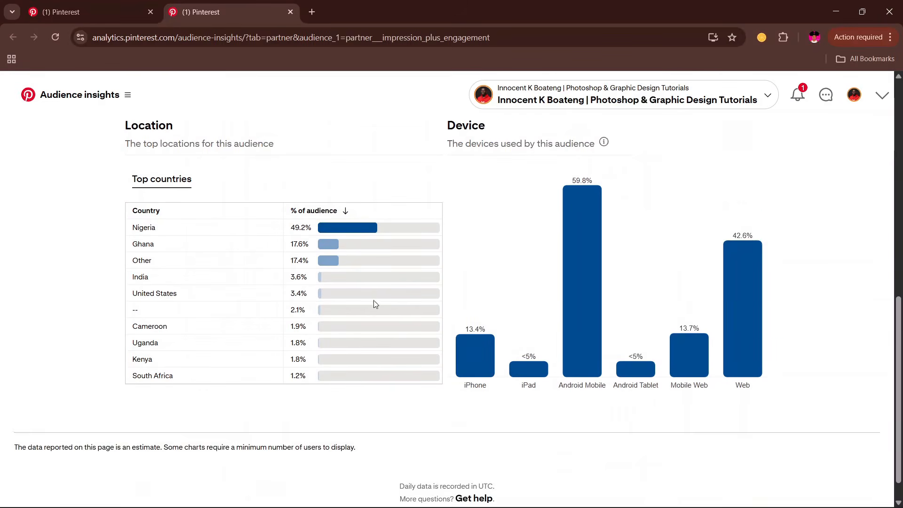
scroll(455, 321, "up", 2)
scroll(503, 301, "down", 2)
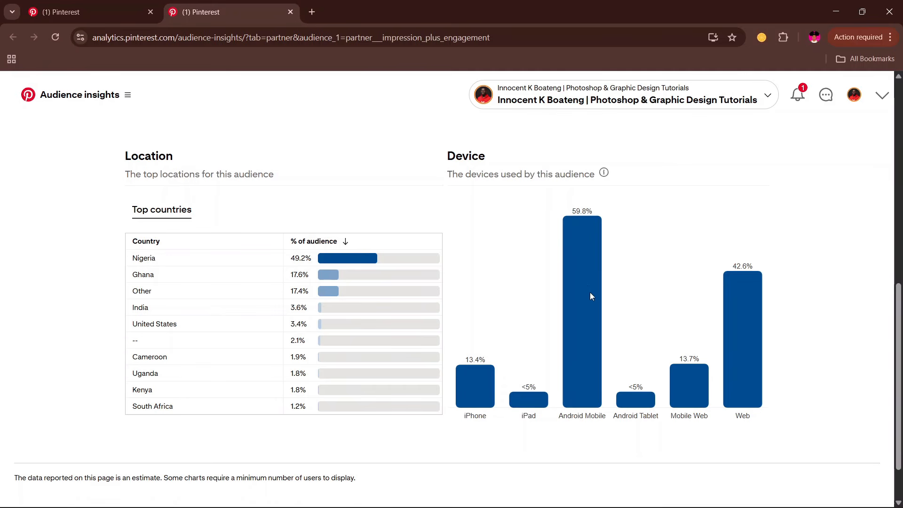
scroll(699, 324, "down", 1)
scroll(699, 326, "up", 1)
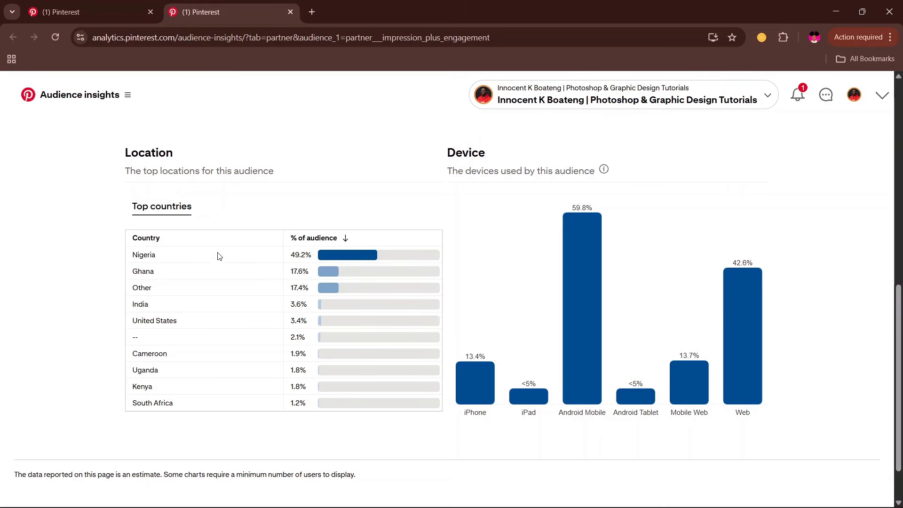
scroll(215, 262, "down", 2)
scroll(520, 331, "up", 15)
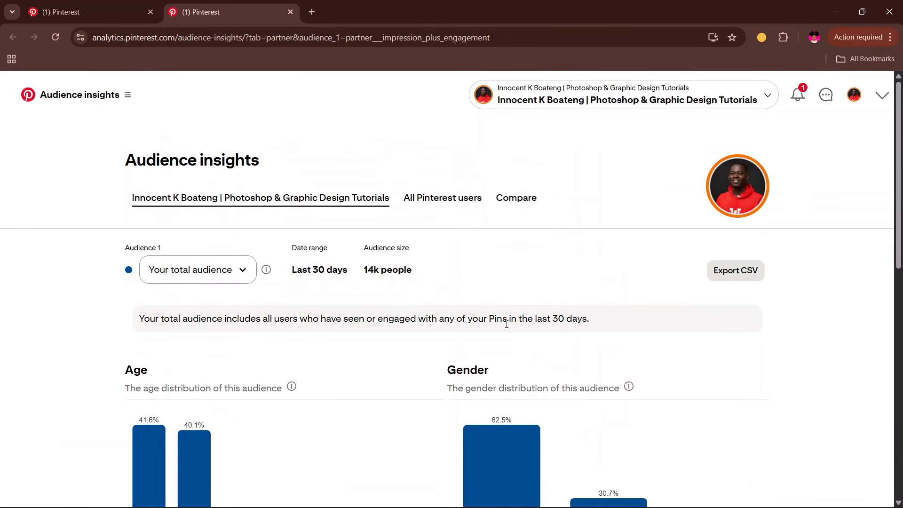
Compare the account's audience charts against all Pinterest users.
left_click(514, 199)
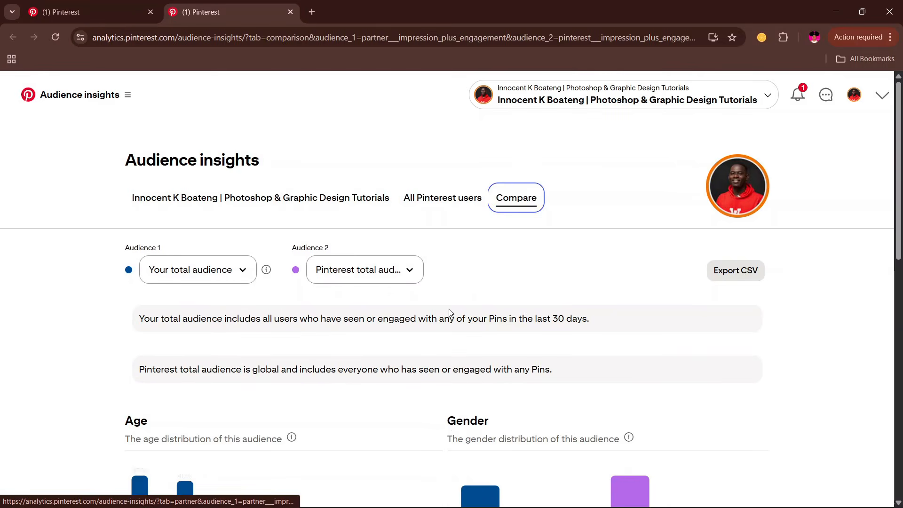
scroll(449, 282, "down", 3)
scroll(450, 310, "down", 1)
scroll(449, 310, "down", 2)
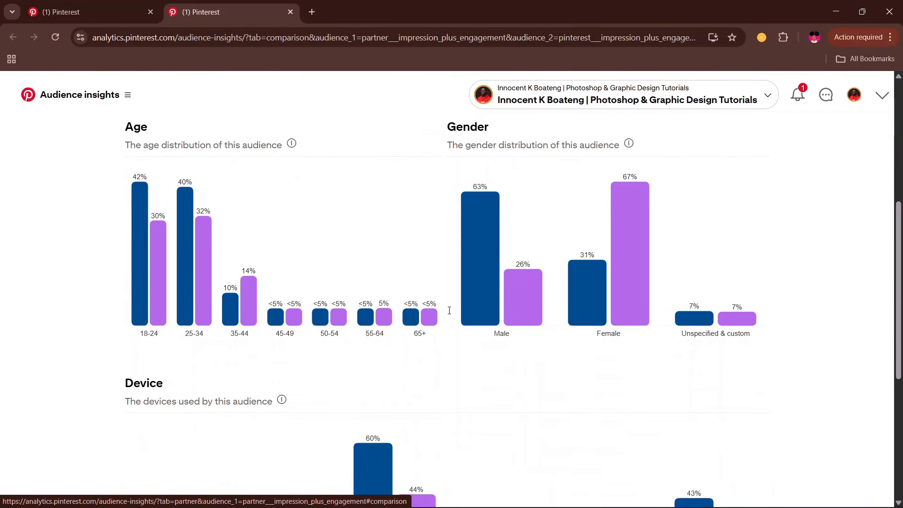
scroll(449, 310, "up", 6)
scroll(449, 312, "down", 9)
scroll(446, 306, "up", 9)
Return to the account's own audience breakdown and look over it again.
left_click(240, 200)
scroll(442, 305, "down", 10)
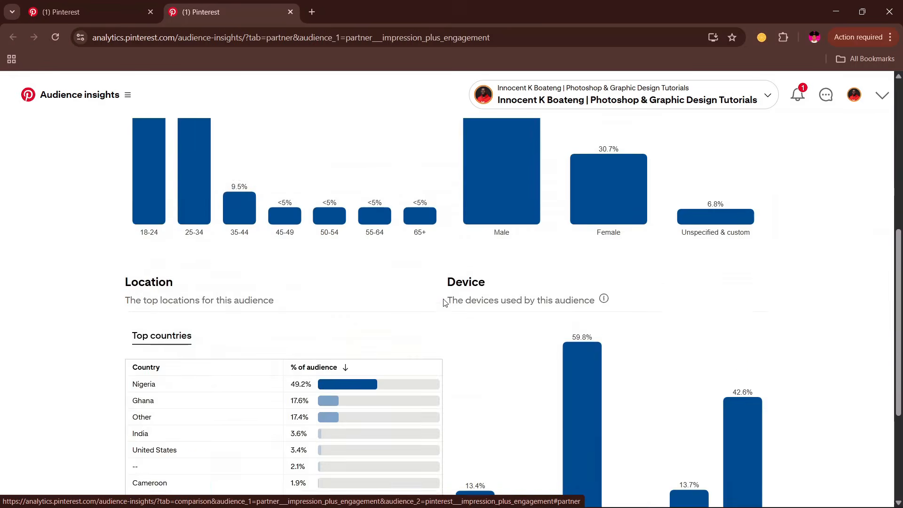
scroll(480, 305, "up", 8)
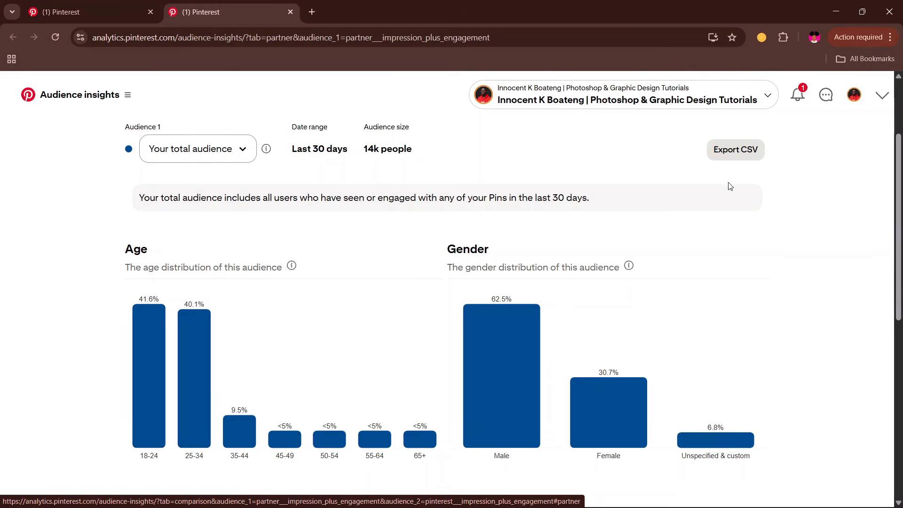
scroll(513, 258, "up", 3)
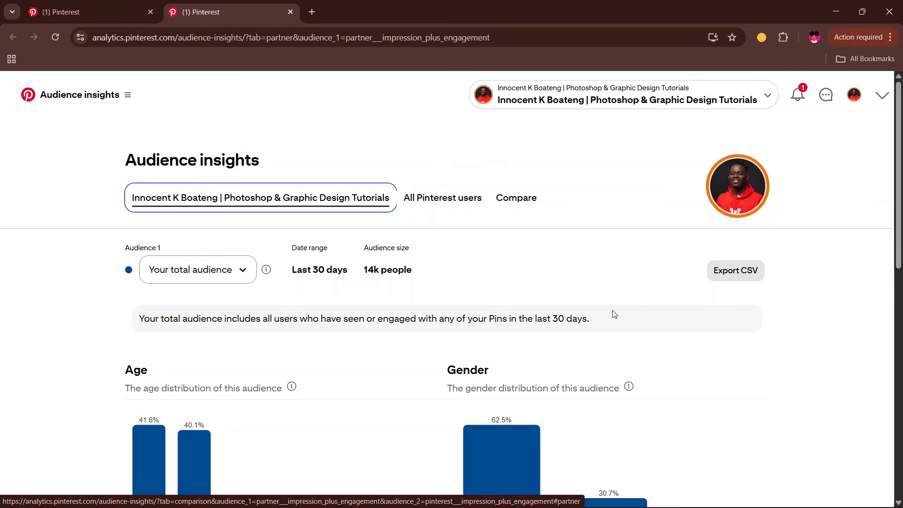
scroll(615, 314, "down", 1)
scroll(585, 324, "up", 1)
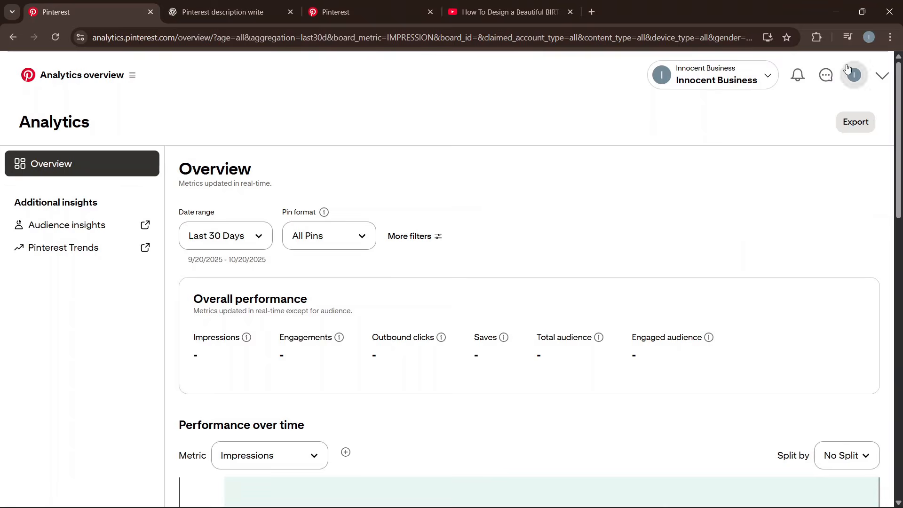
Switch to the Innocent Business profile and view its published YouTube thumbnail pin under Created.
left_click(880, 77)
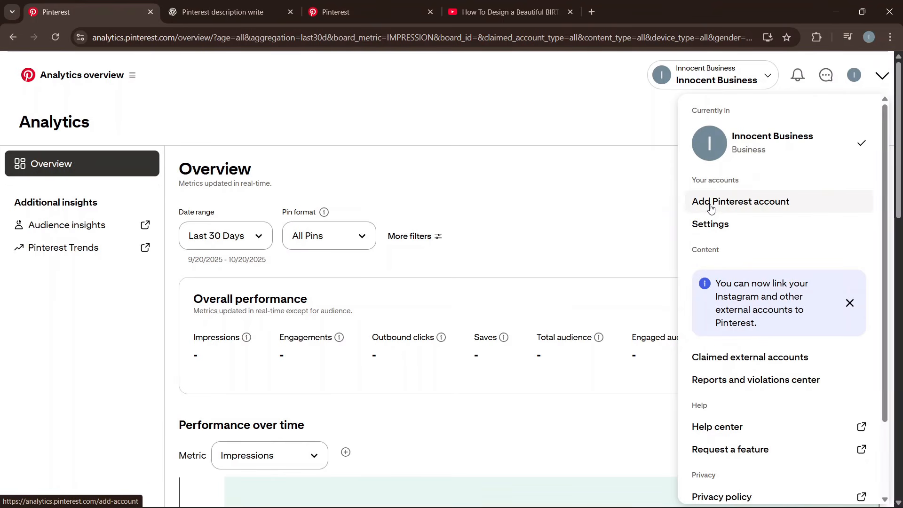
left_click(513, 212)
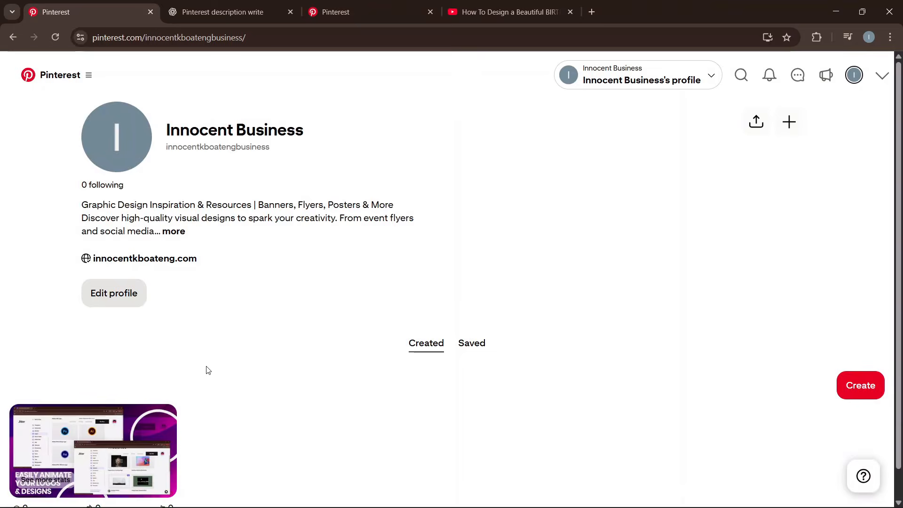
scroll(205, 369, "down", 1)
mouse_move(137, 422)
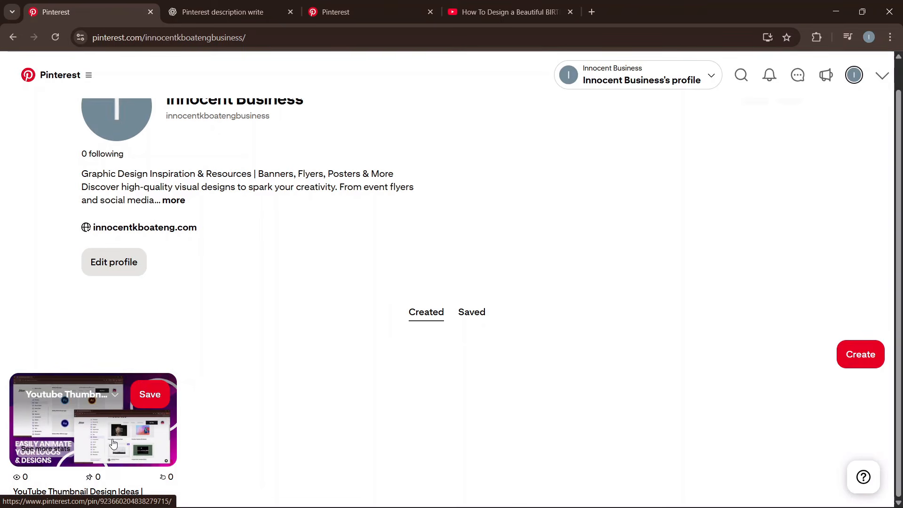
scroll(435, 373, "up", 1)
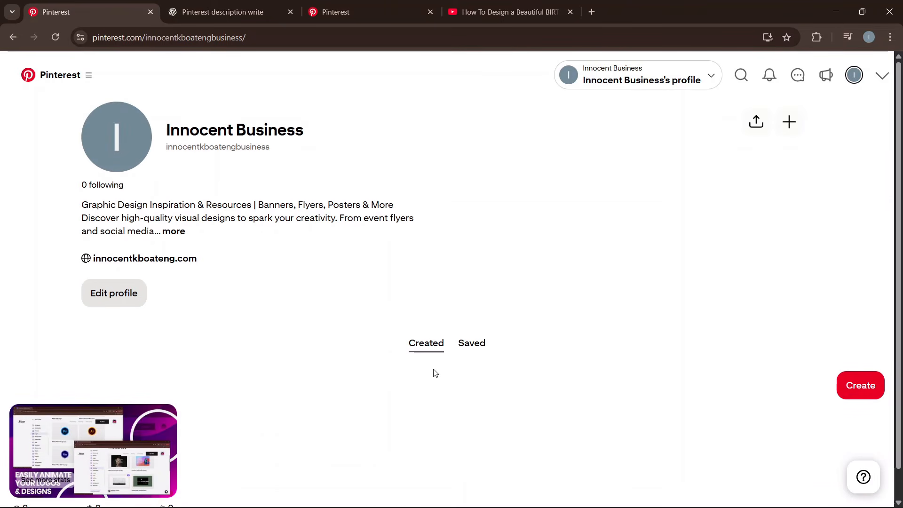